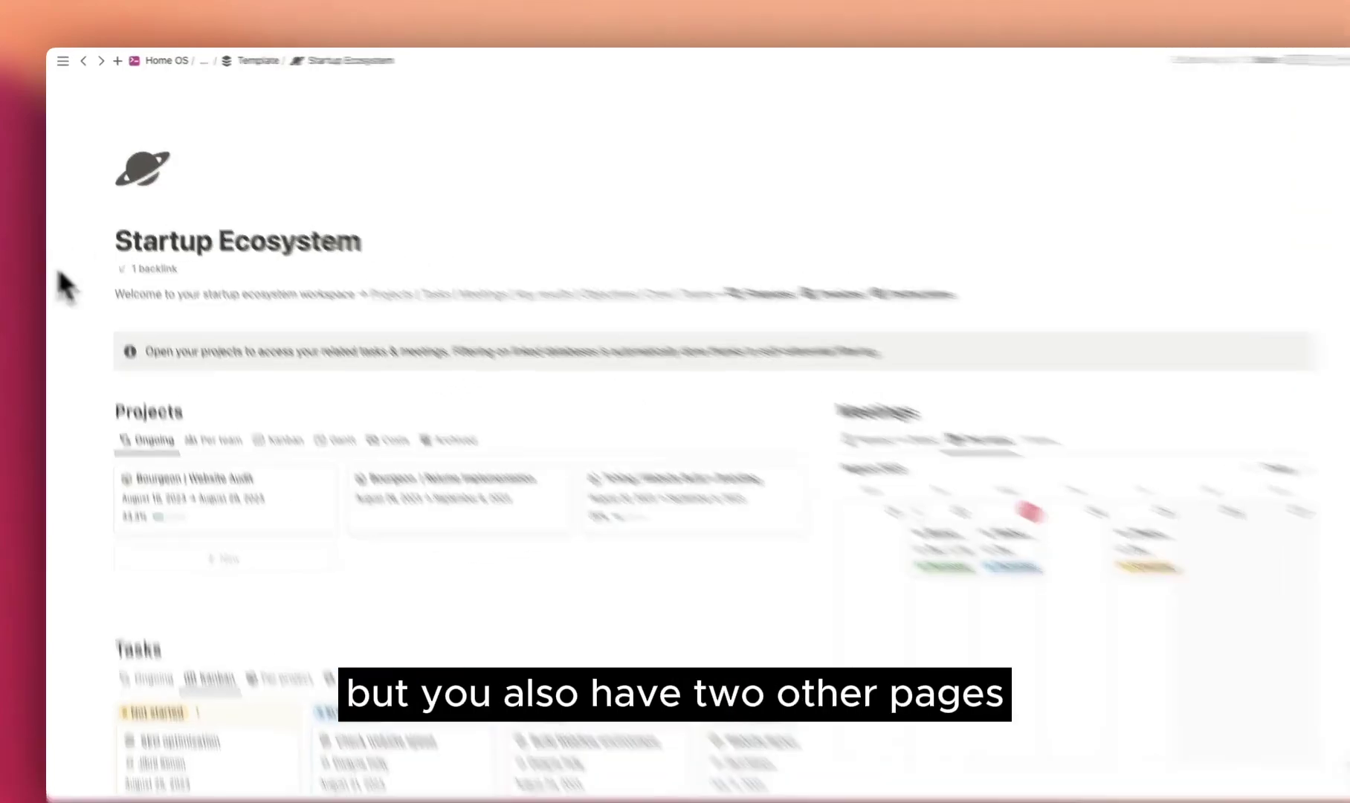
Step: Expand the sidebar's Navigation page to list its databases, from Tasks and Projects to Key results
{"action": "mouse_move", "coordinate": [60, 232]}
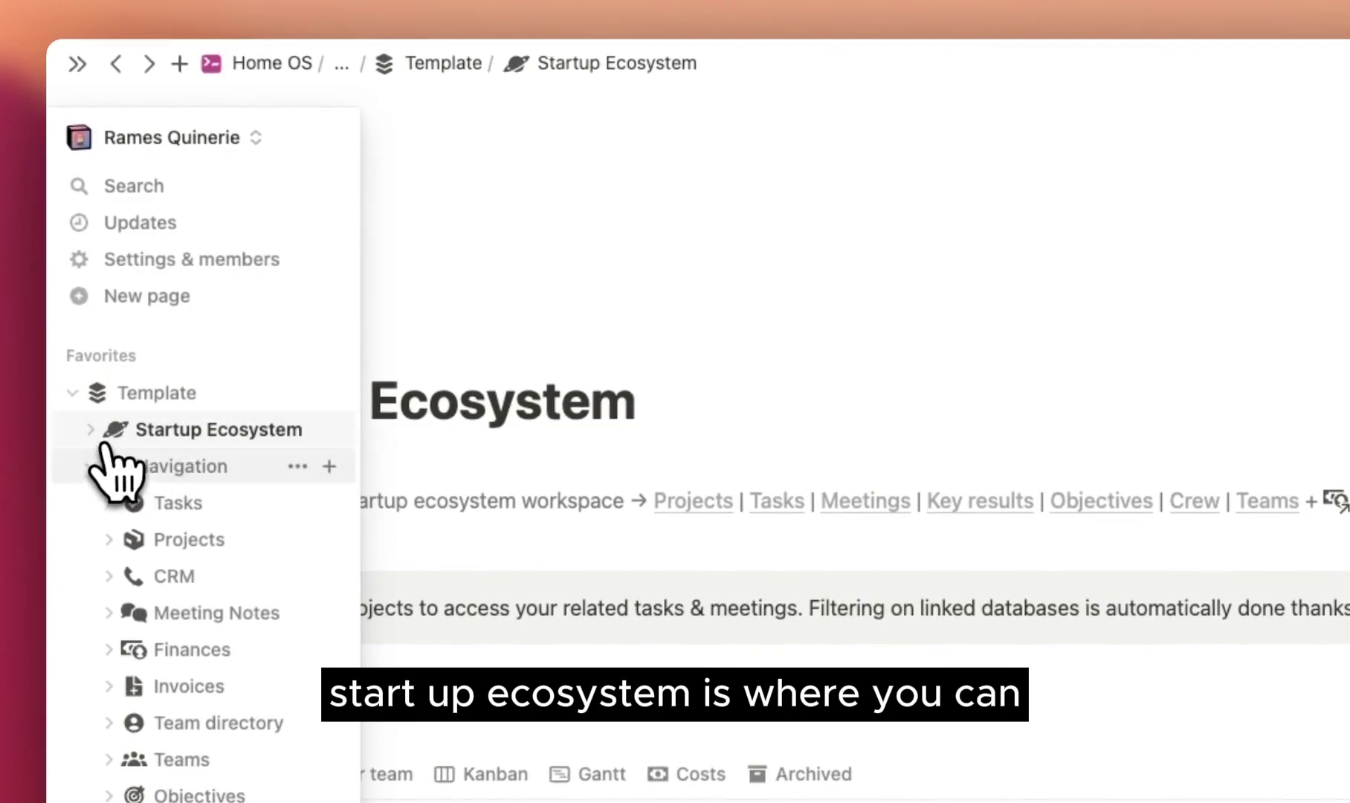
{"action": "left_click", "coordinate": [112, 466]}
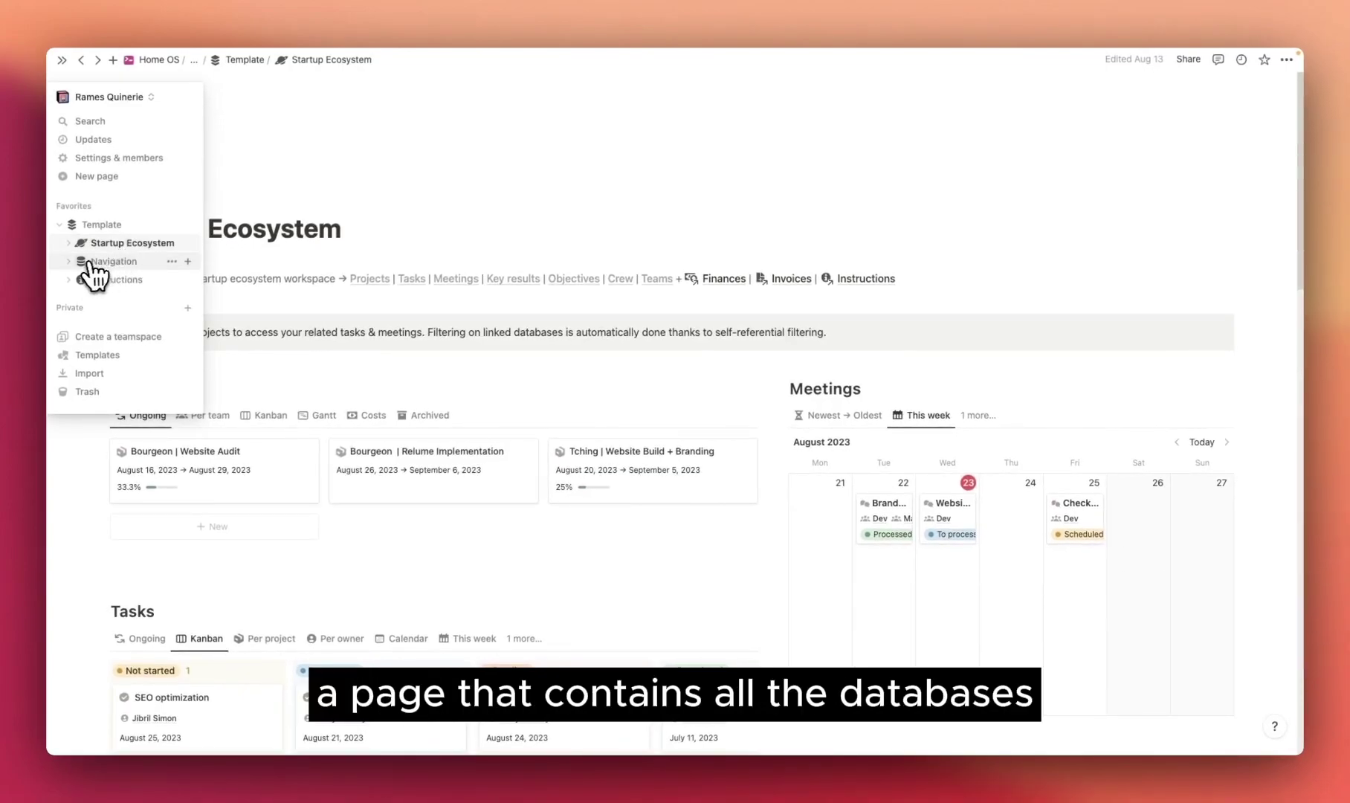
{"action": "left_click", "coordinate": [69, 261]}
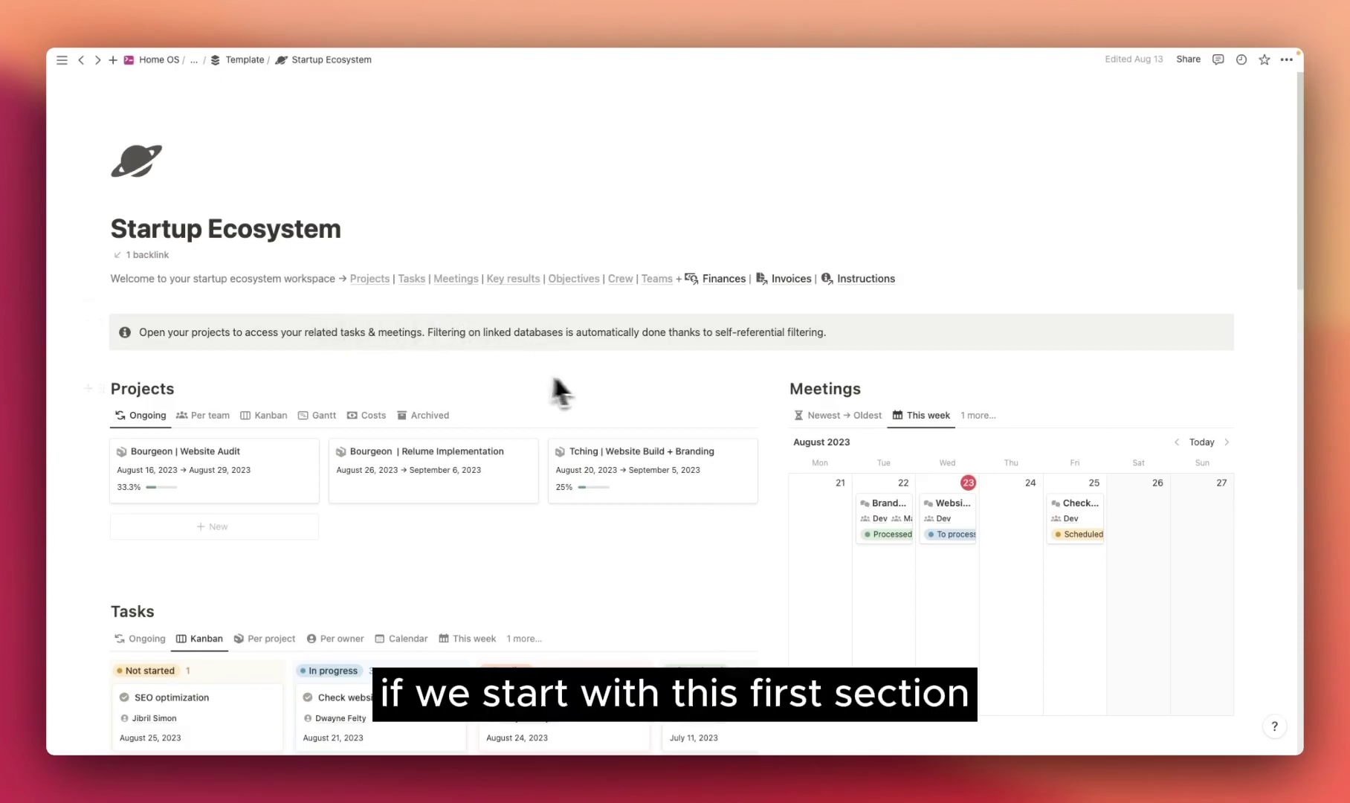
Step: Scroll the dashboard down until the Projects list and the Tasks kanban are fully visible
{"action": "scroll", "coordinate": [506, 380], "scroll_direction": "down", "scroll_amount": 5}
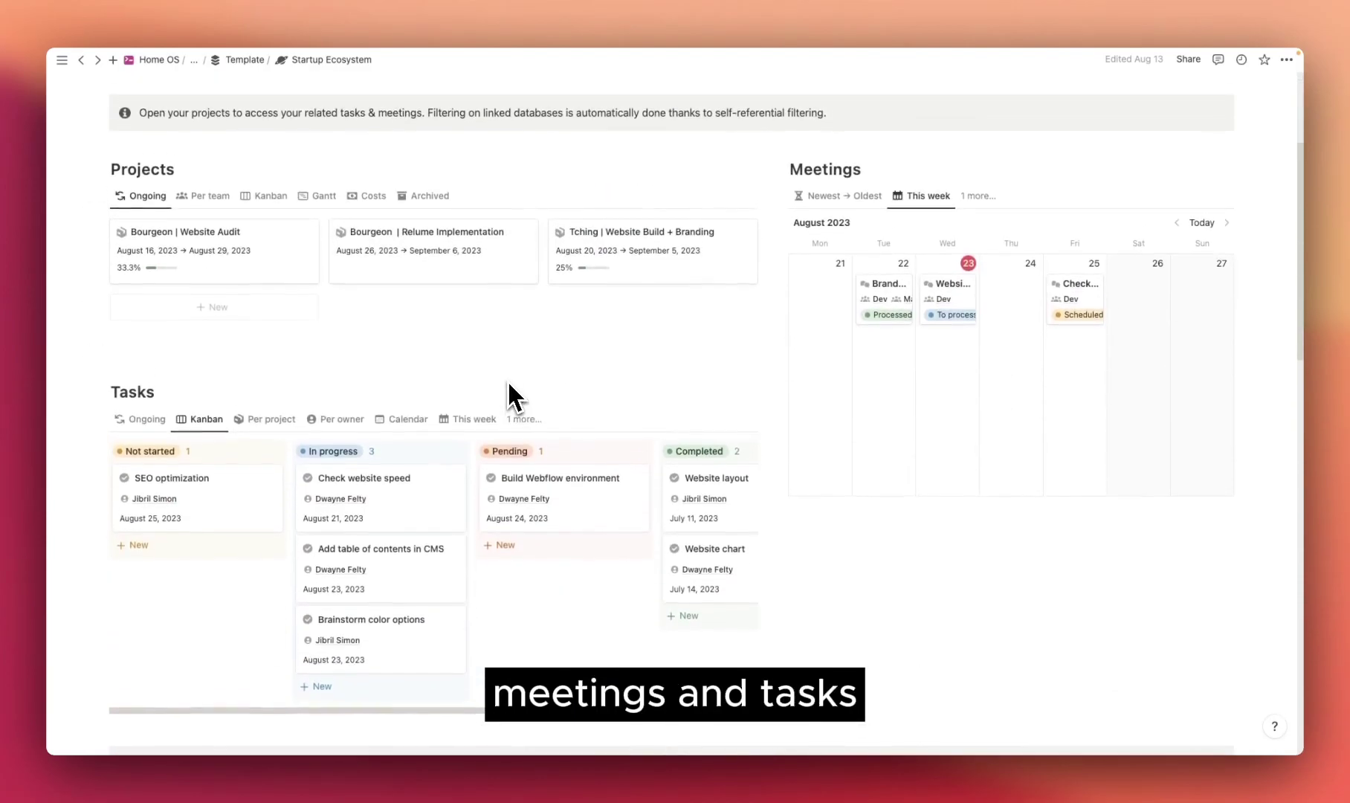
{"action": "scroll", "coordinate": [513, 398], "scroll_direction": "up", "scroll_amount": 1}
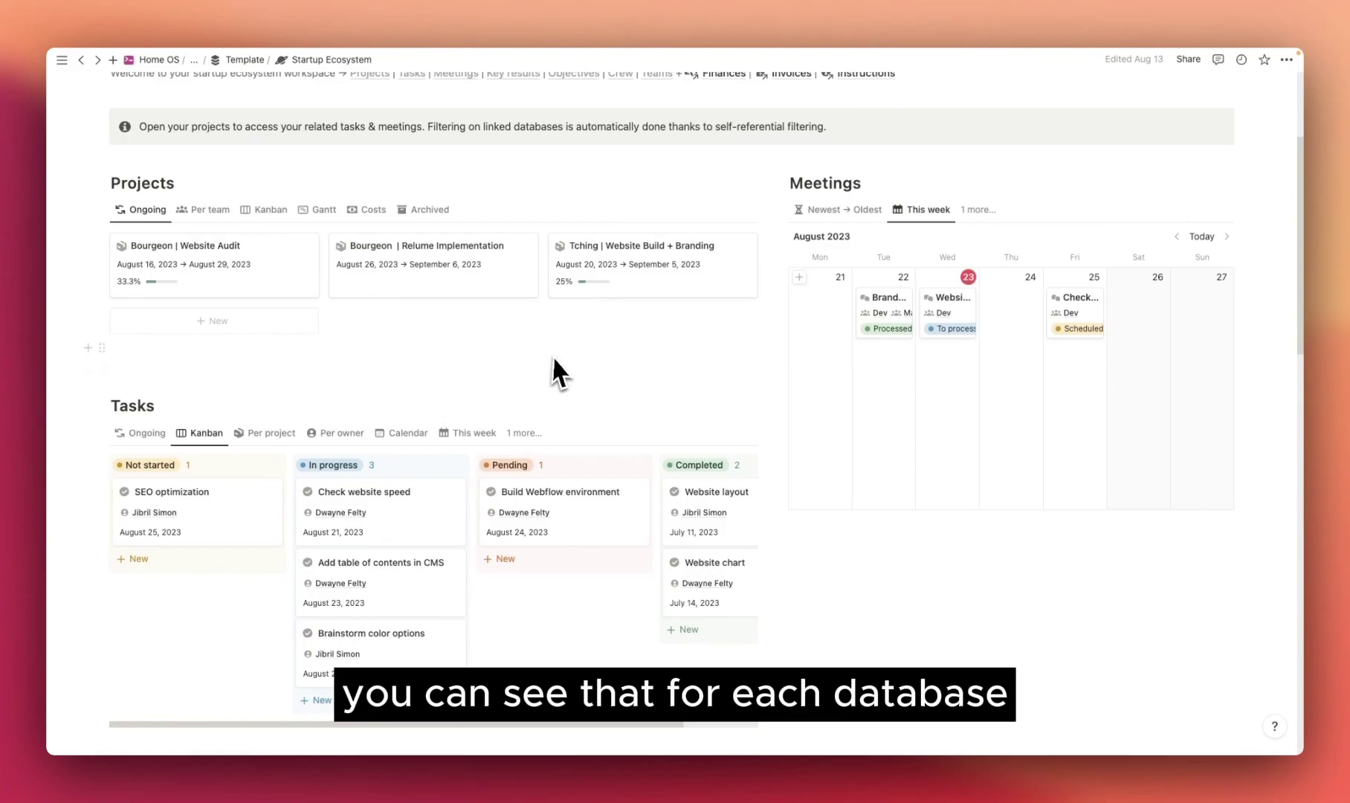
{"action": "scroll", "coordinate": [549, 360], "scroll_direction": "down", "scroll_amount": 1}
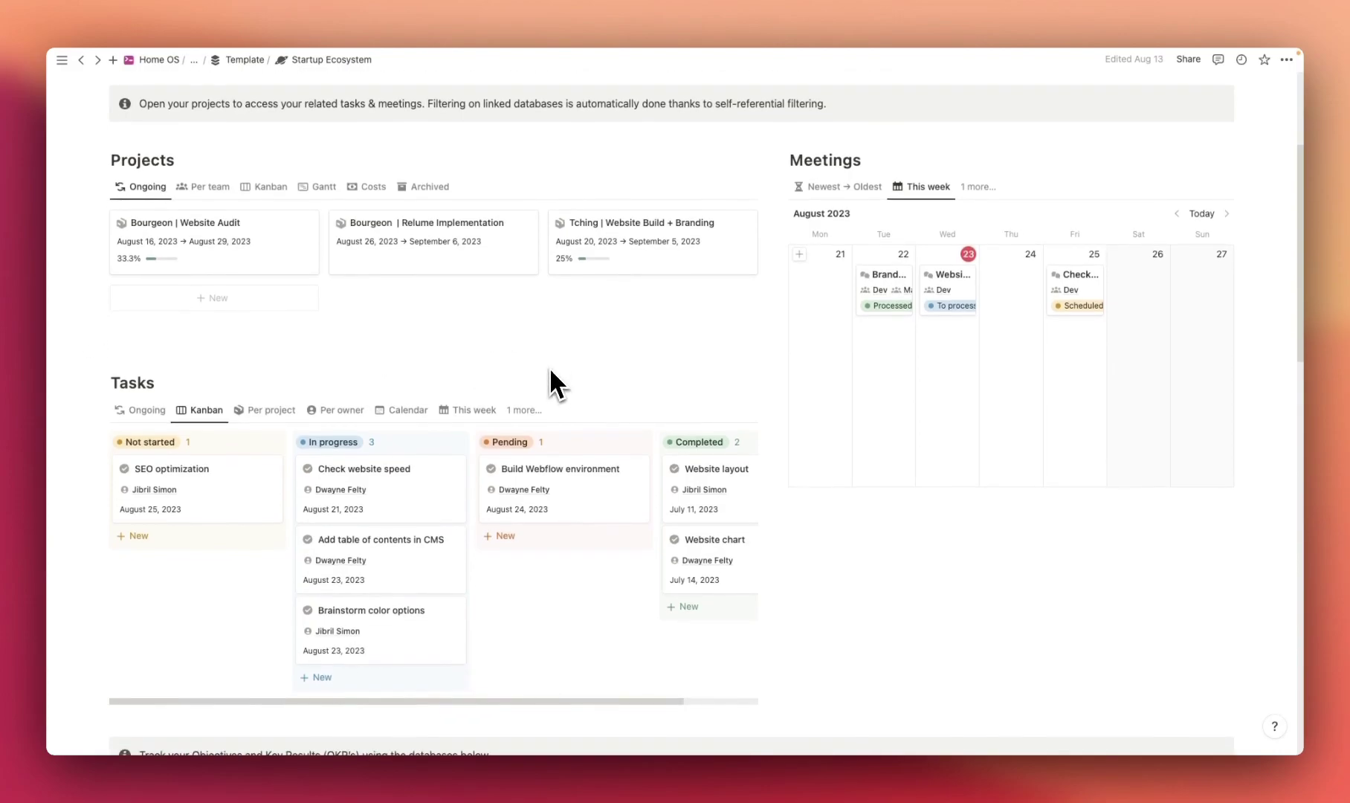
{"action": "left_click", "coordinate": [205, 187]}
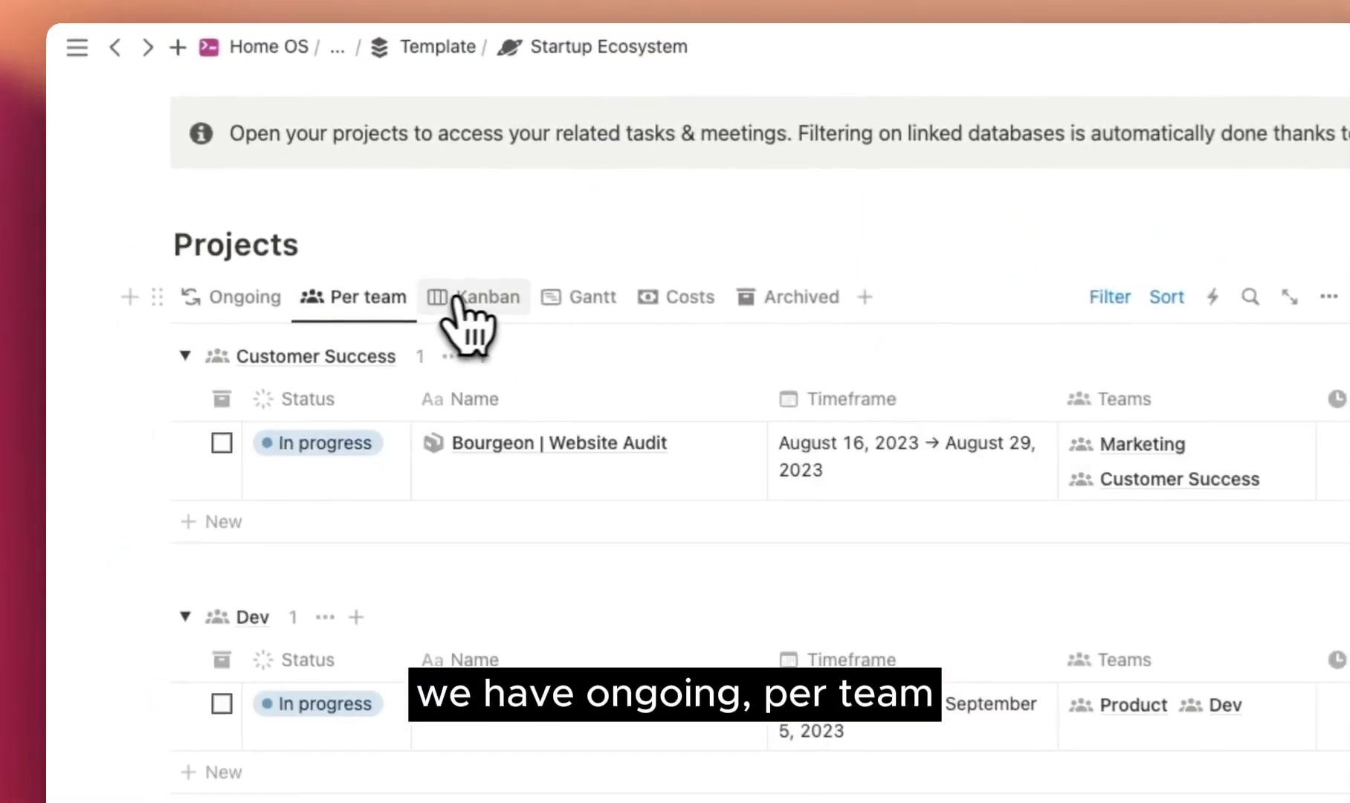
{"action": "left_click", "coordinate": [476, 298]}
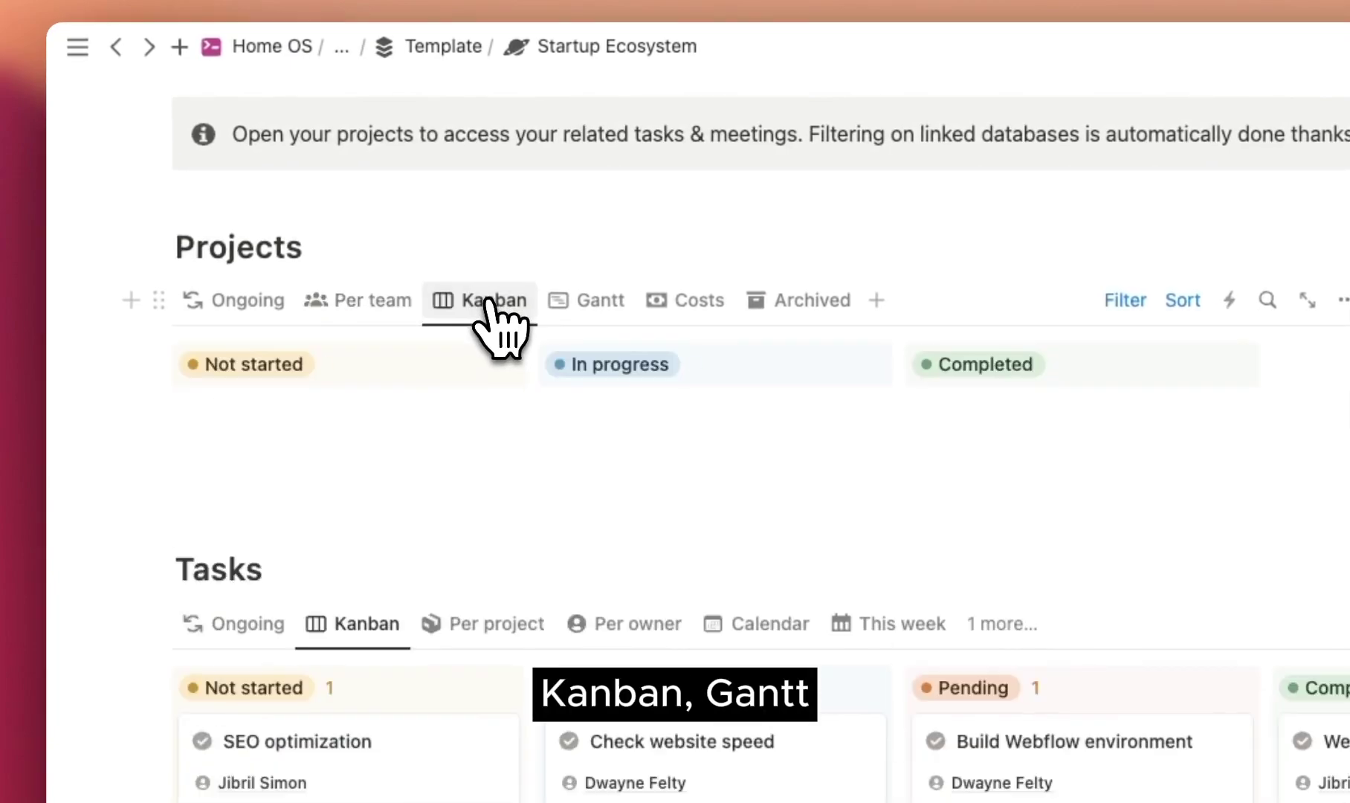
{"action": "left_click", "coordinate": [592, 305]}
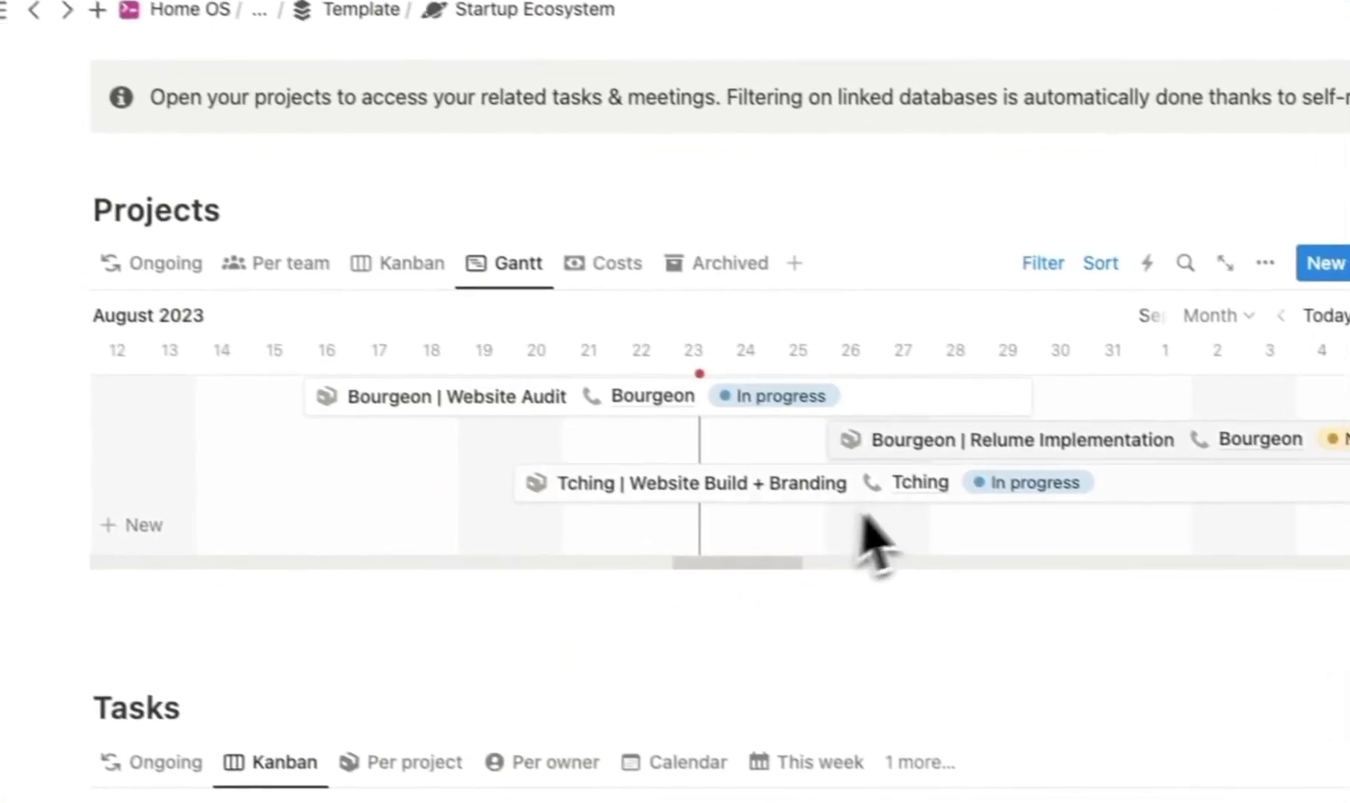
{"action": "left_click", "coordinate": [580, 253]}
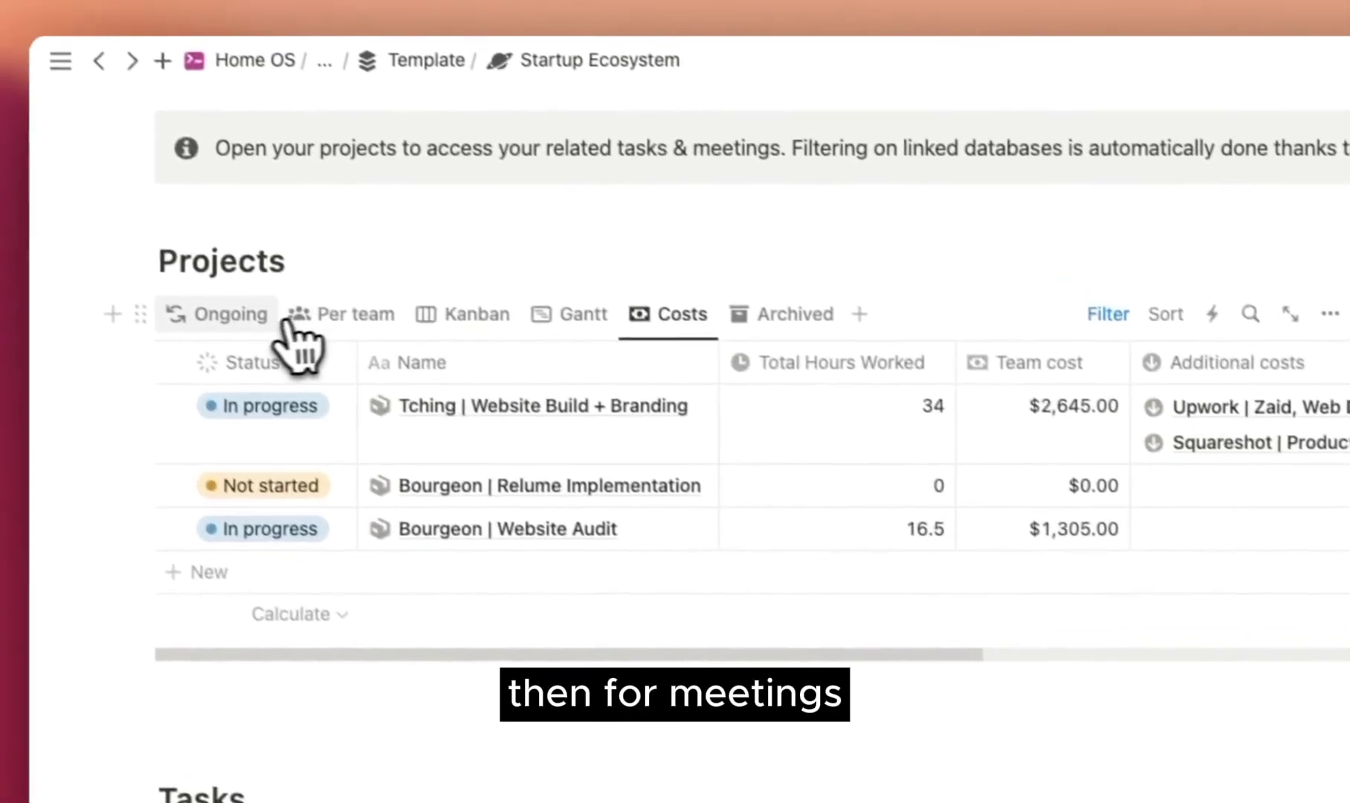
{"action": "left_click", "coordinate": [137, 249]}
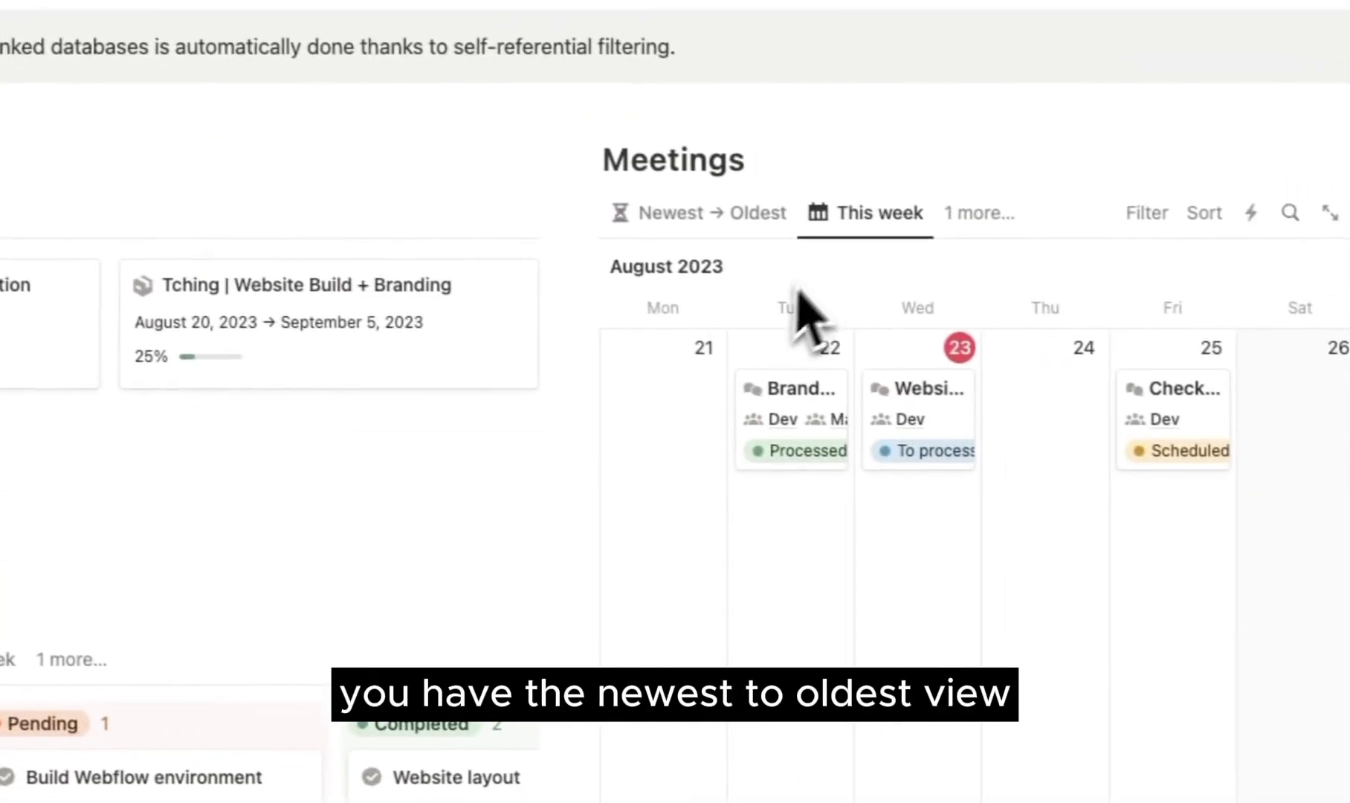
{"action": "left_click", "coordinate": [850, 239]}
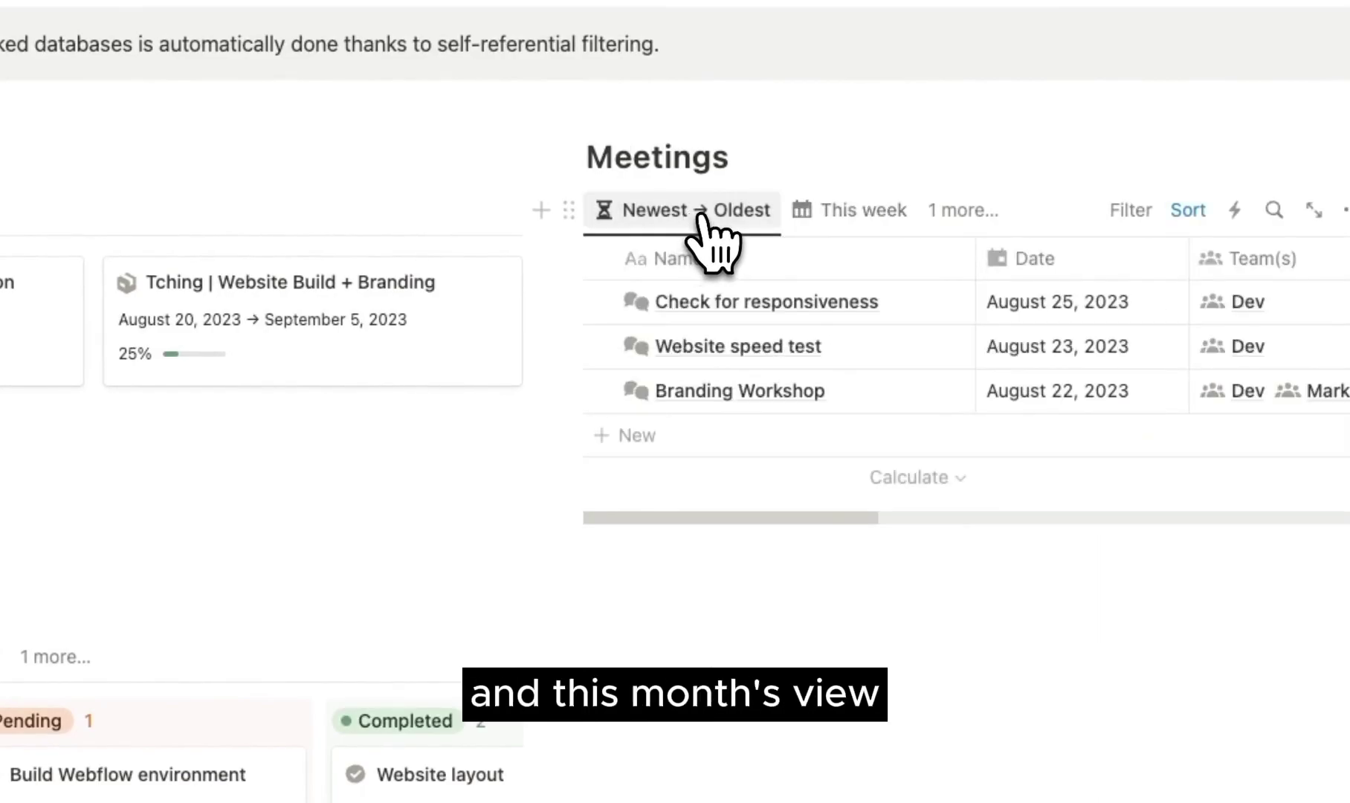
{"action": "left_click", "coordinate": [847, 221]}
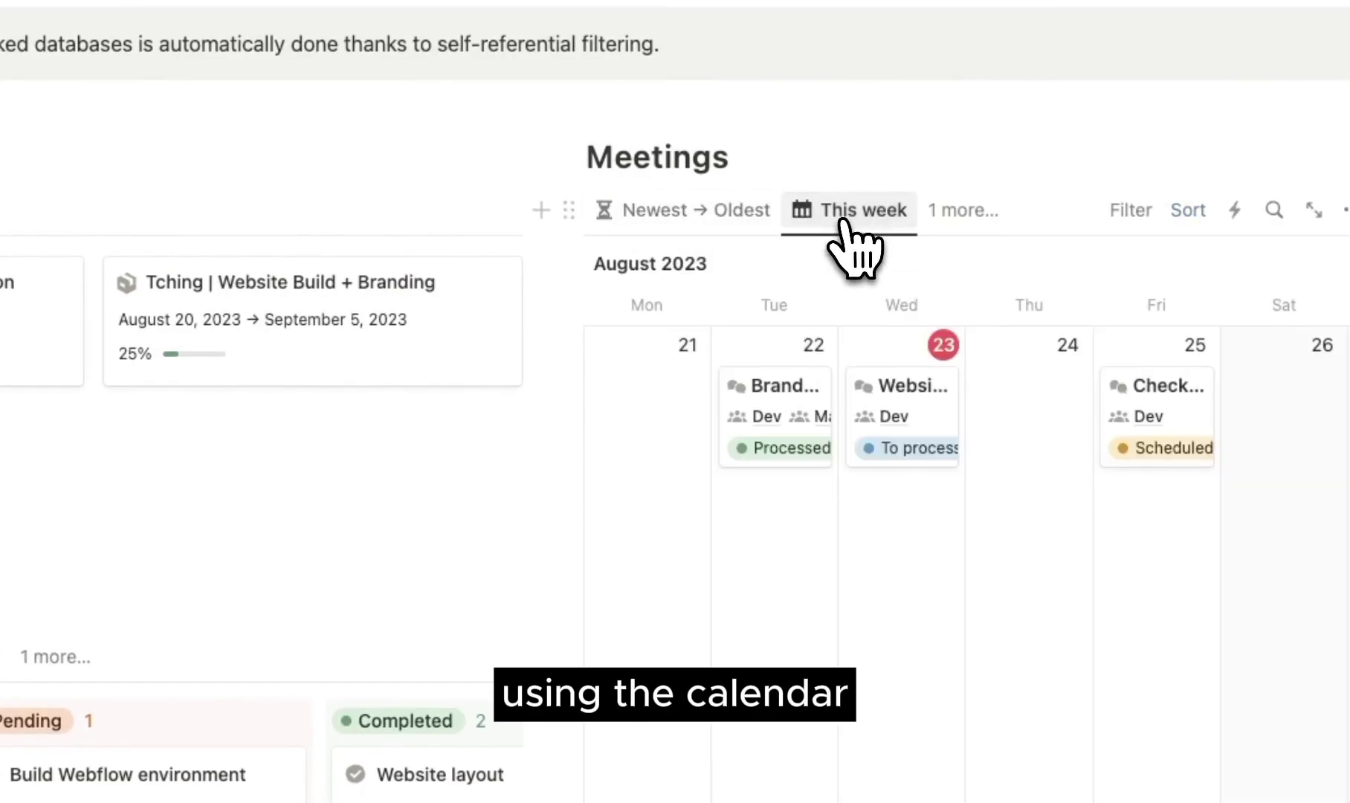
{"action": "left_click", "coordinate": [929, 222]}
{"action": "left_click", "coordinate": [916, 388]}
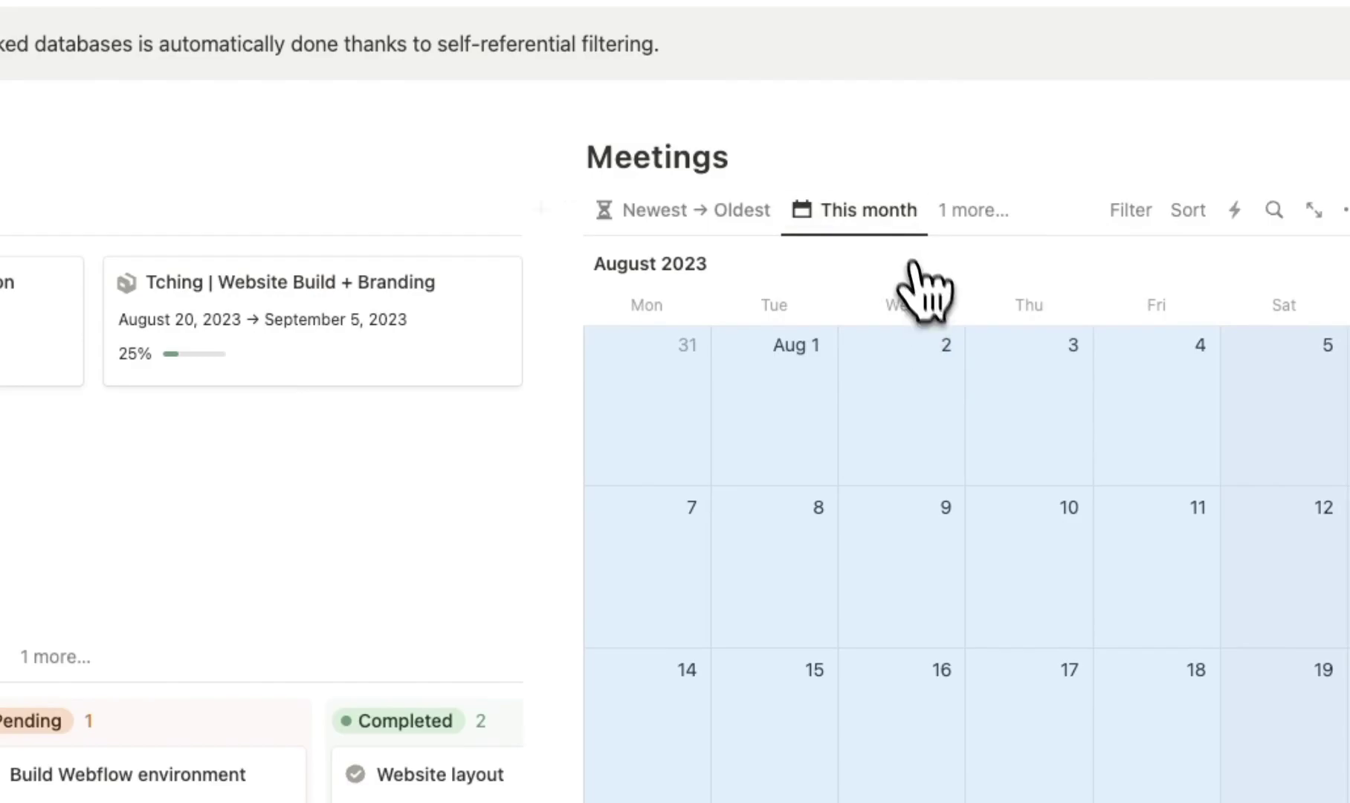
{"action": "left_click", "coordinate": [948, 215]}
{"action": "left_click", "coordinate": [933, 351]}
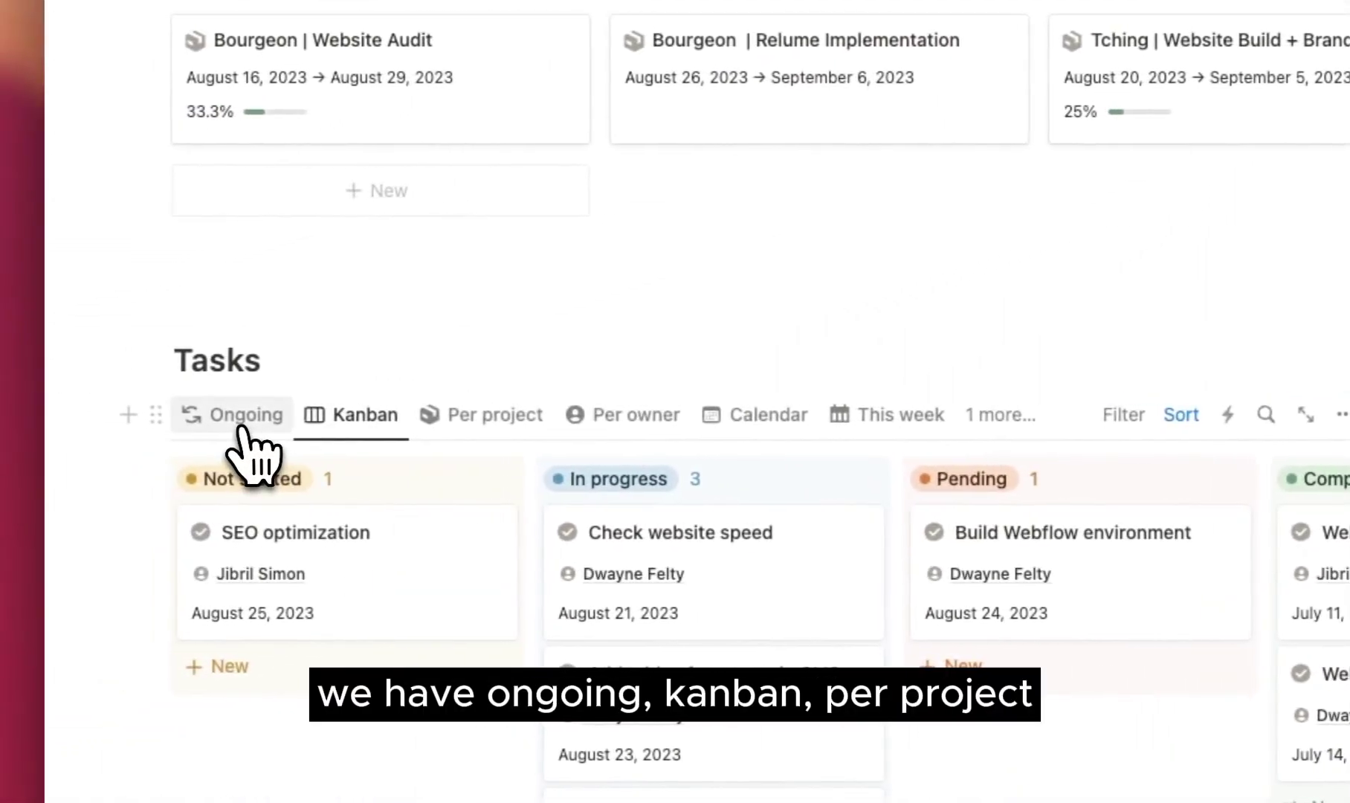
Step: Cycle the Tasks views Per owner, Calendar, This week and Kanban, ending on the Ongoing table
{"action": "left_click", "coordinate": [470, 420]}
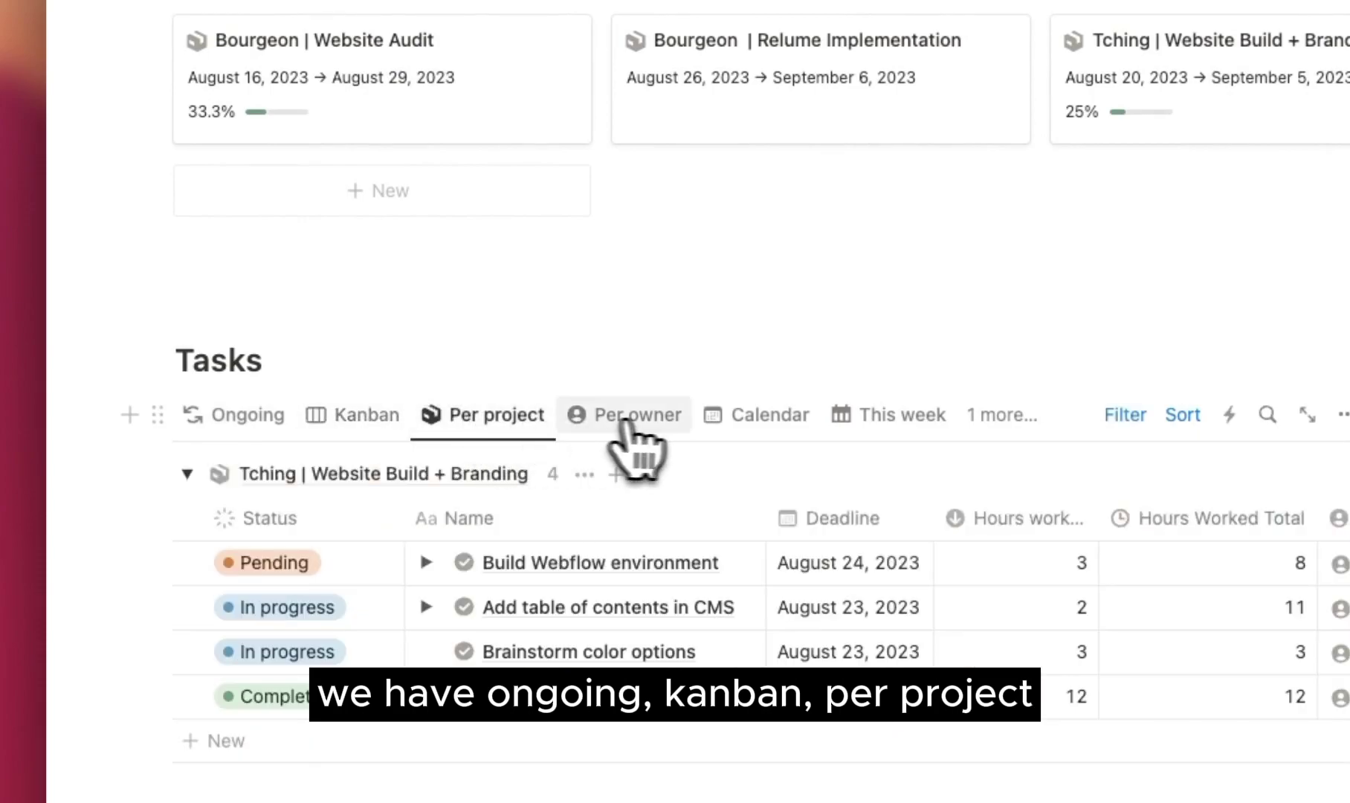
{"action": "left_click", "coordinate": [641, 418]}
{"action": "left_click", "coordinate": [759, 418]}
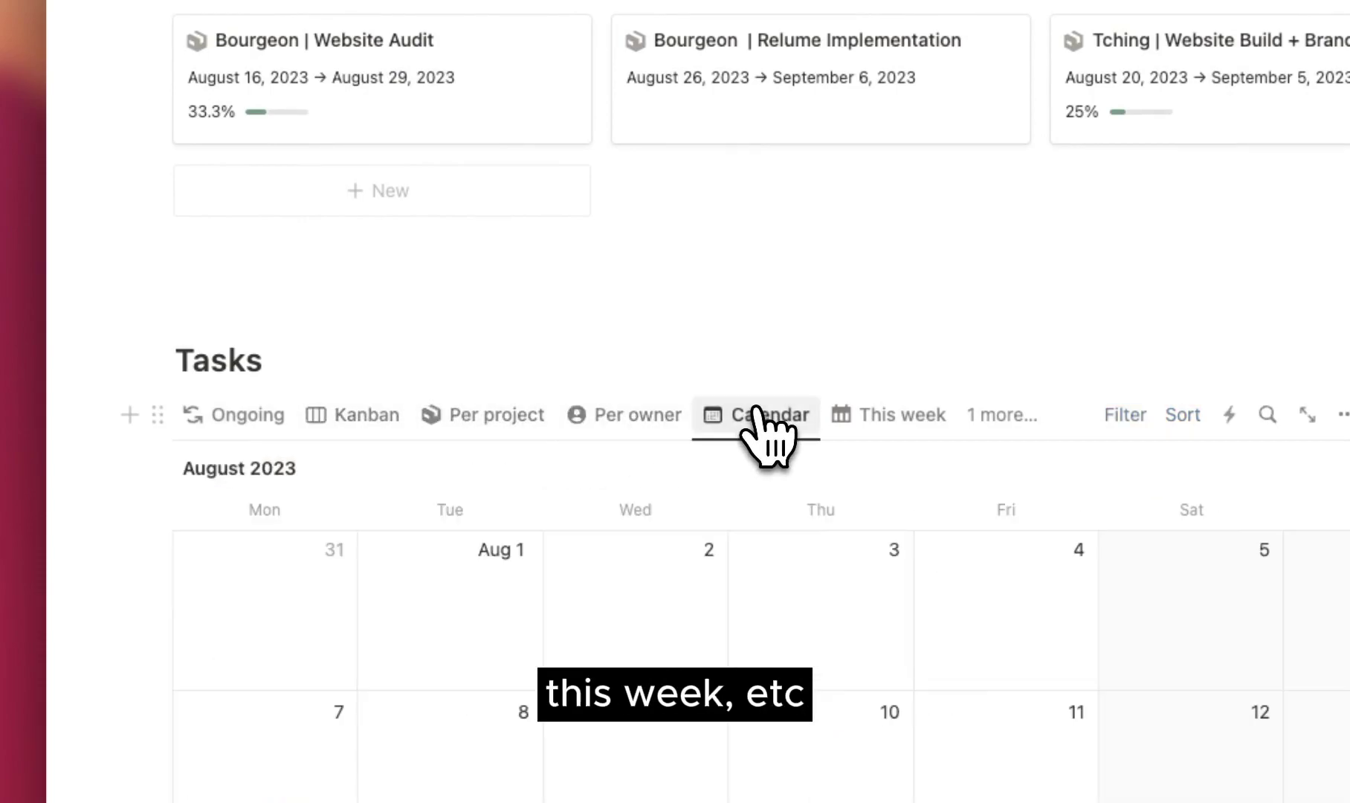
{"action": "left_click", "coordinate": [888, 414]}
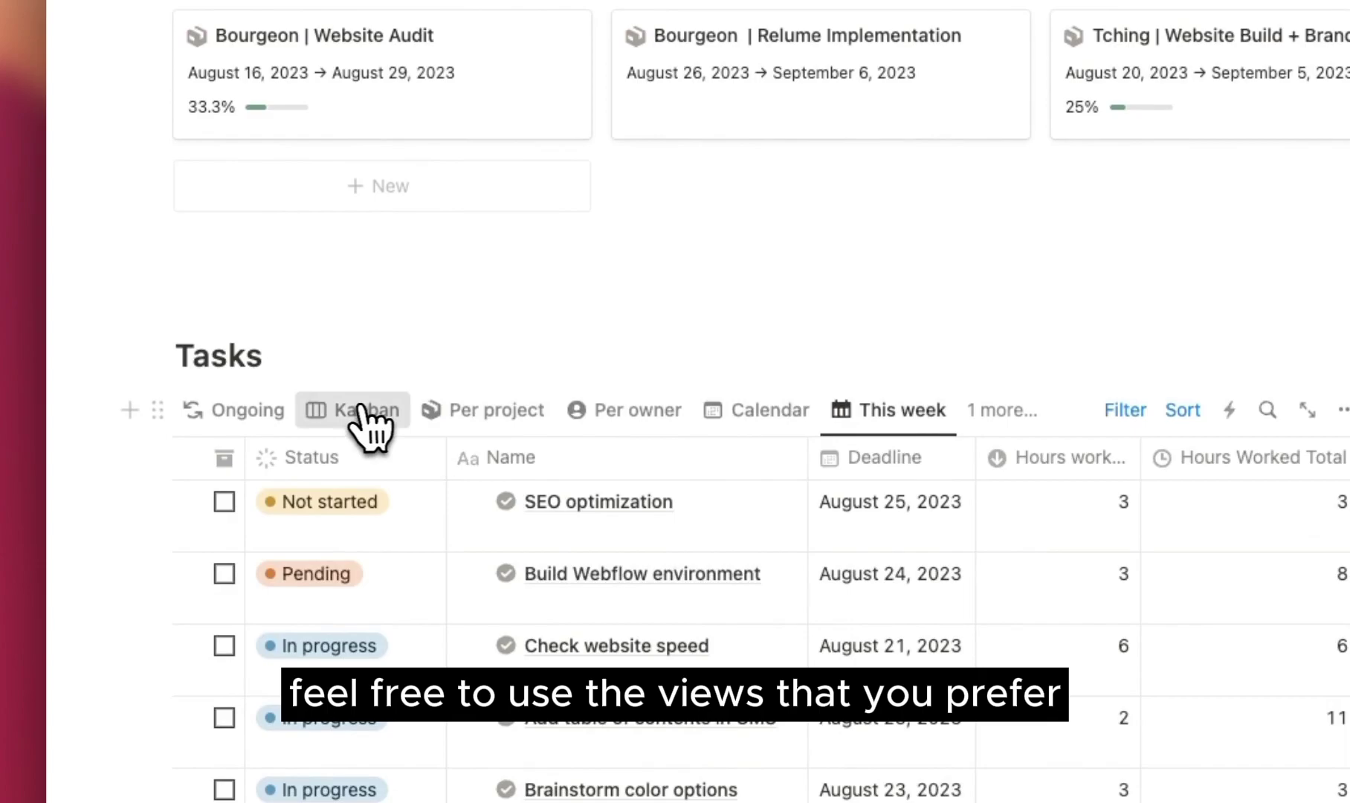
{"action": "left_click", "coordinate": [368, 416]}
{"action": "left_click", "coordinate": [274, 445]}
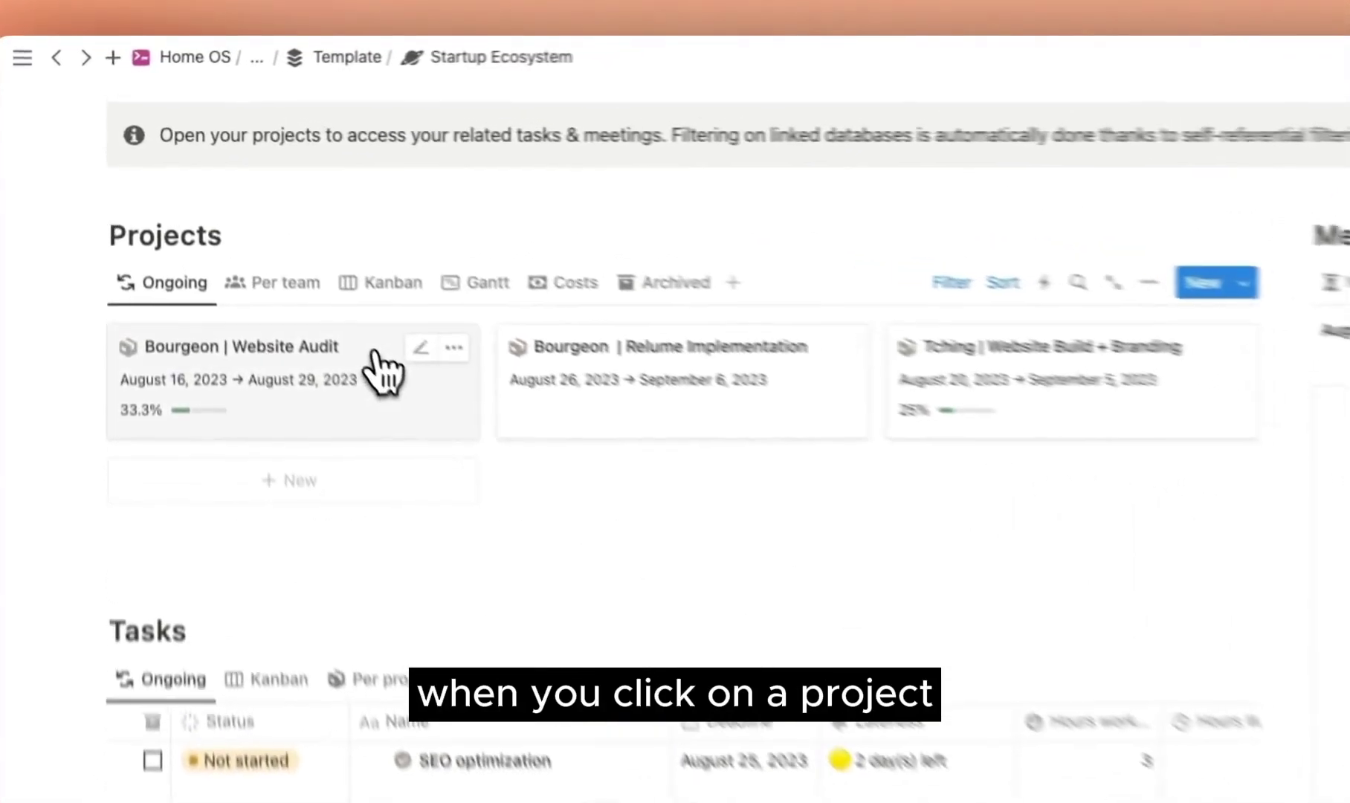
Step: Open Bourgeon | Website Audit in side peek and reveal its 8 hidden properties, including Project price $9,515.80
{"action": "left_click", "coordinate": [264, 240]}
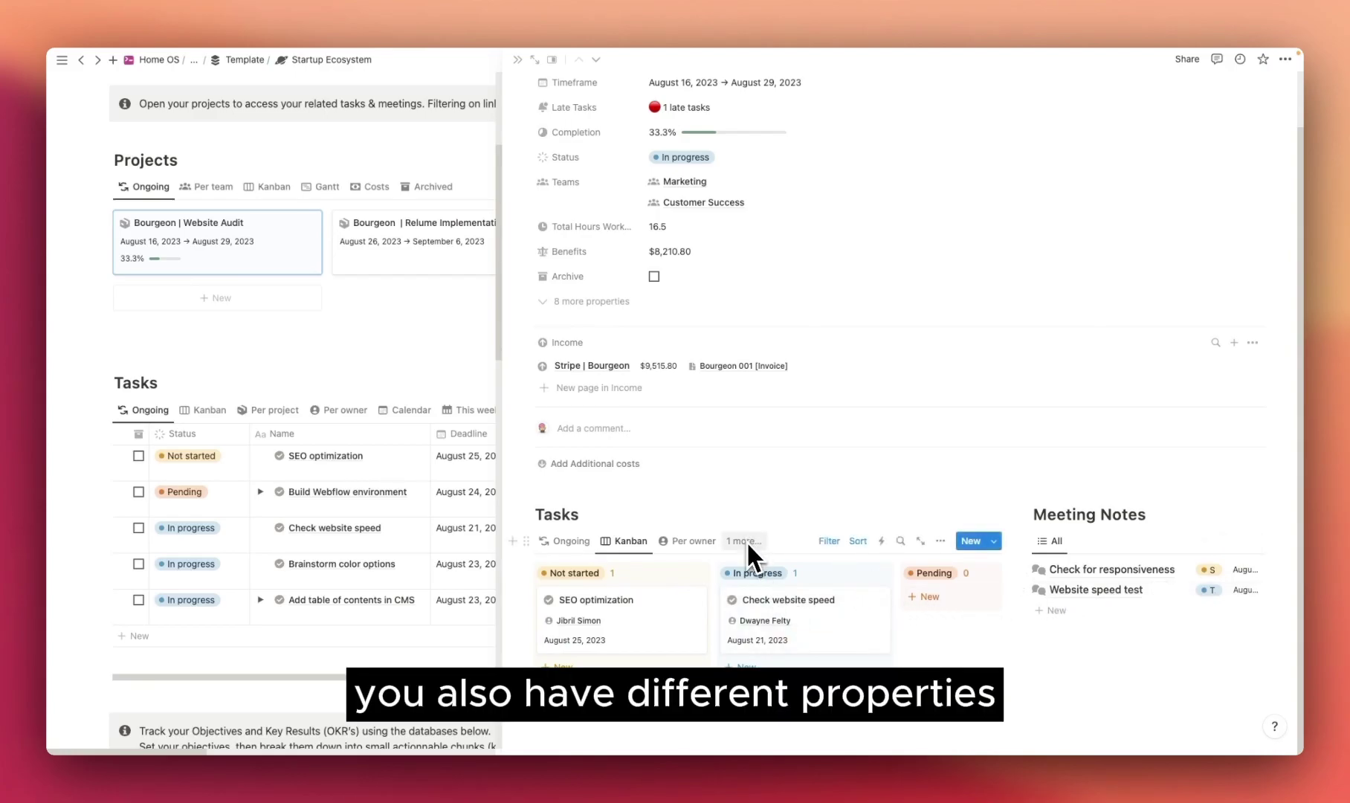
{"action": "scroll", "coordinate": [744, 483], "scroll_direction": "up", "scroll_amount": 2}
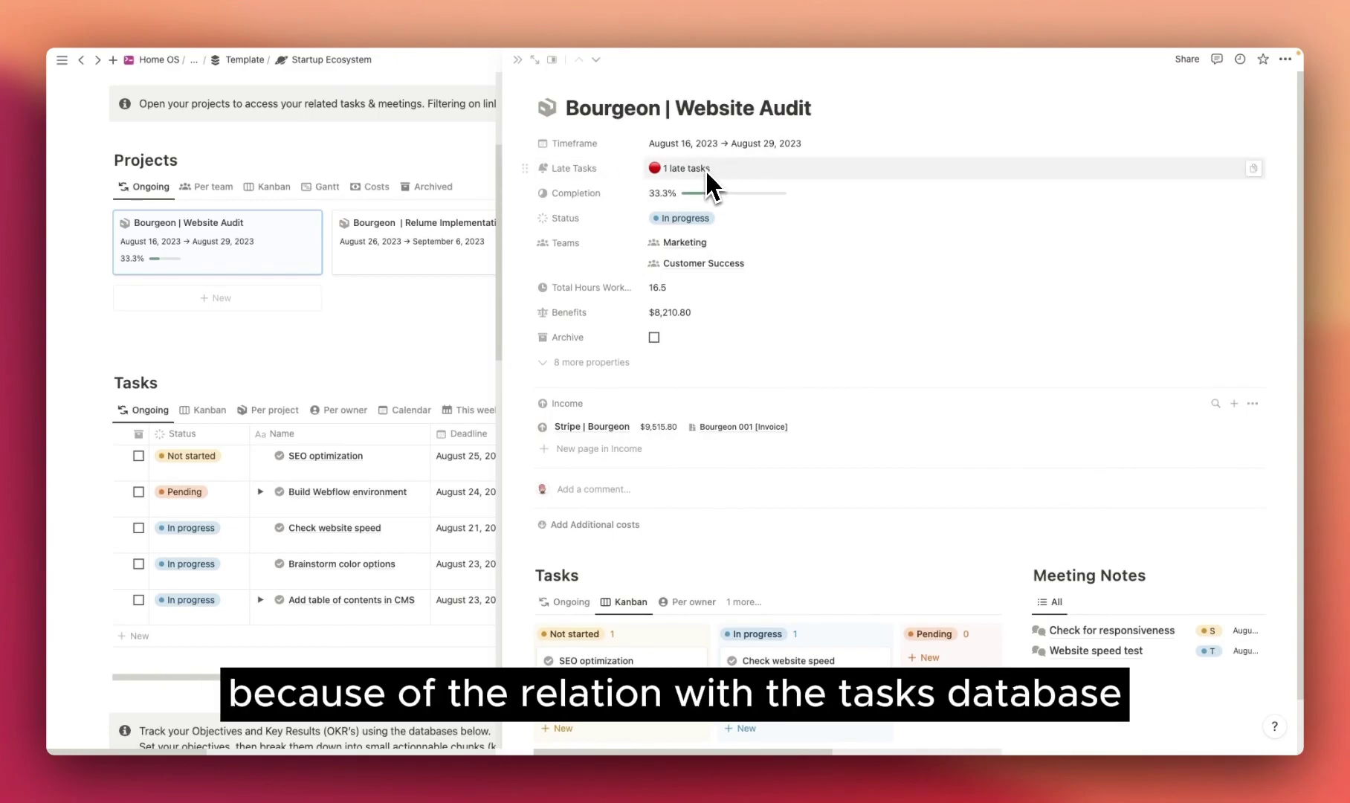
{"action": "scroll", "coordinate": [777, 573], "scroll_direction": "down", "scroll_amount": 1}
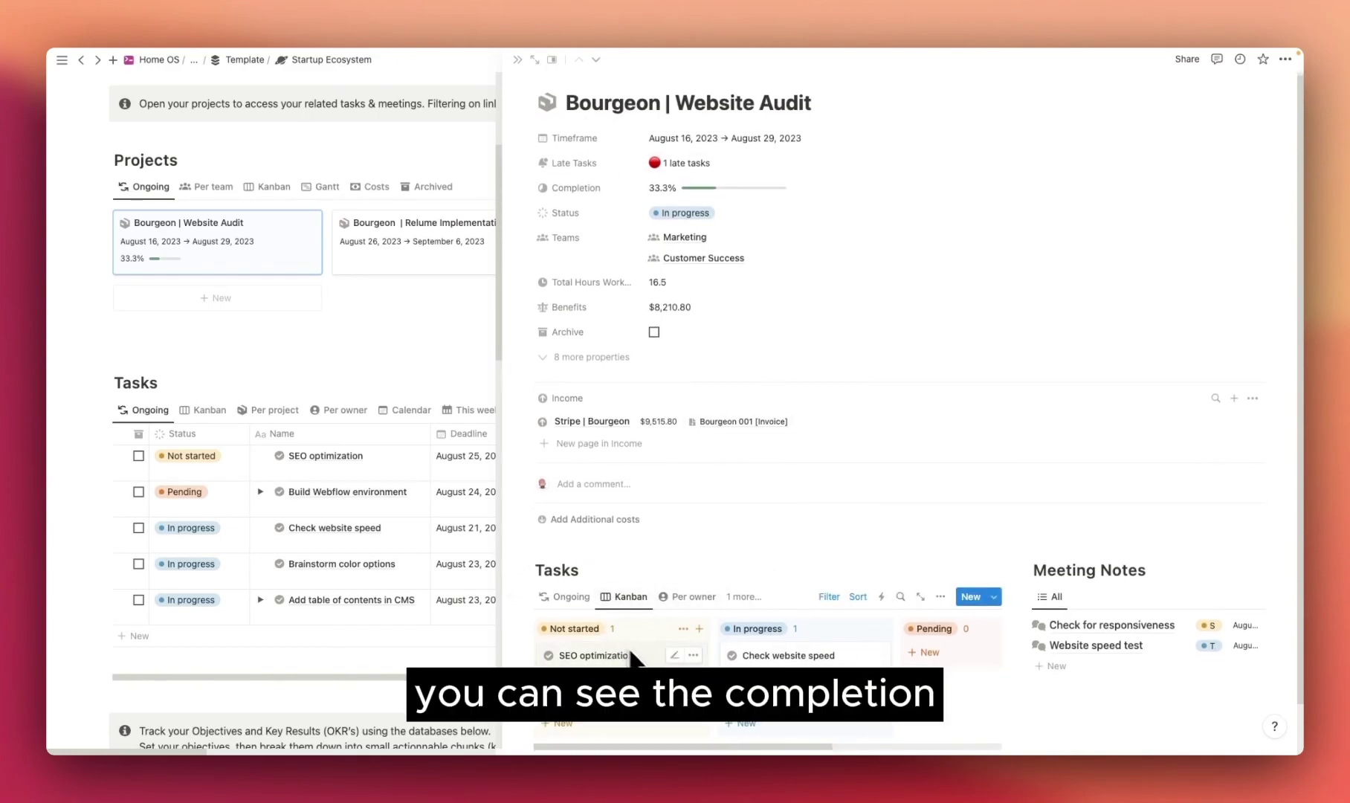
{"action": "scroll", "coordinate": [723, 617], "scroll_direction": "down", "scroll_amount": 2}
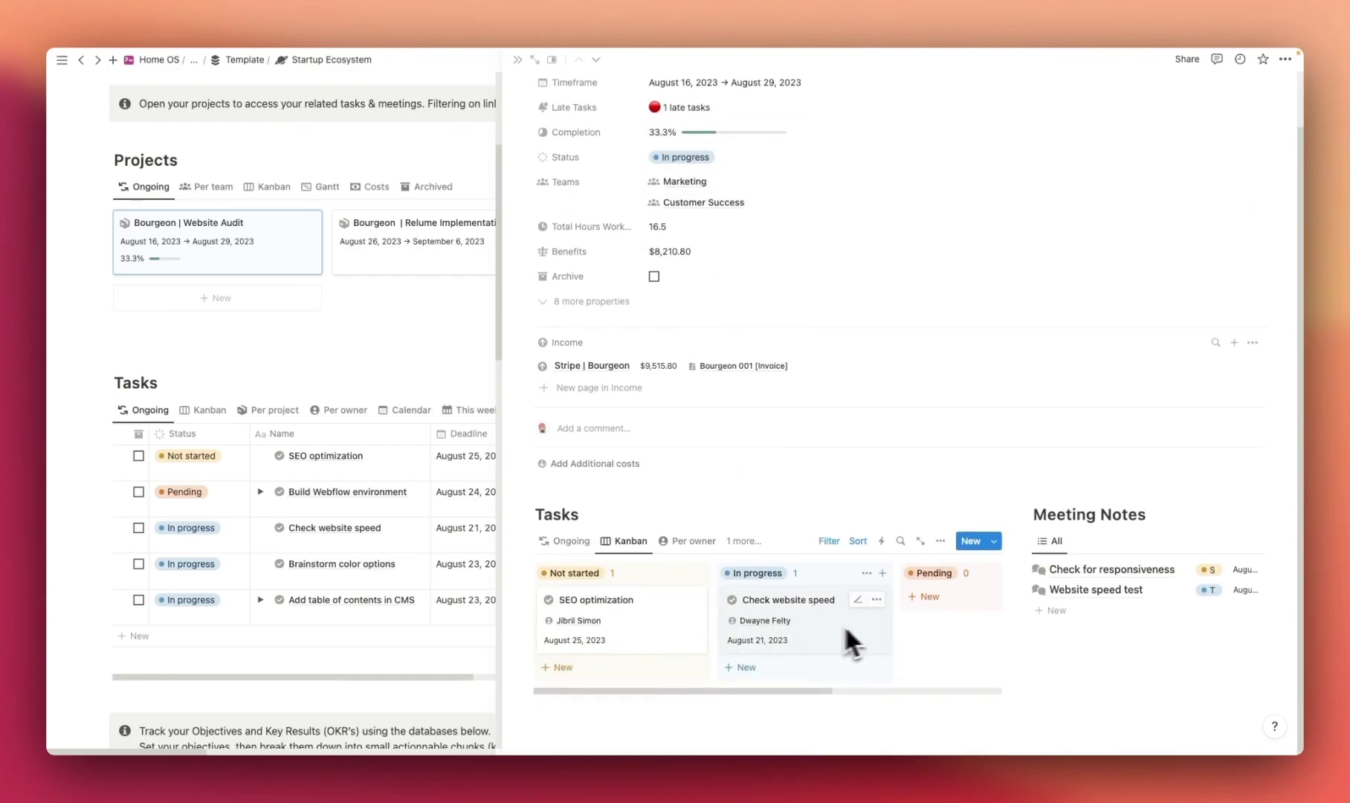
{"action": "scroll", "coordinate": [712, 379], "scroll_direction": "up", "scroll_amount": 1}
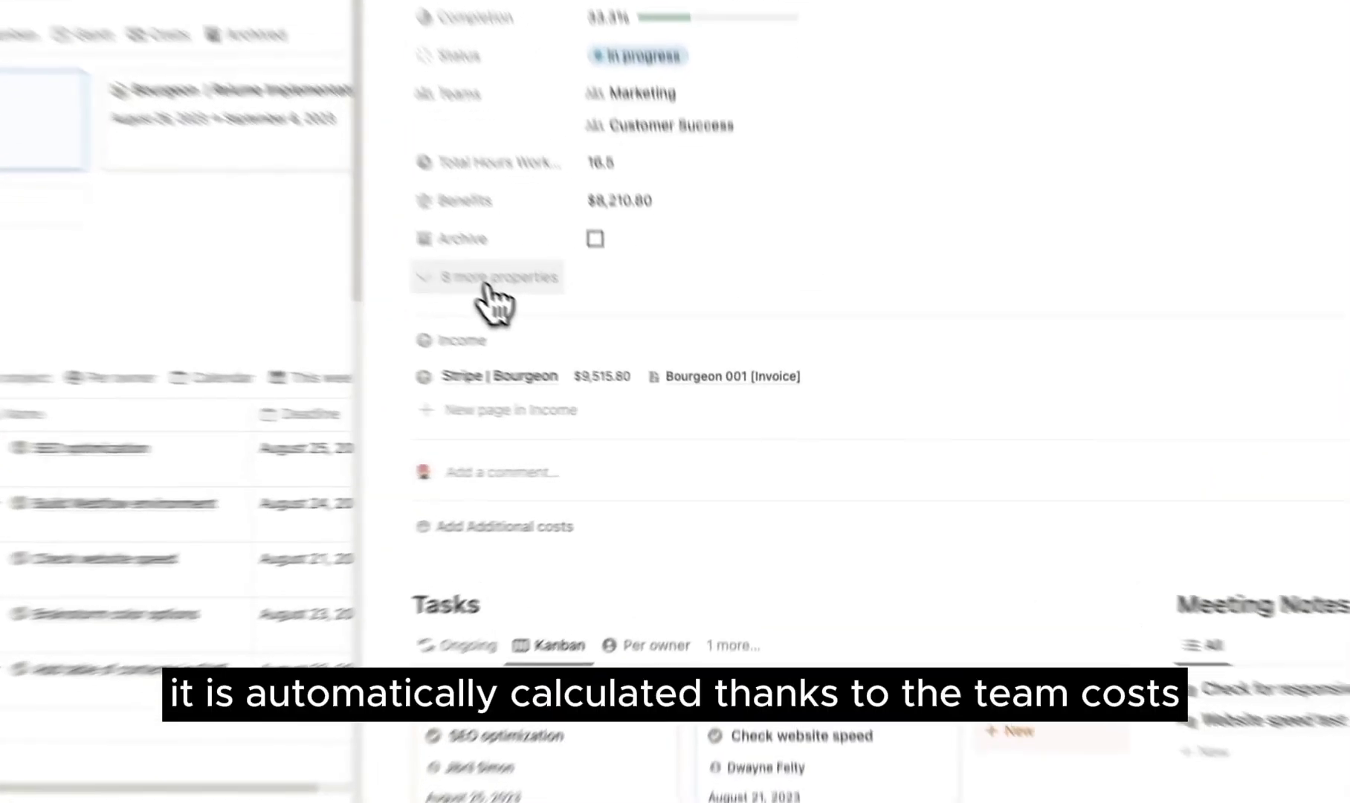
{"action": "left_click", "coordinate": [587, 345]}
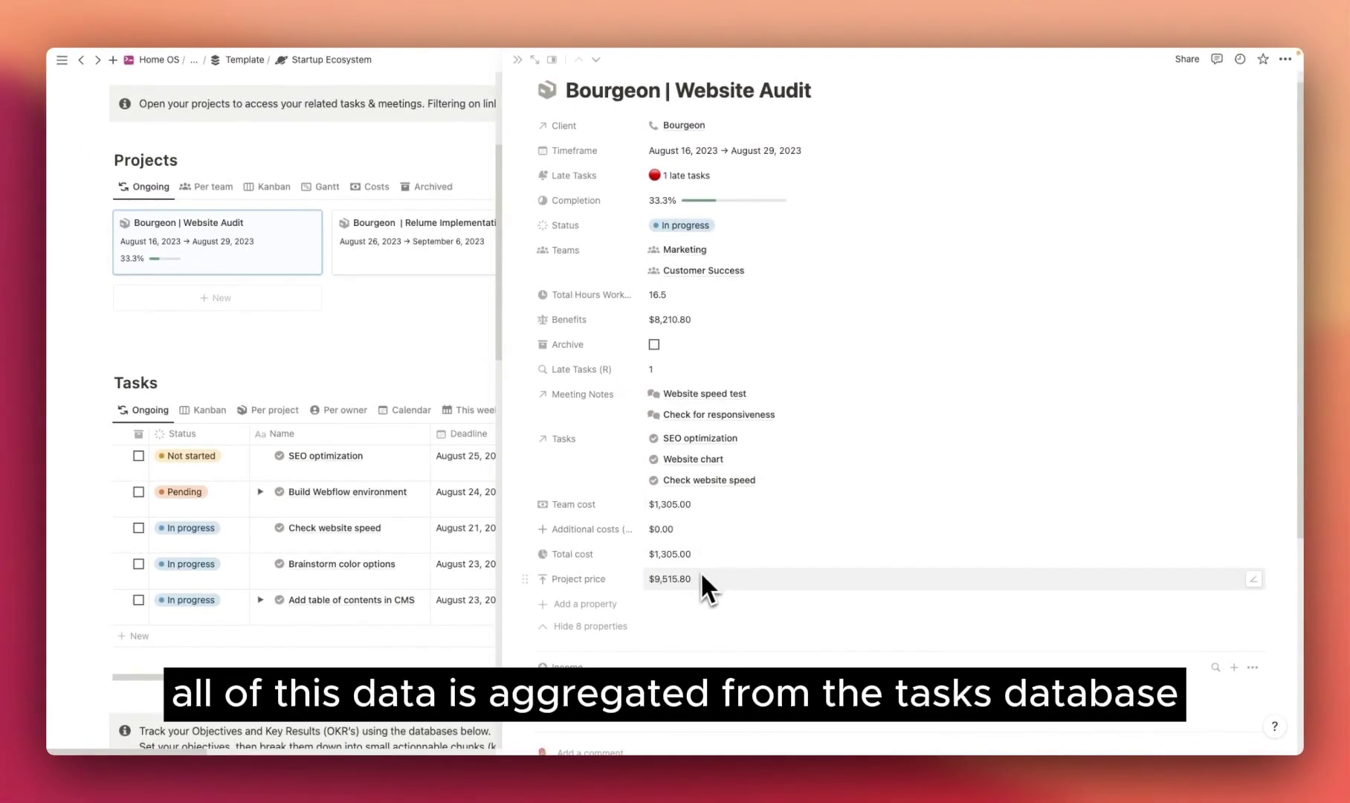
{"action": "scroll", "coordinate": [699, 580], "scroll_direction": "down", "scroll_amount": 1}
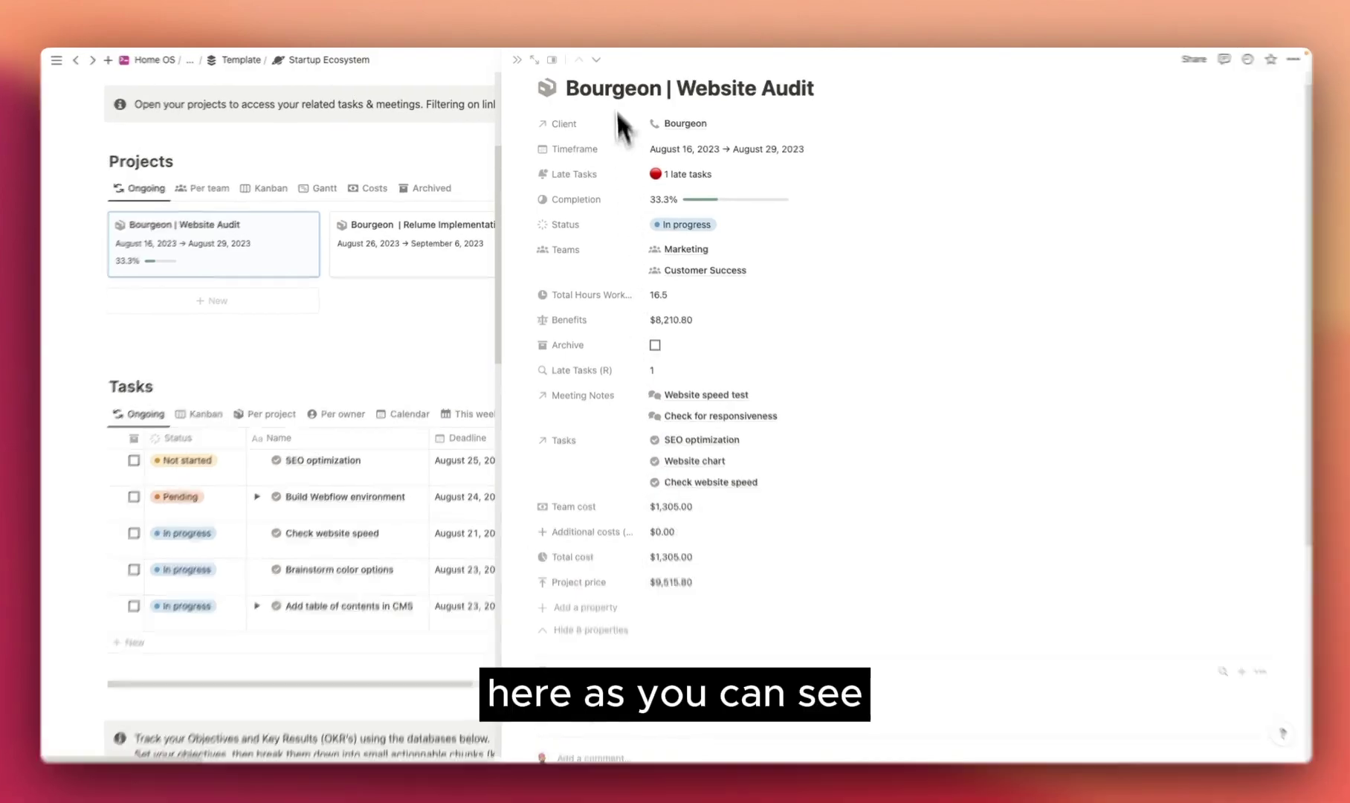
Step: Step to the next project in the side peek and scroll through its details
{"action": "left_click", "coordinate": [595, 60]}
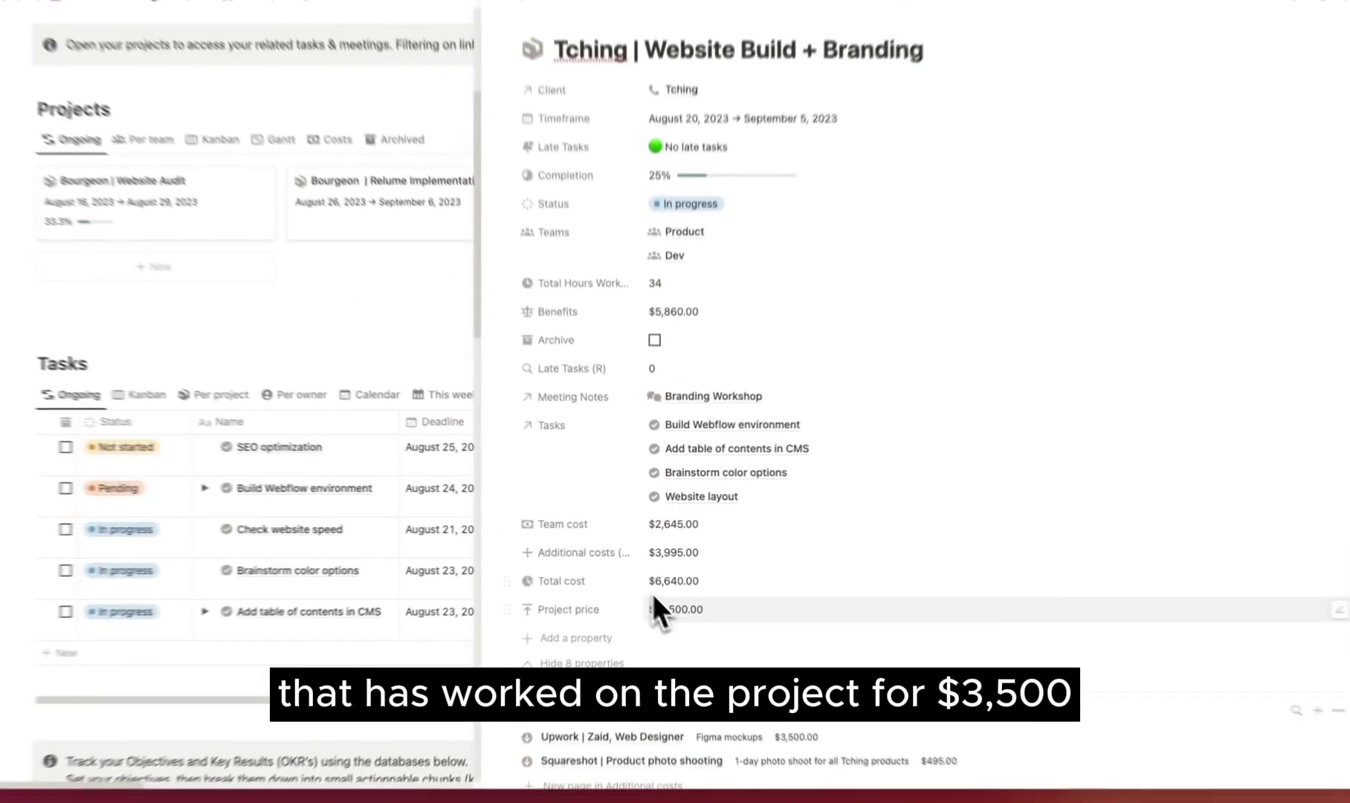
{"action": "scroll", "coordinate": [669, 609], "scroll_direction": "down", "scroll_amount": 7}
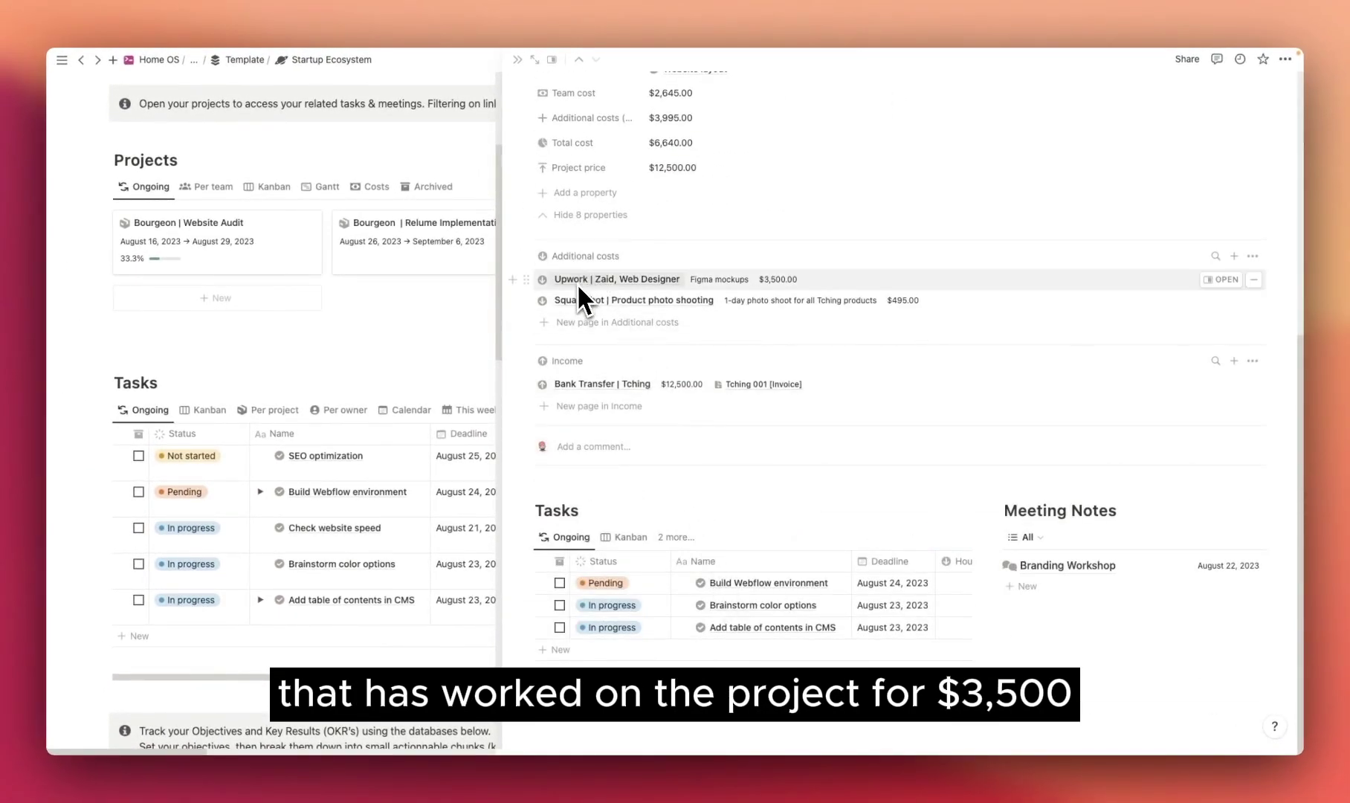
{"action": "scroll", "coordinate": [722, 203], "scroll_direction": "up", "scroll_amount": 2}
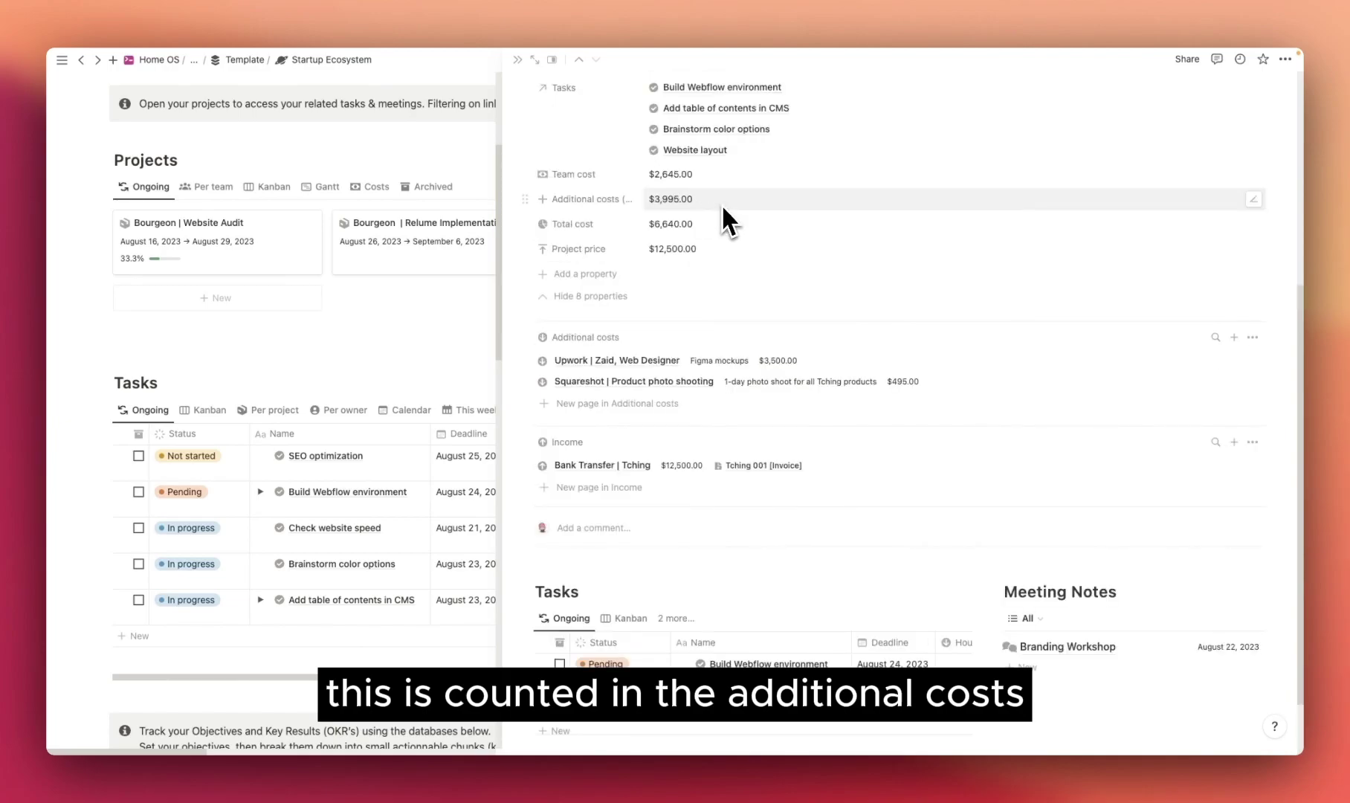
{"action": "scroll", "coordinate": [751, 234], "scroll_direction": "up", "scroll_amount": 2}
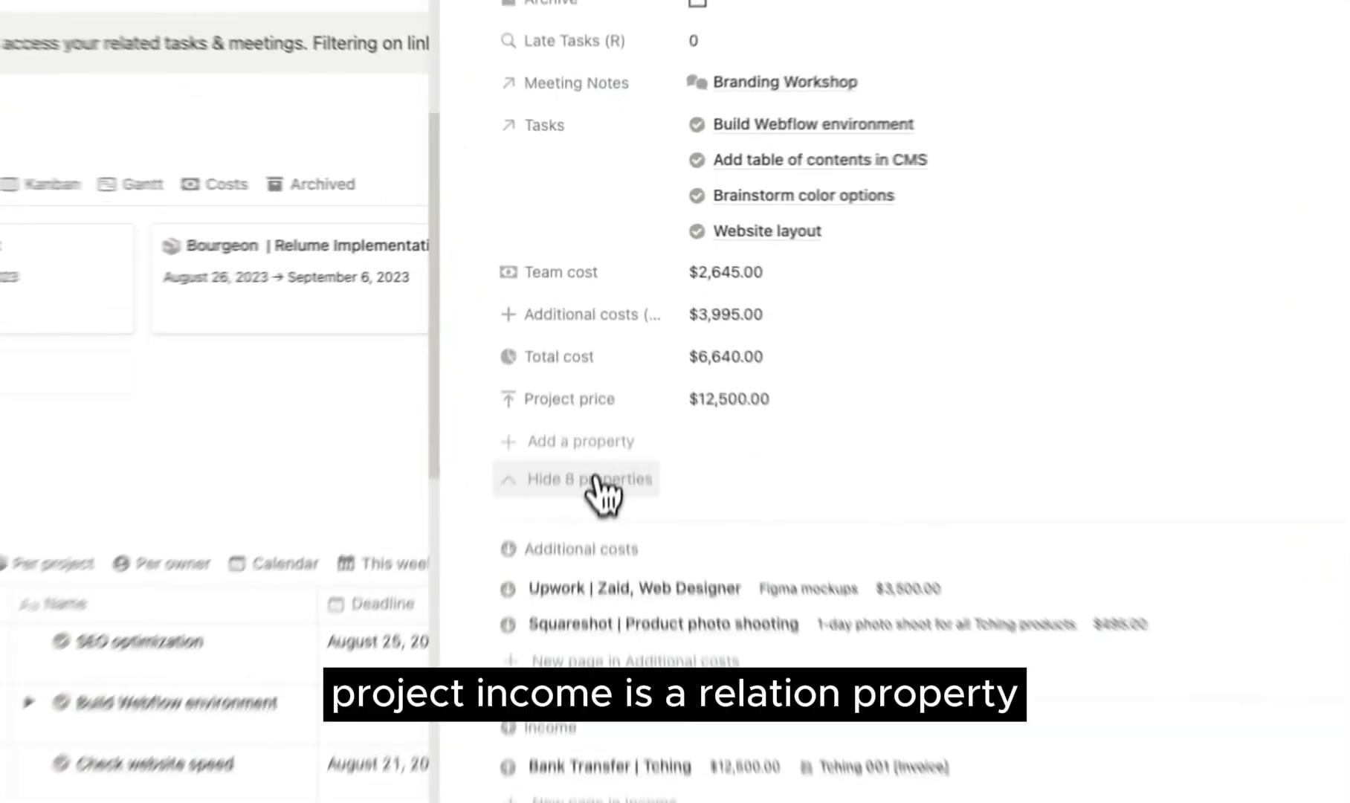
Step: Hide the 8 extra properties and close the peek back to the dashboard
{"action": "left_click", "coordinate": [592, 383]}
{"action": "scroll", "coordinate": [744, 358], "scroll_direction": "up", "scroll_amount": 3}
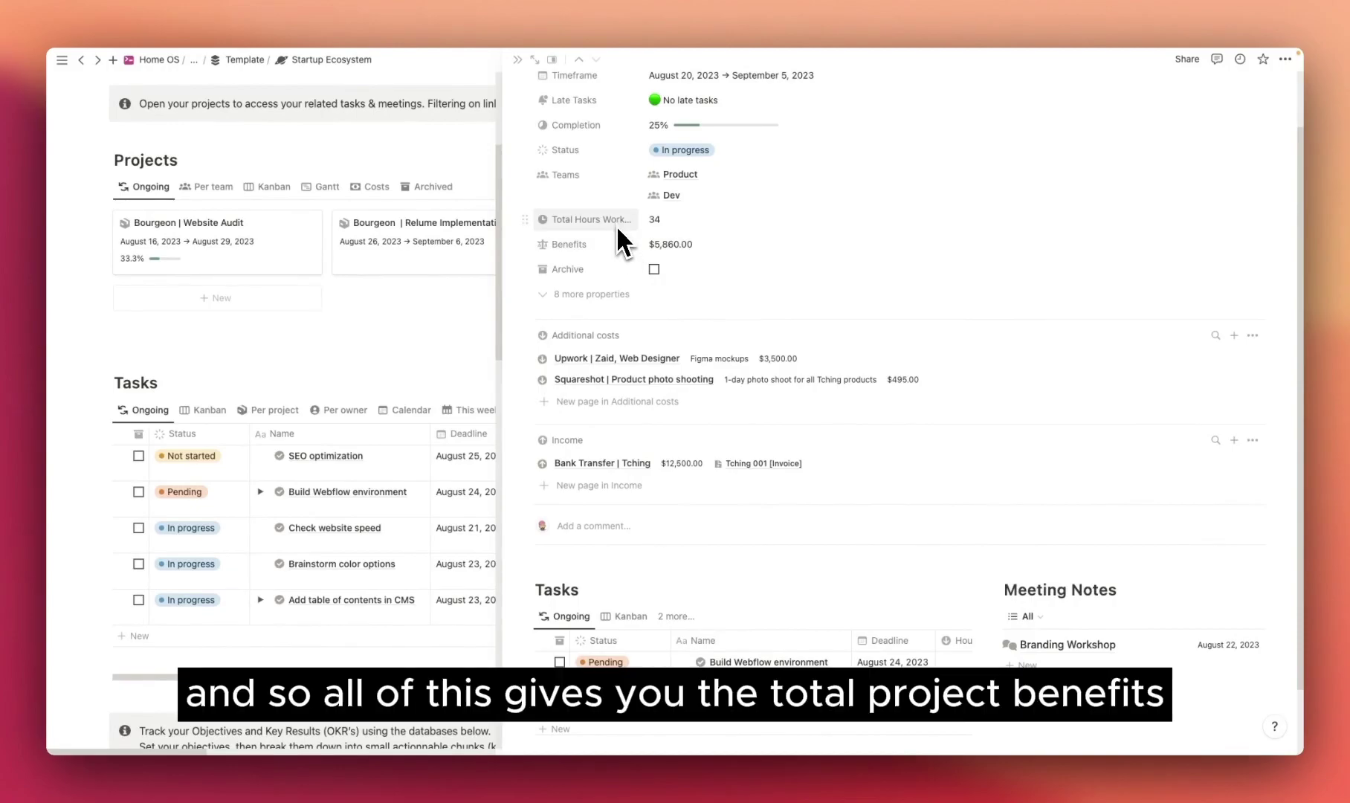
{"action": "left_click", "coordinate": [517, 60]}
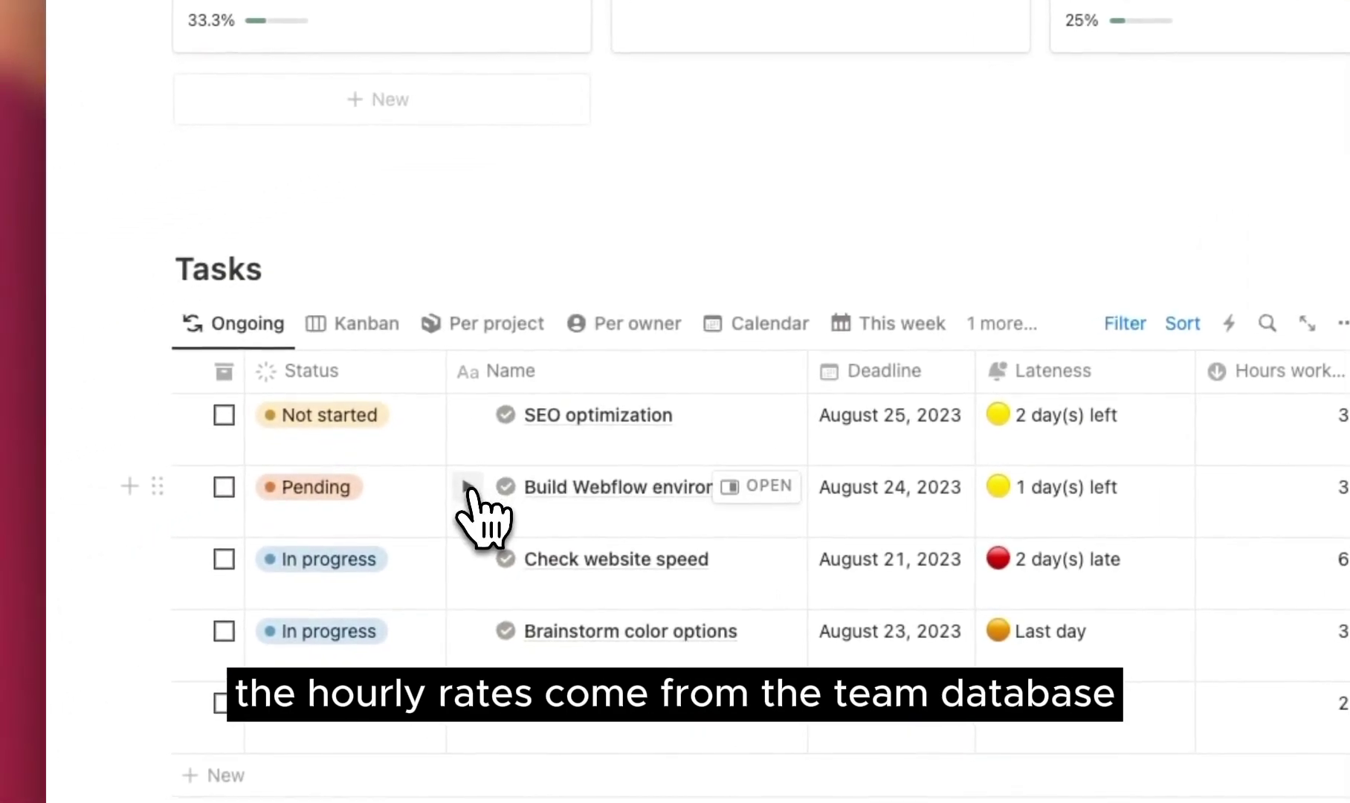
Step: Toggle Build Webflow environment's sub-task, then open a task owner's crew page showing the $75.00 hourly rate
{"action": "left_click", "coordinate": [450, 492]}
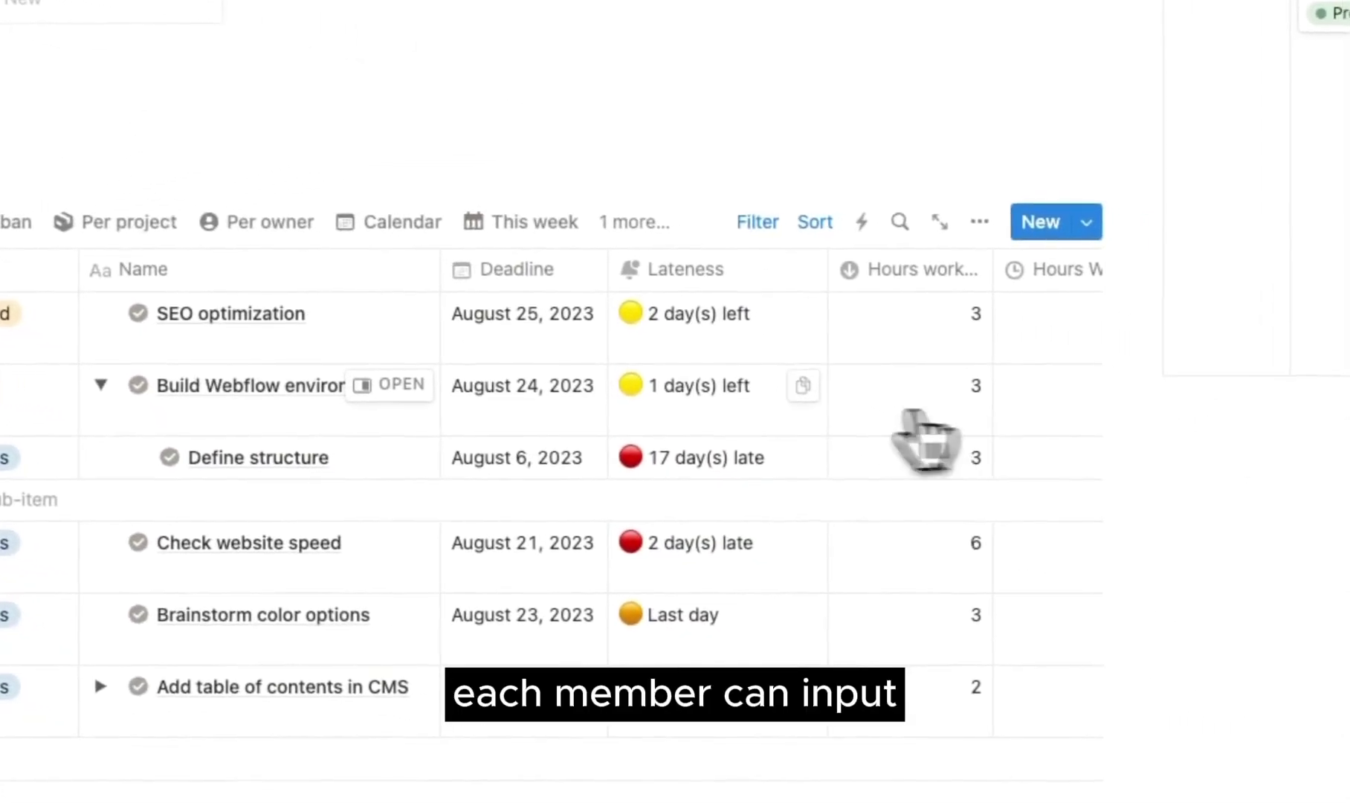
{"action": "left_click", "coordinate": [367, 457]}
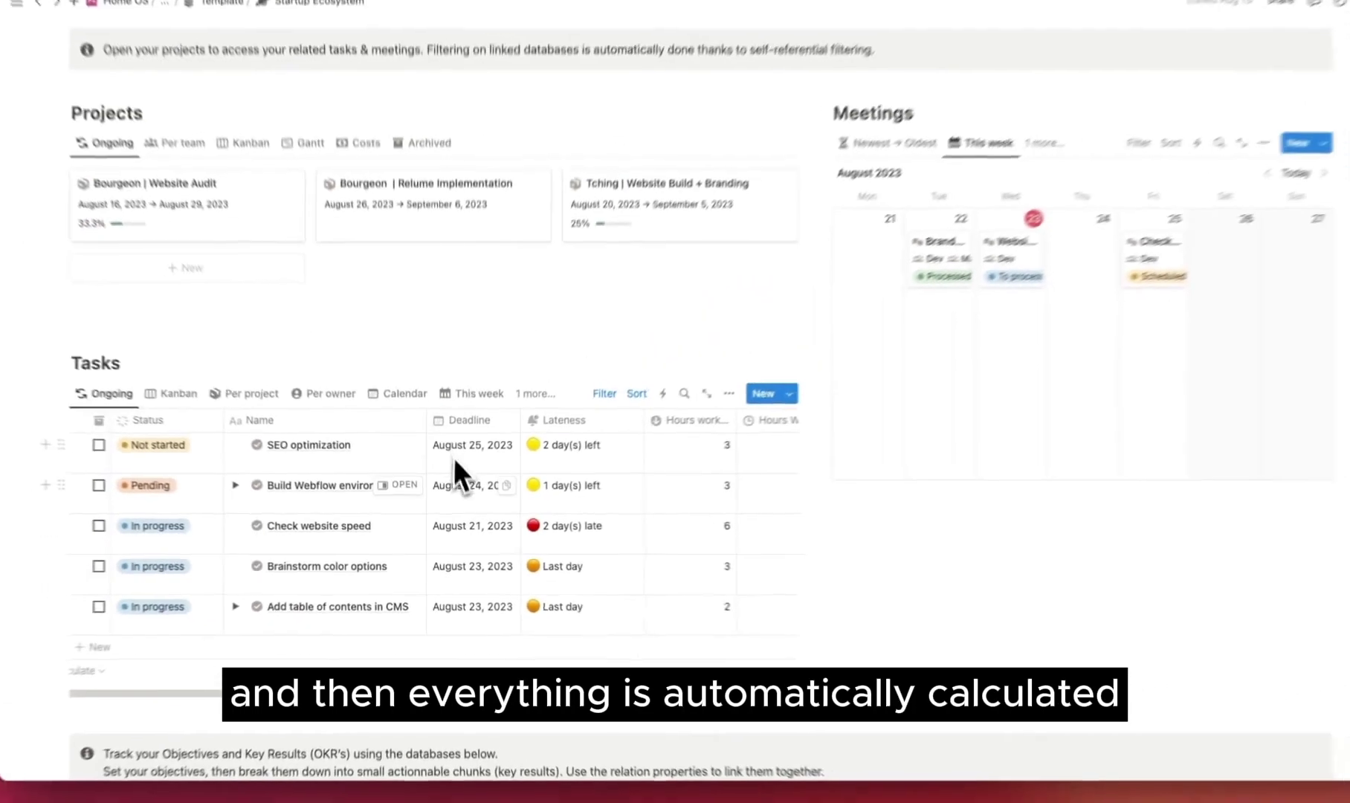
{"action": "scroll", "coordinate": [521, 513], "scroll_direction": "right", "scroll_amount": 5}
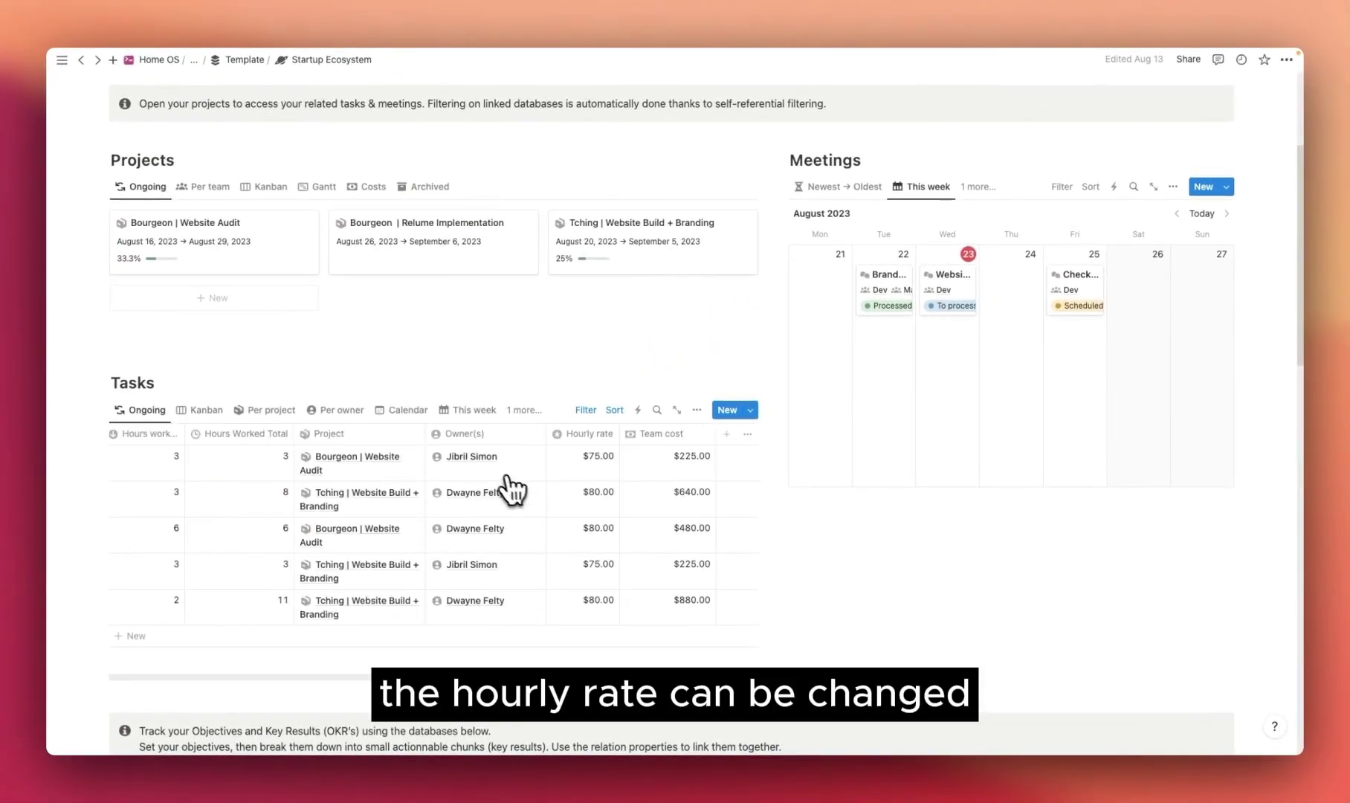
{"action": "left_click", "coordinate": [487, 470]}
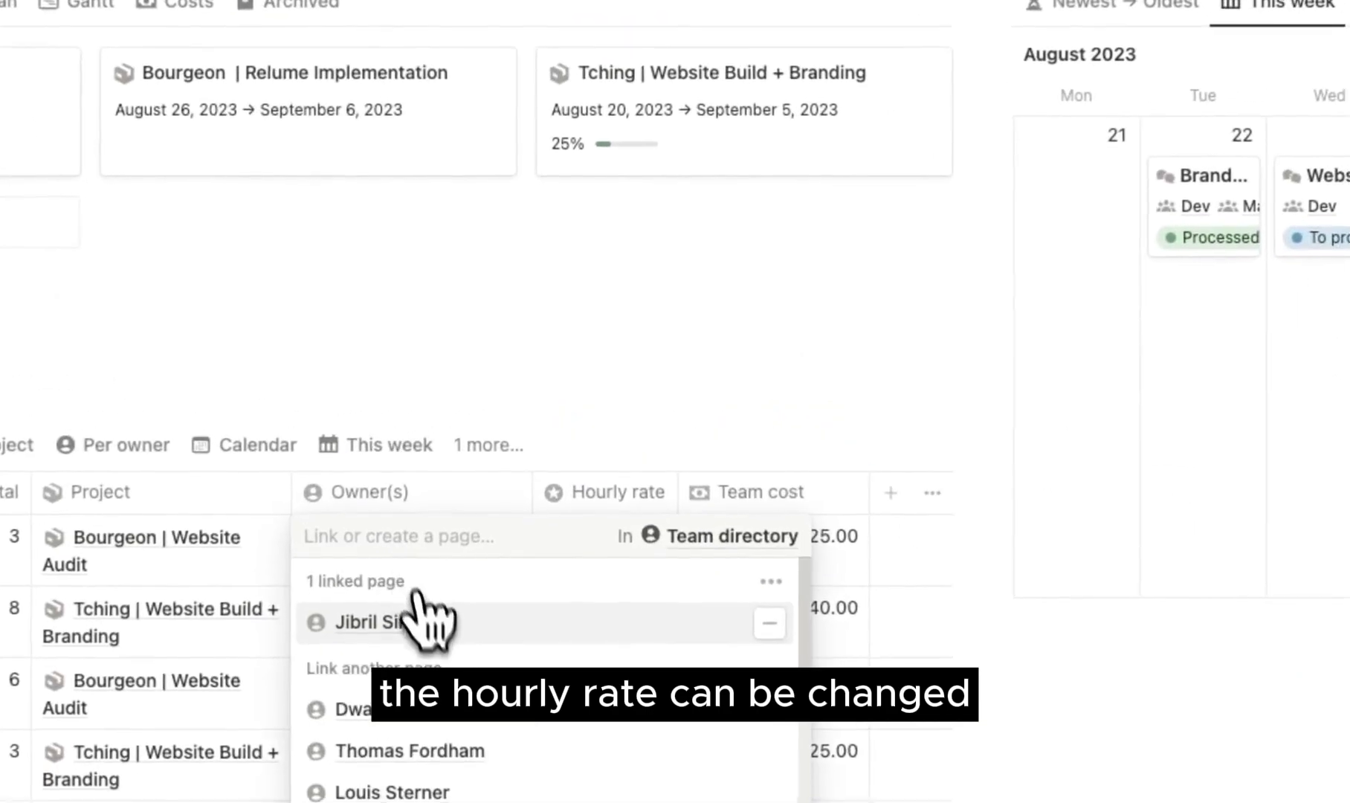
{"action": "left_click", "coordinate": [401, 622]}
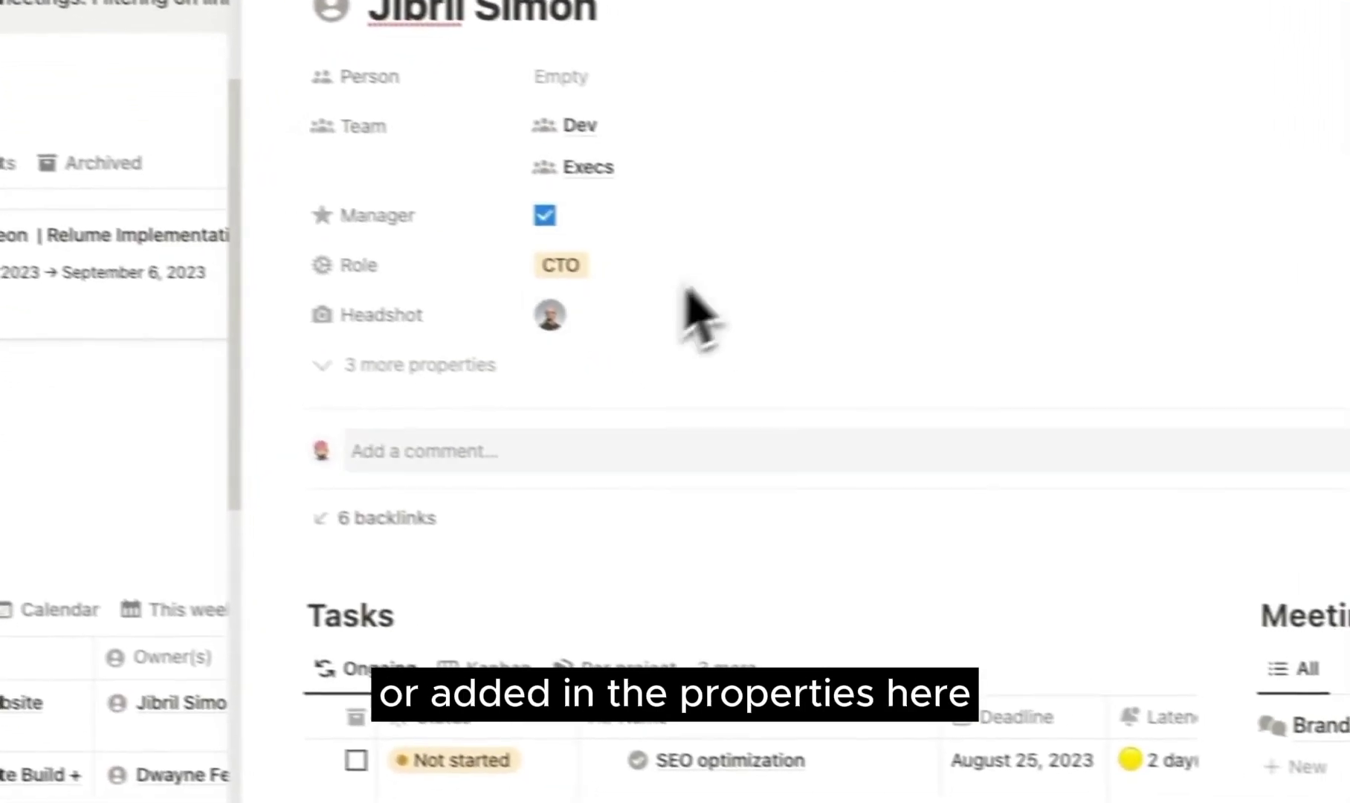
{"action": "left_click", "coordinate": [434, 365]}
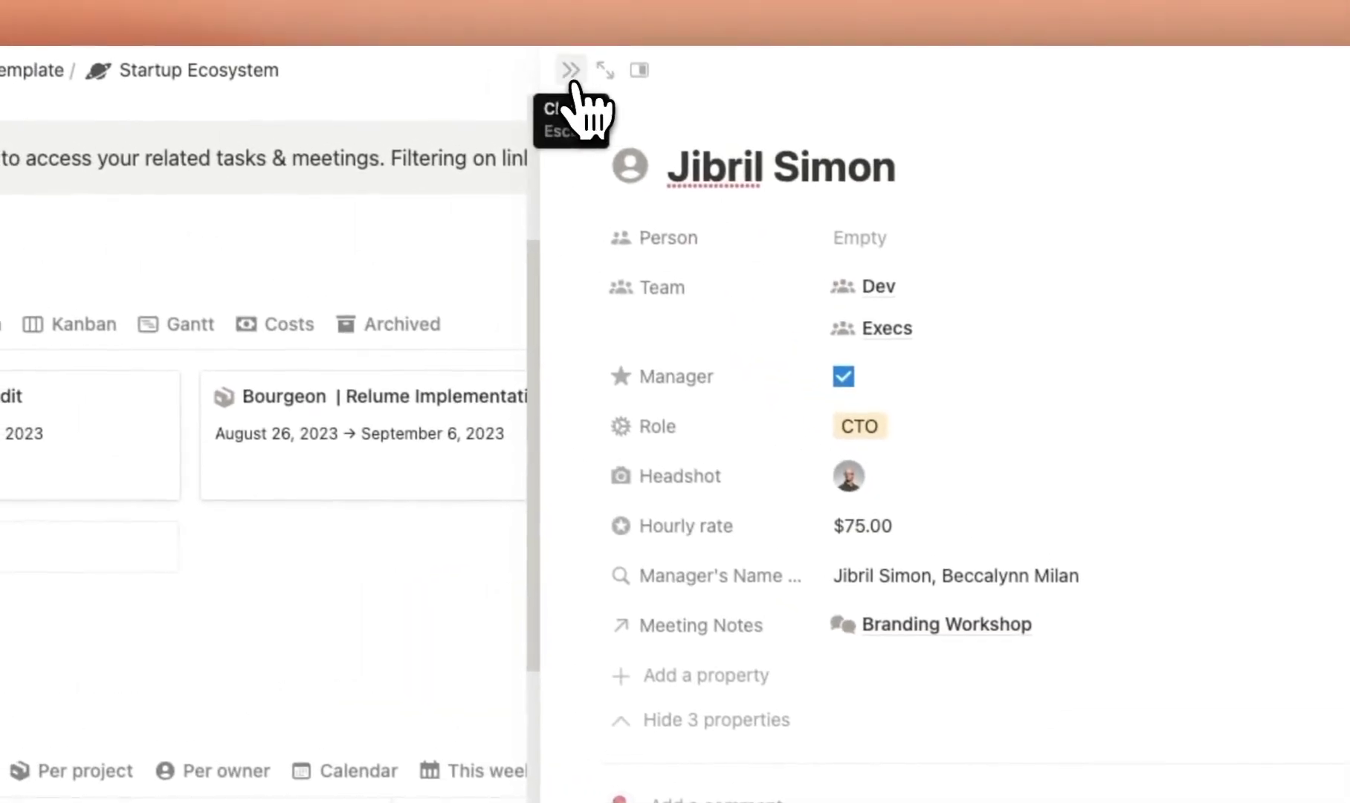
{"action": "left_click", "coordinate": [572, 71]}
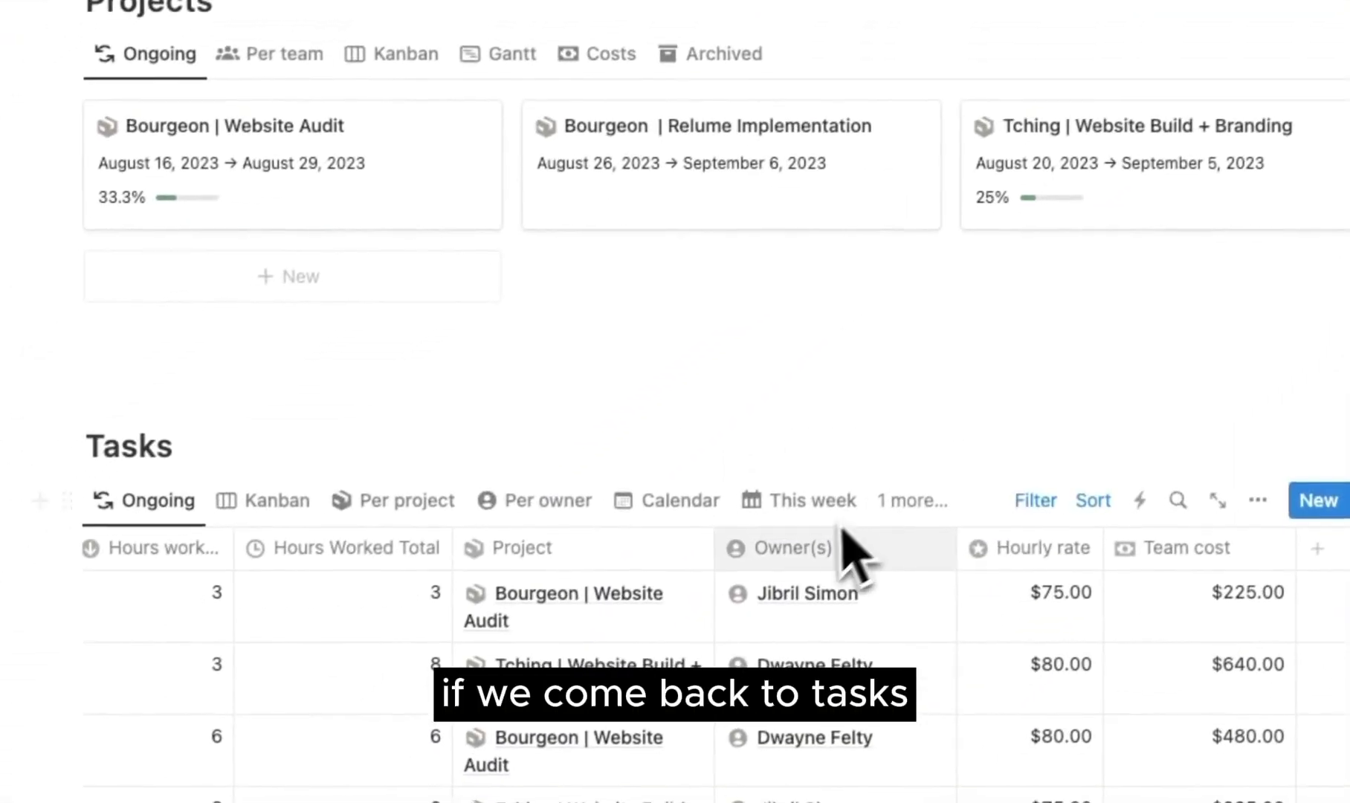
{"action": "left_click", "coordinate": [375, 416]}
{"action": "left_click", "coordinate": [249, 411]}
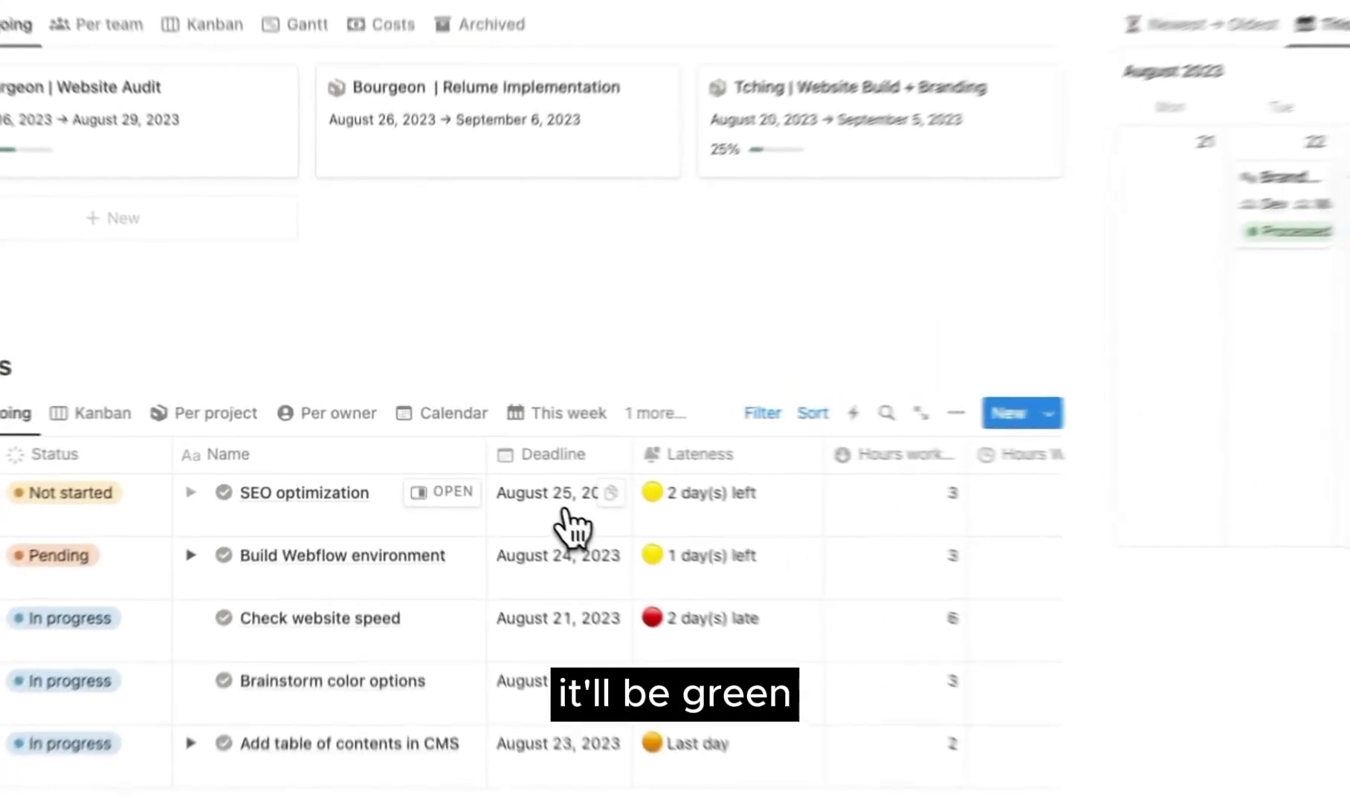
{"action": "left_click", "coordinate": [483, 466]}
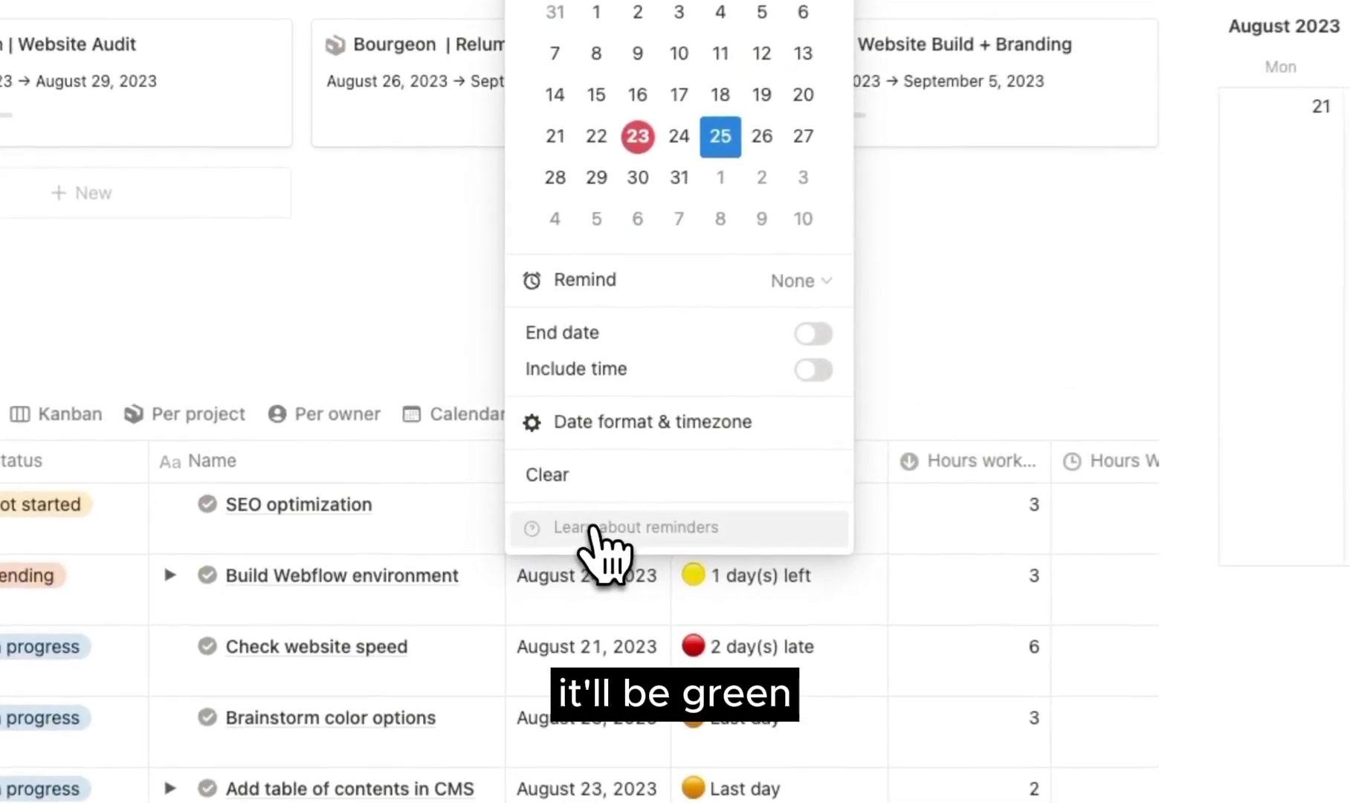
{"action": "key", "text": "Escape"}
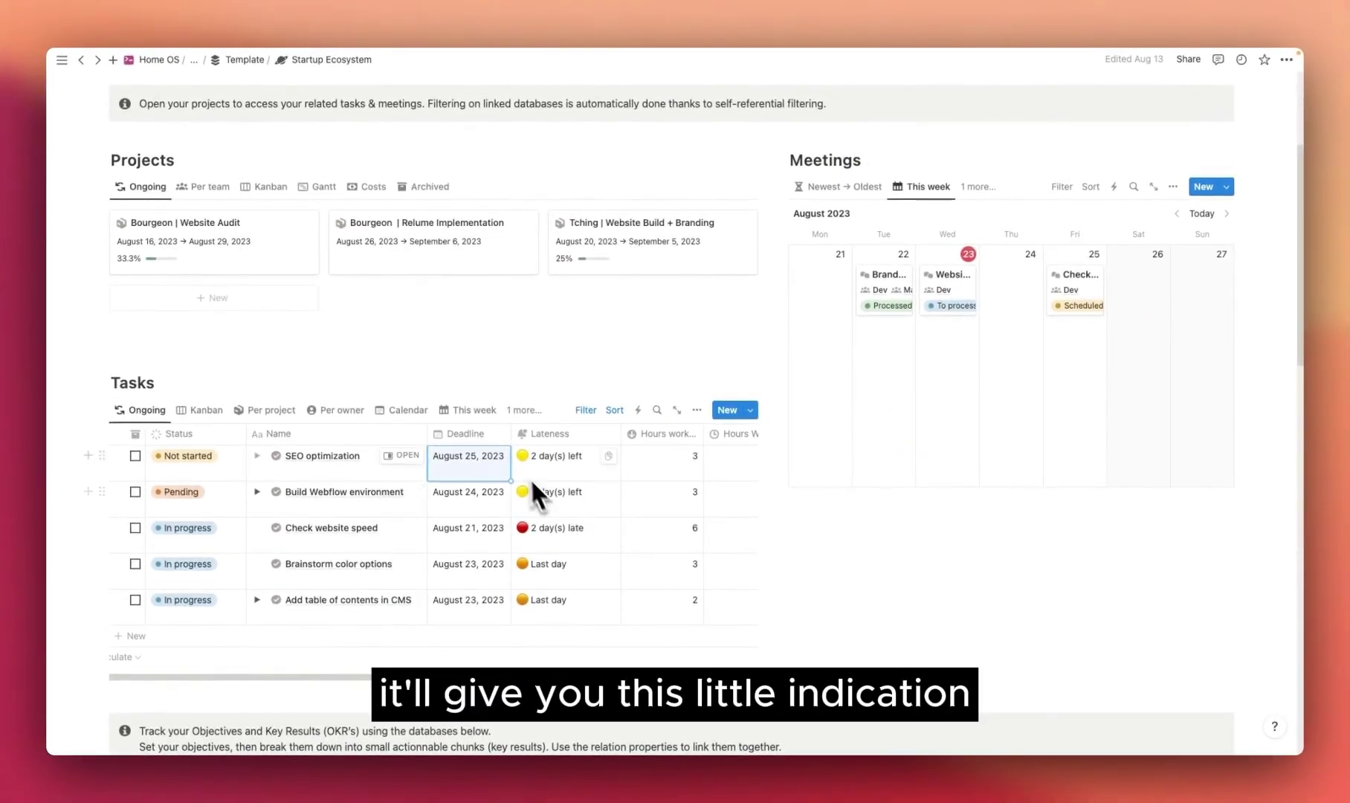
{"action": "left_click", "coordinate": [524, 410]}
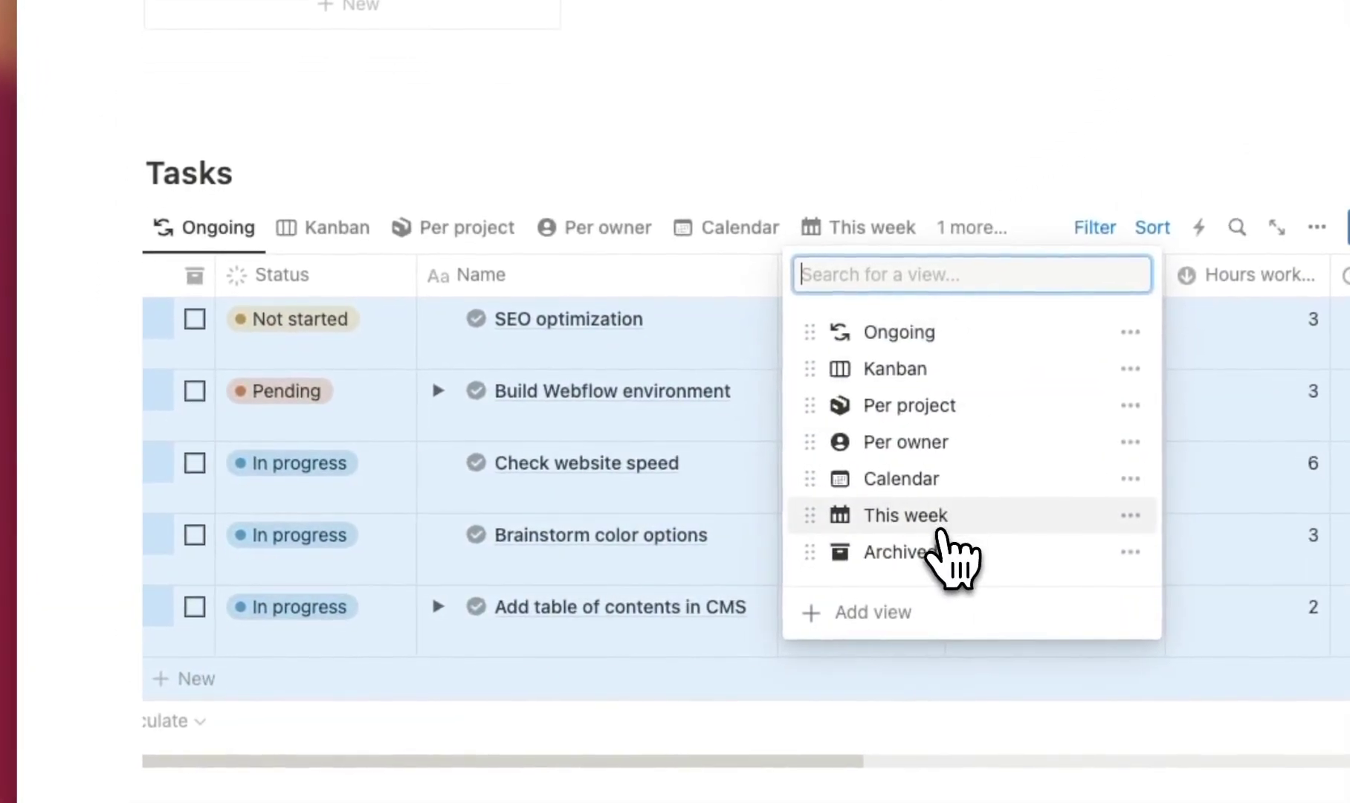
{"action": "left_click", "coordinate": [943, 558]}
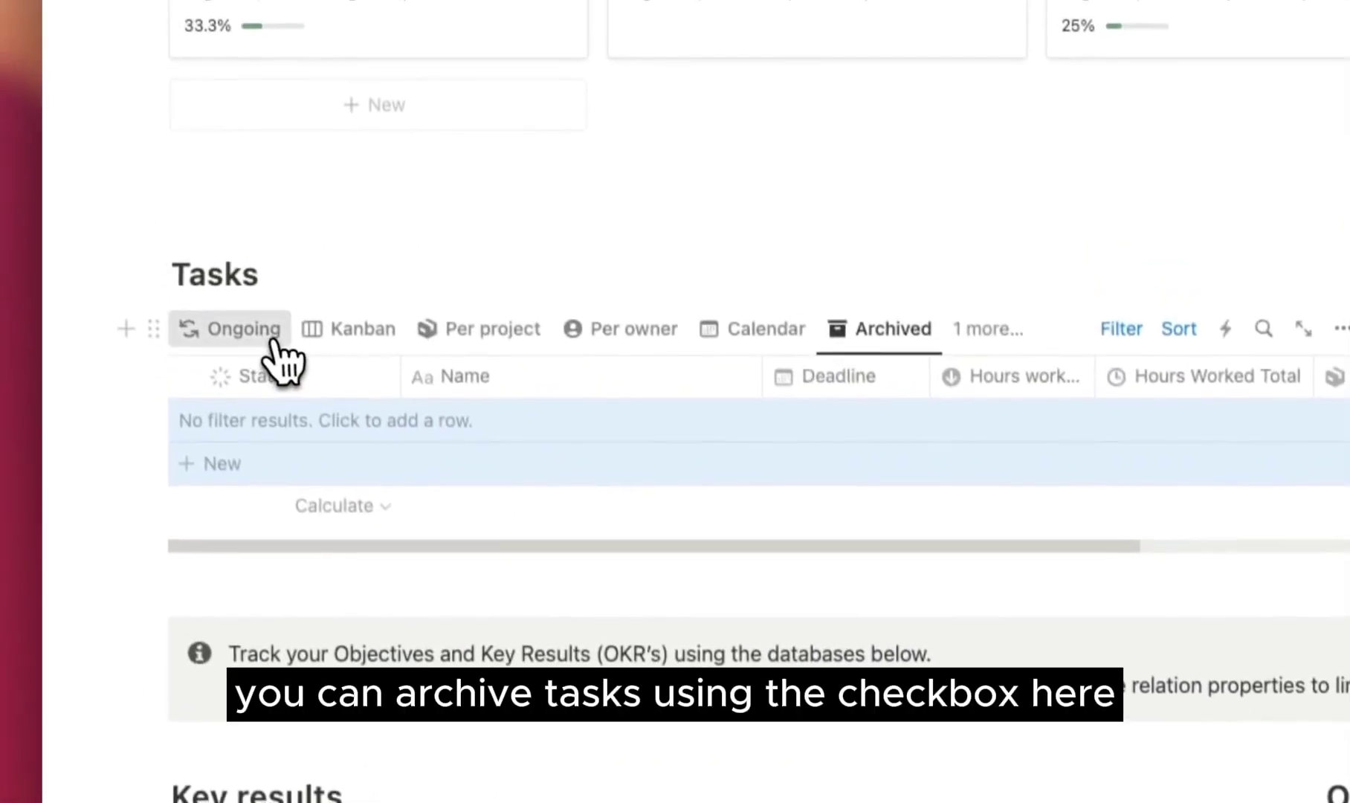
{"action": "left_click", "coordinate": [274, 342]}
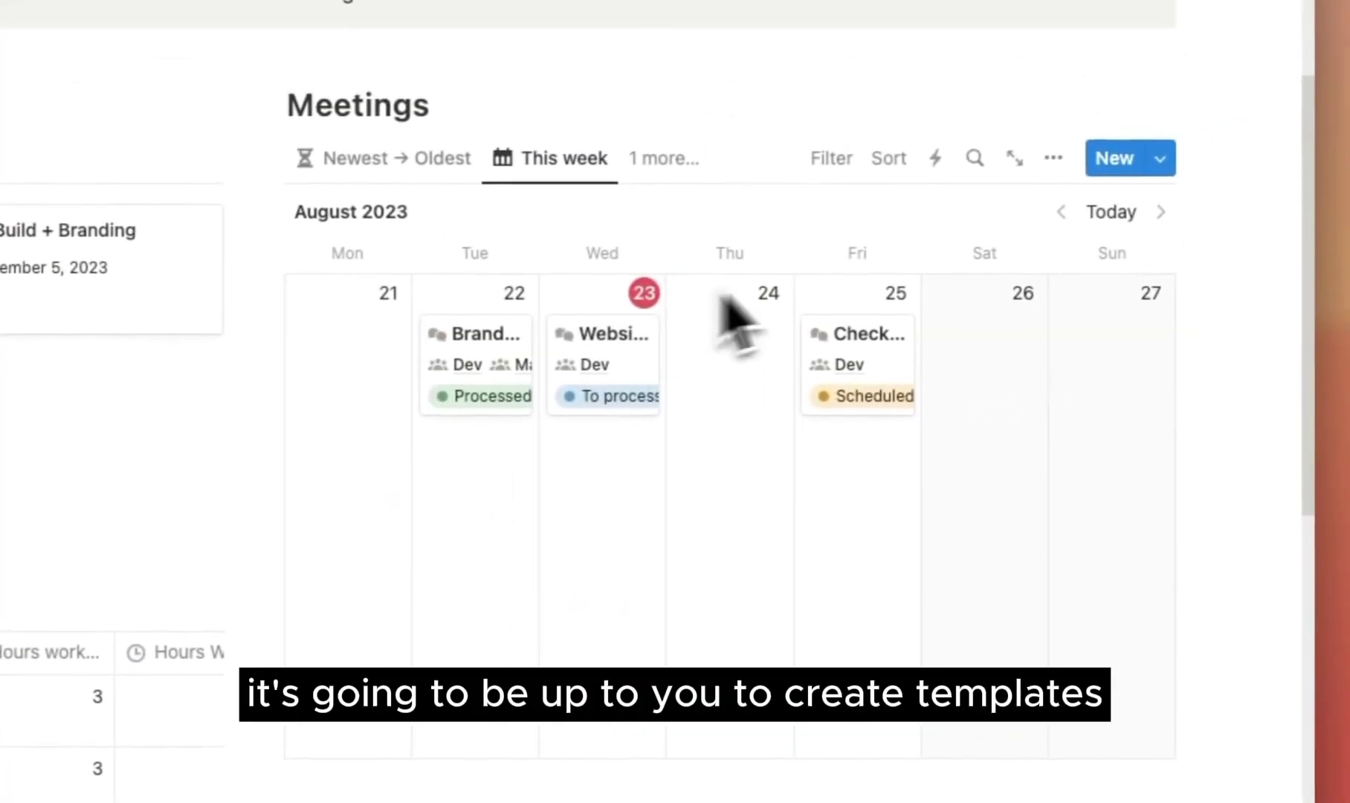
Step: Preview the Meeting Notes templates, then open the Branding Workshop meeting page and scroll through it
{"action": "left_click", "coordinate": [1149, 160]}
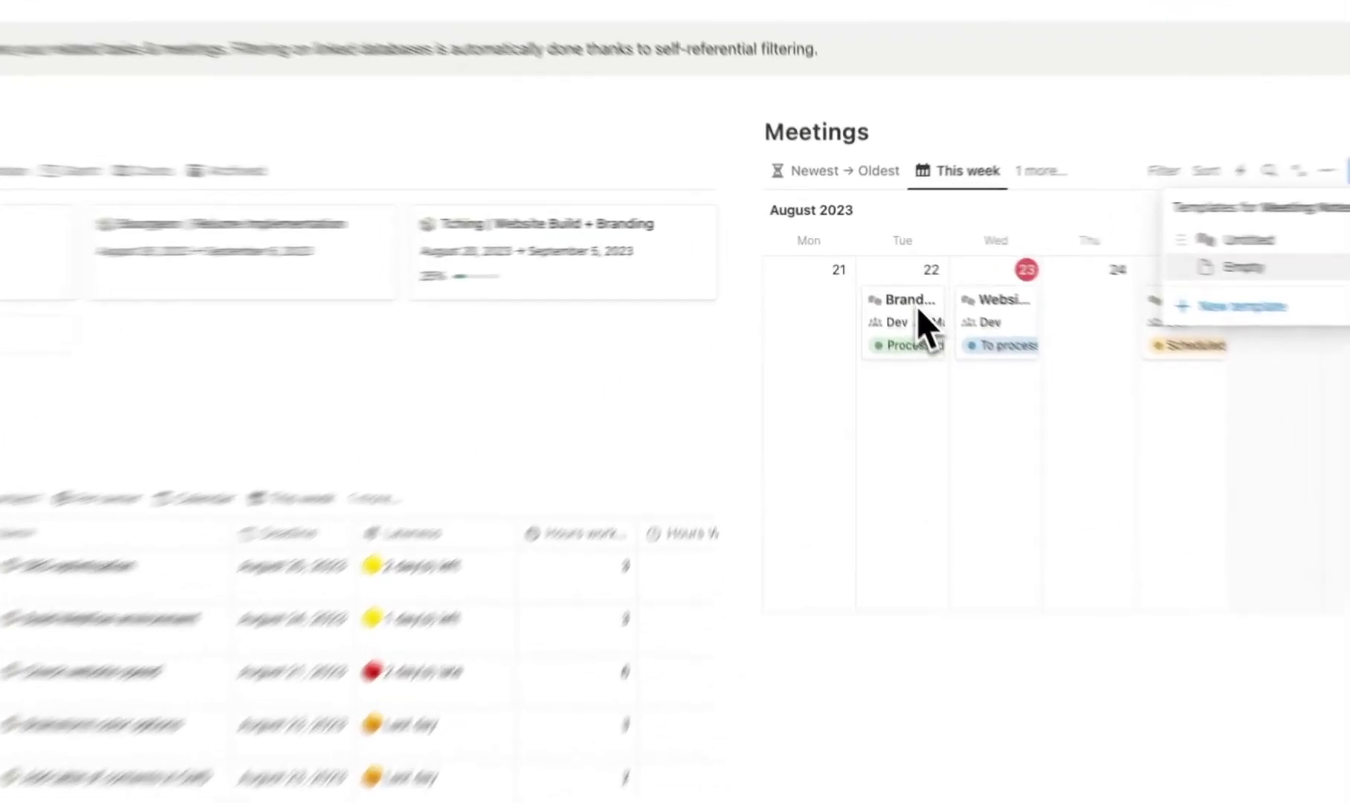
{"action": "left_click", "coordinate": [472, 502]}
{"action": "left_click", "coordinate": [931, 335]}
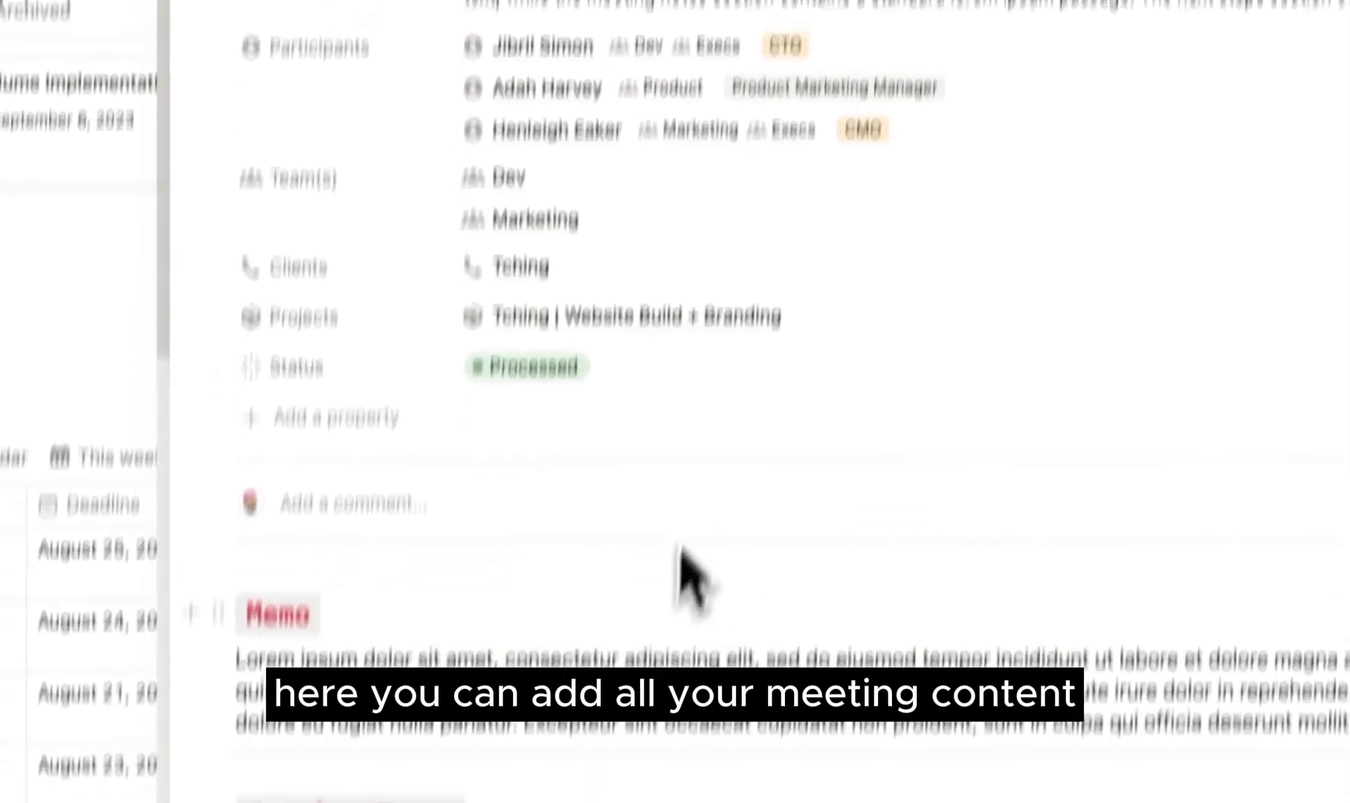
{"action": "scroll", "coordinate": [691, 572], "scroll_direction": "down", "scroll_amount": 5}
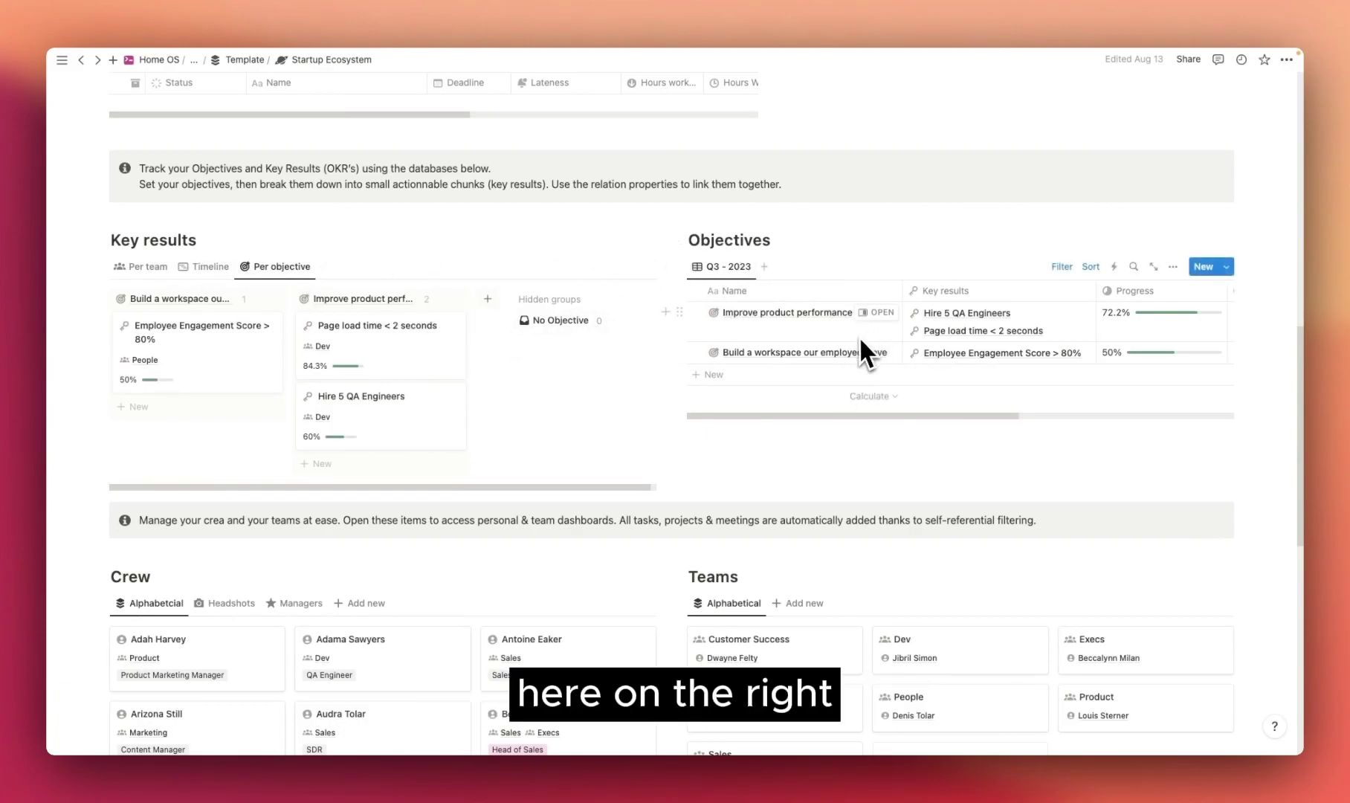
{"action": "scroll", "coordinate": [820, 331], "scroll_direction": "right", "scroll_amount": 10}
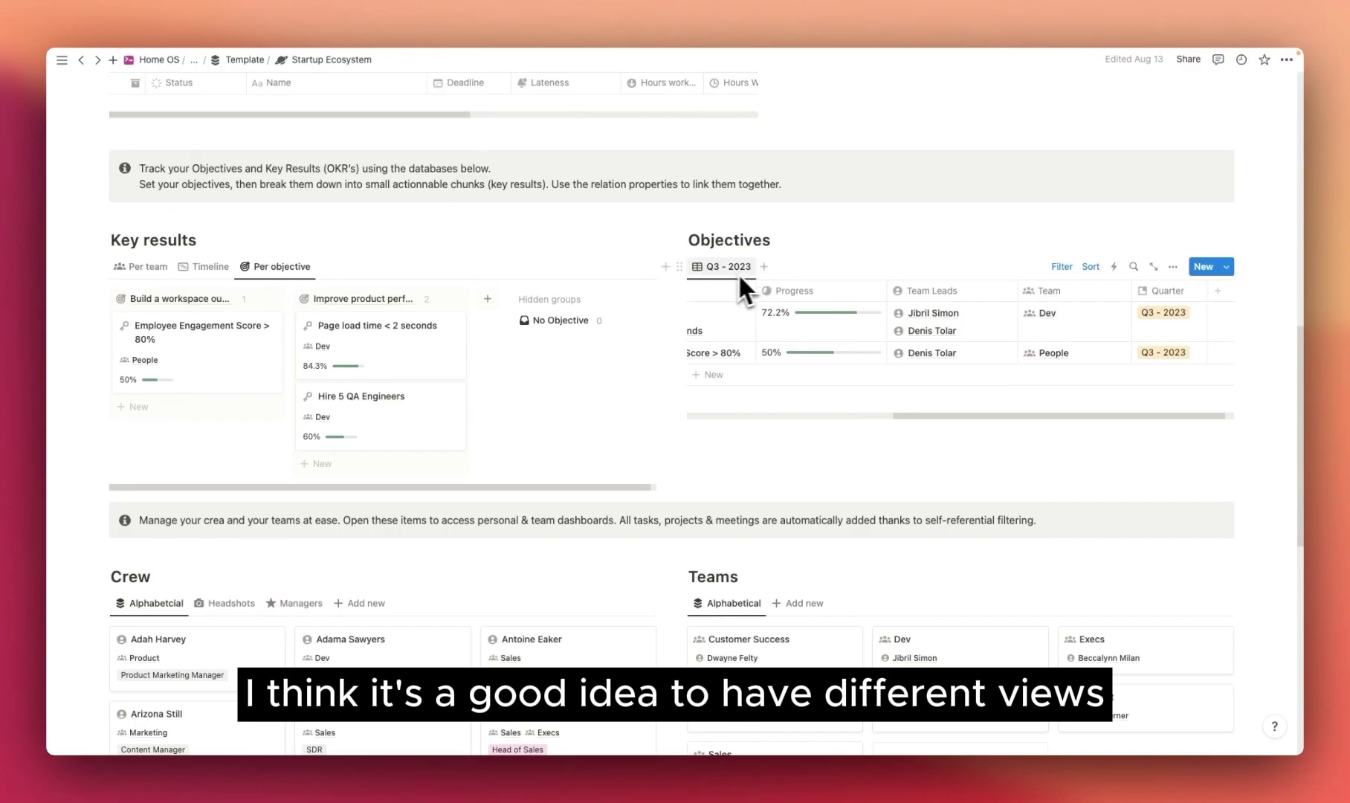
{"action": "scroll", "coordinate": [927, 342], "scroll_direction": "left", "scroll_amount": 2}
{"action": "scroll", "coordinate": [926, 342], "scroll_direction": "left", "scroll_amount": 3}
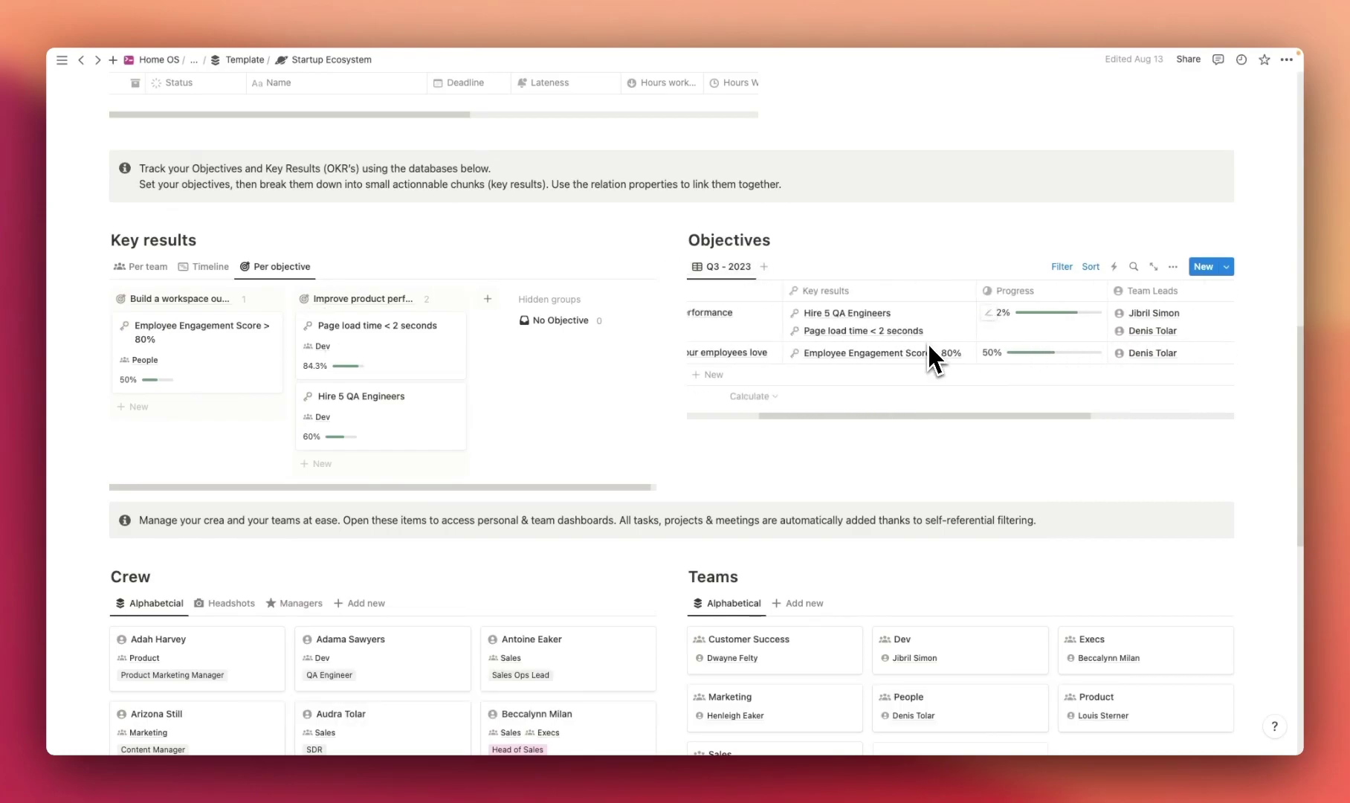
{"action": "scroll", "coordinate": [889, 336], "scroll_direction": "left", "scroll_amount": 2}
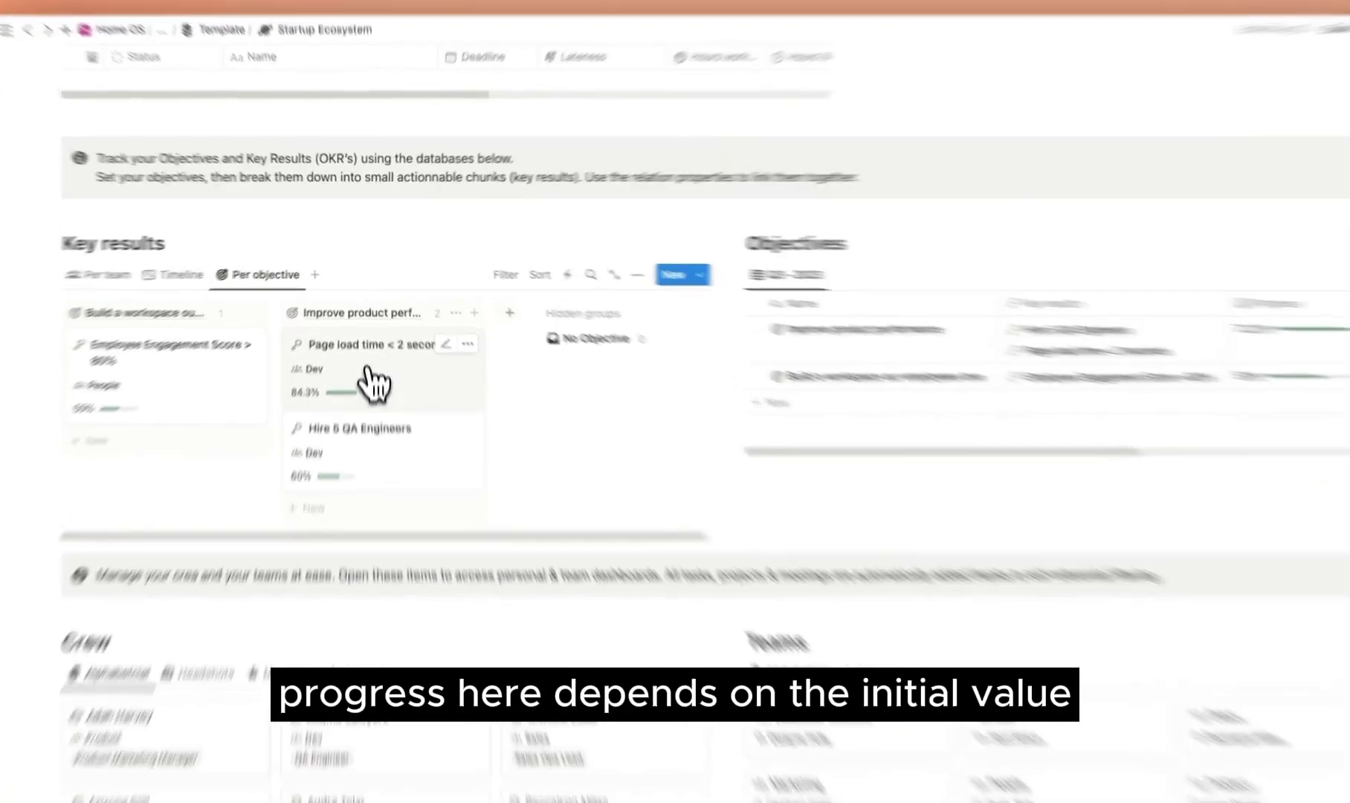
Step: Open and close the Page load time < 2 seconds key result, then switch Key results to Per team
{"action": "left_click", "coordinate": [374, 383]}
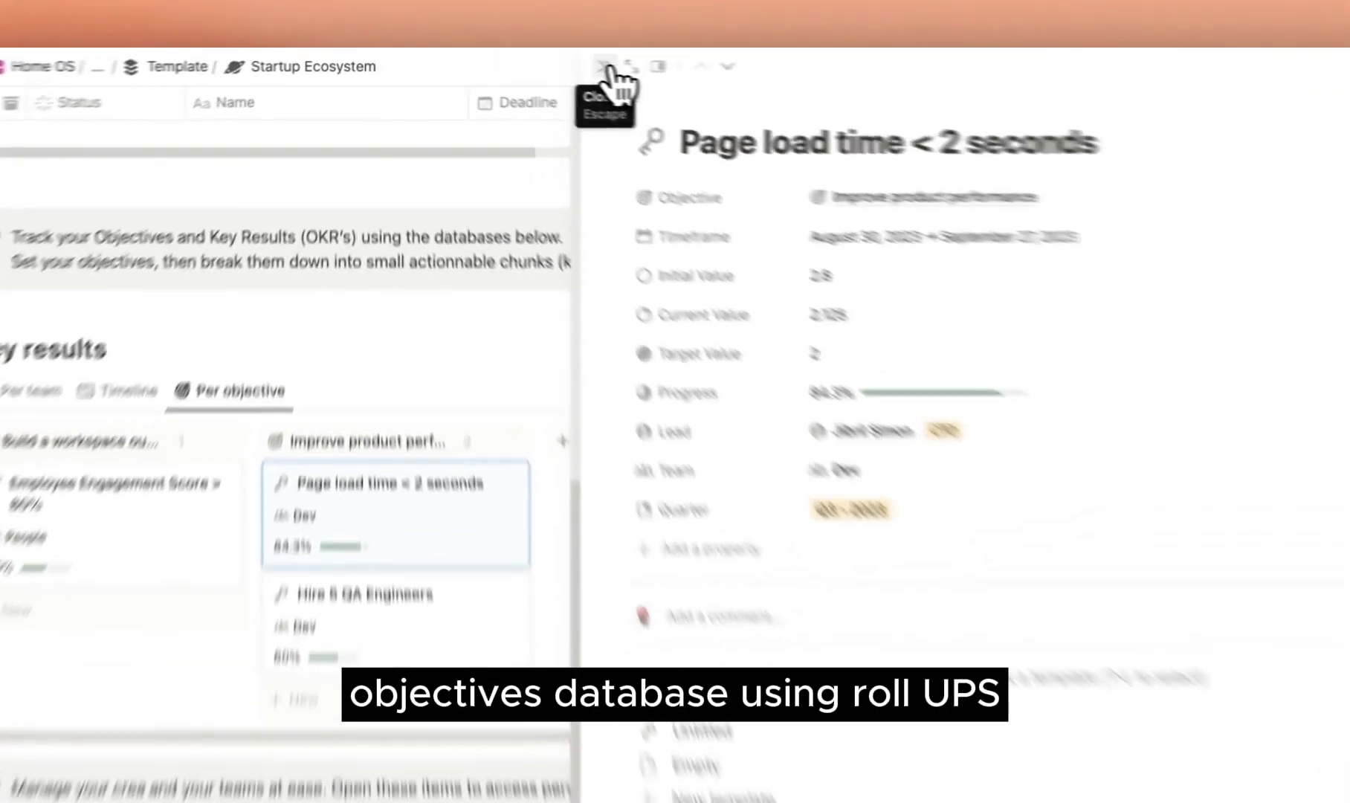
{"action": "left_click", "coordinate": [517, 59]}
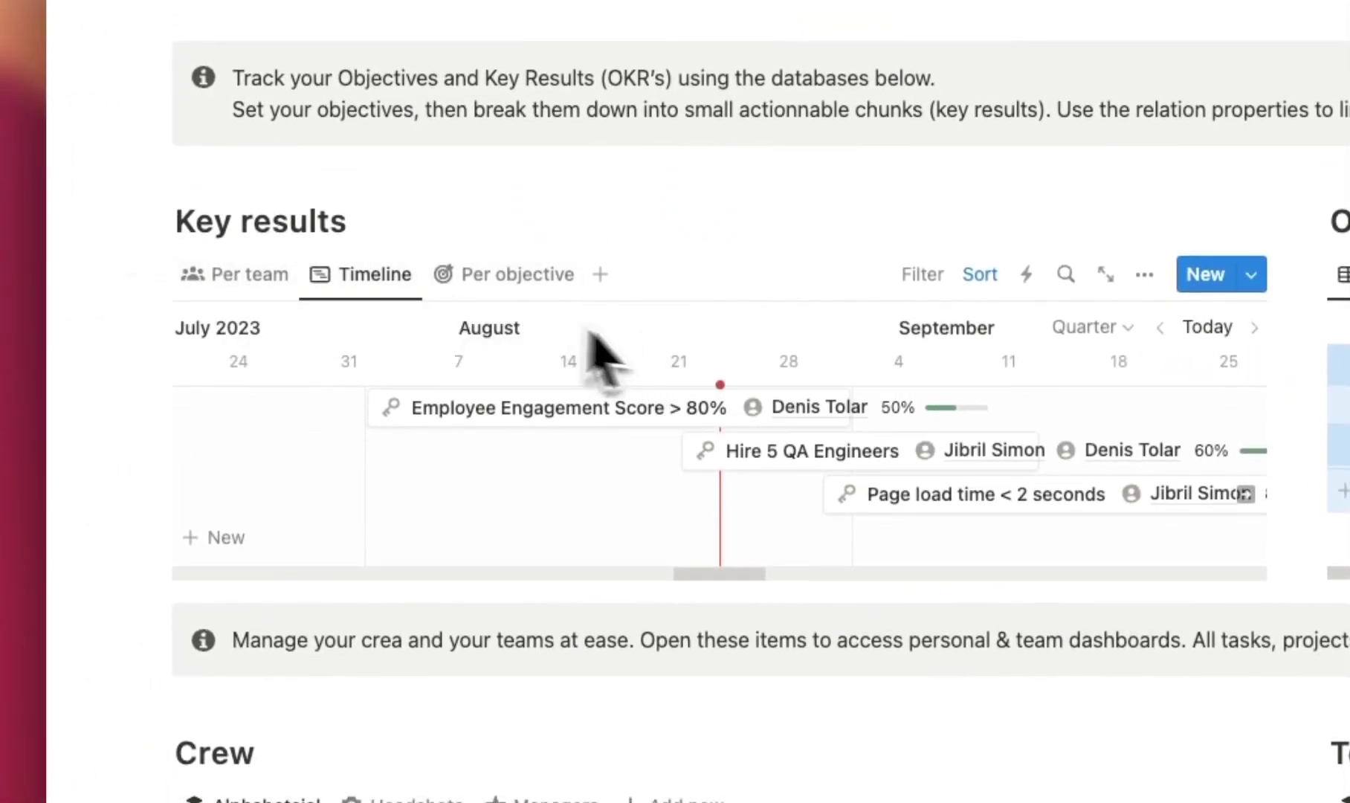
{"action": "scroll", "coordinate": [669, 386], "scroll_direction": "down", "scroll_amount": 3}
{"action": "left_click", "coordinate": [269, 191]}
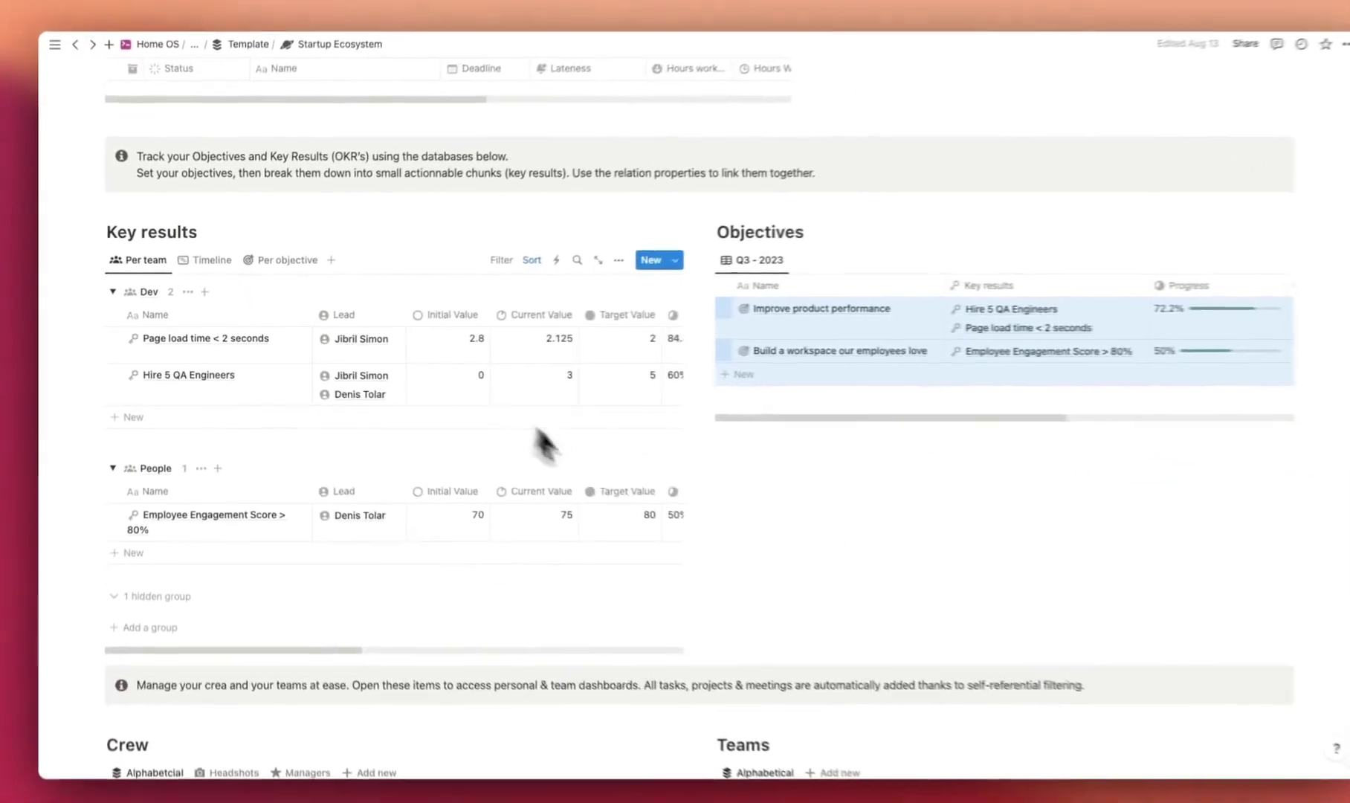
{"action": "scroll", "coordinate": [584, 476], "scroll_direction": "up", "scroll_amount": 5}
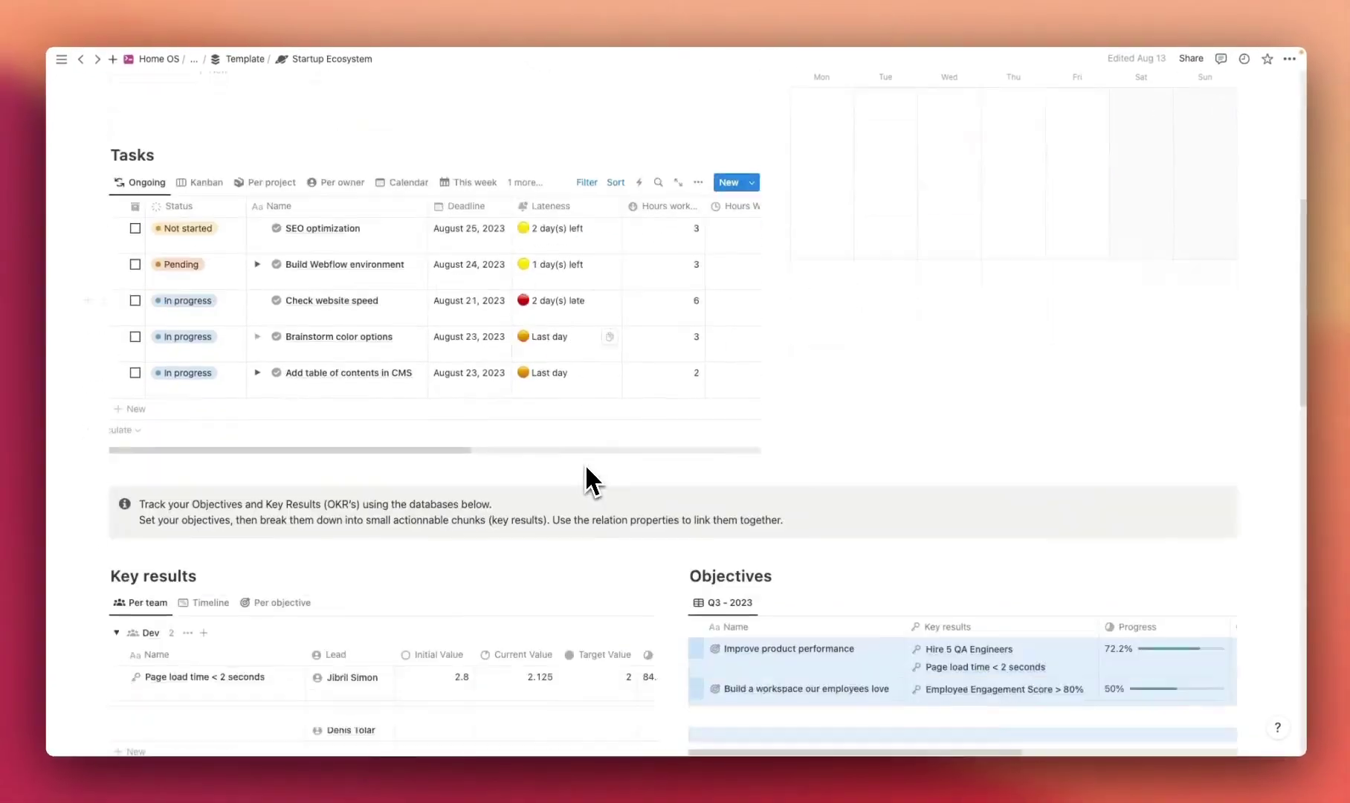
{"action": "scroll", "coordinate": [584, 468], "scroll_direction": "down", "scroll_amount": 10}
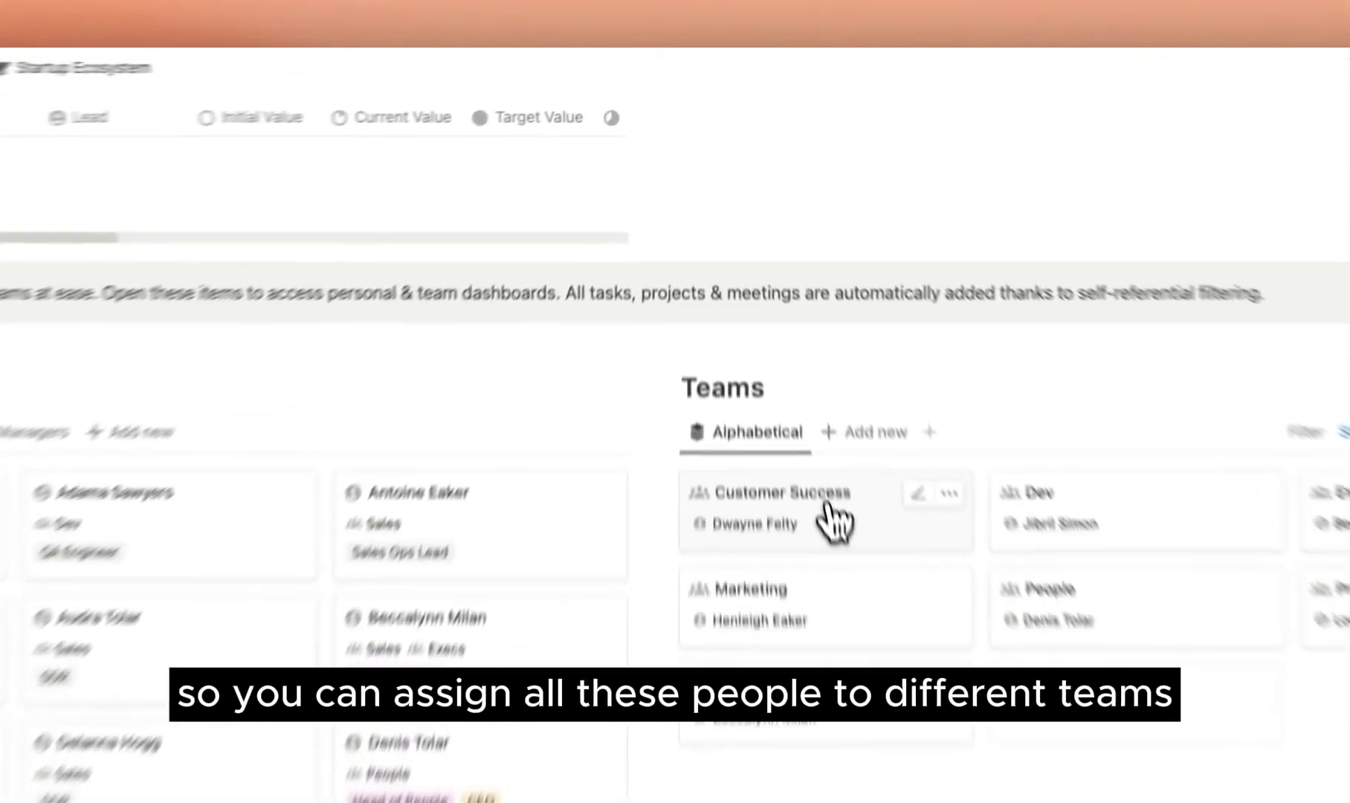
{"action": "left_click", "coordinate": [779, 331]}
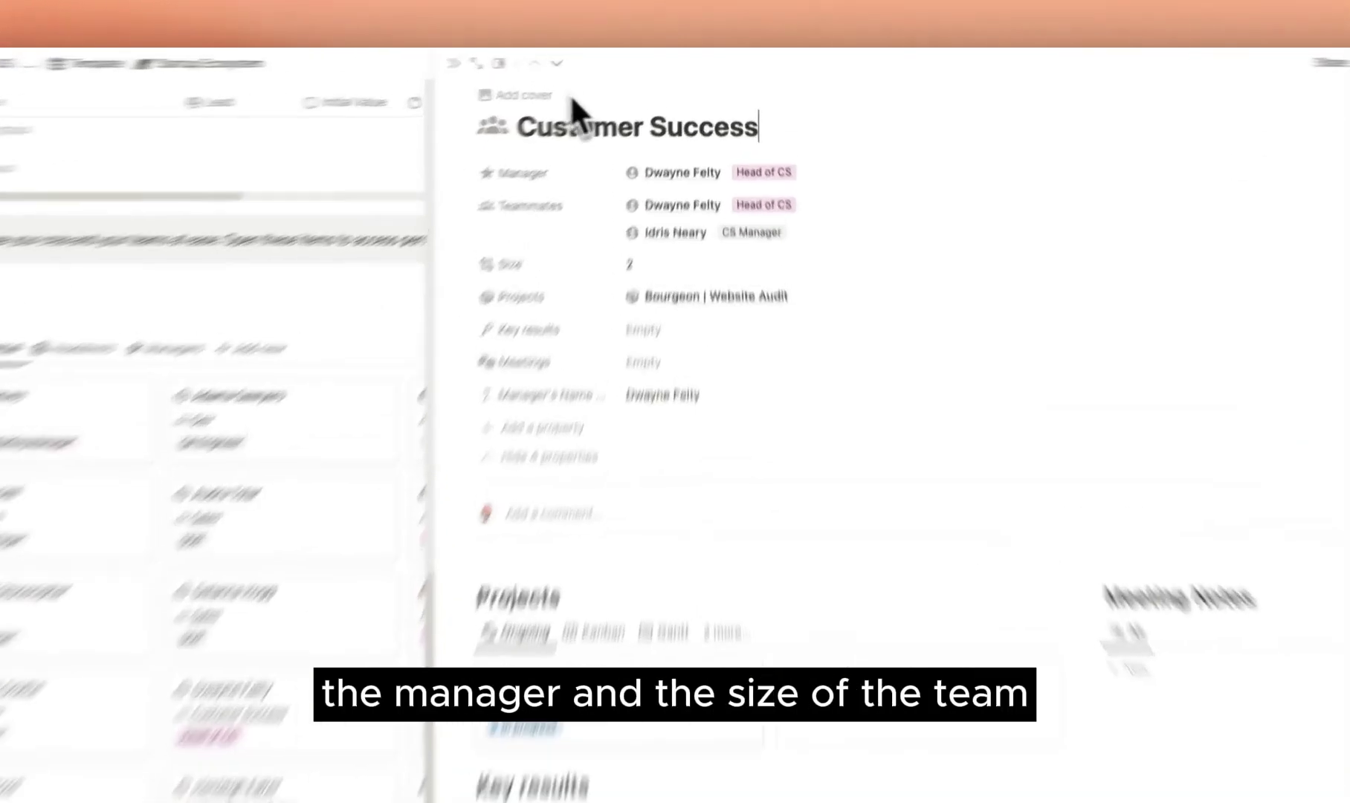
{"action": "left_click", "coordinate": [557, 63]}
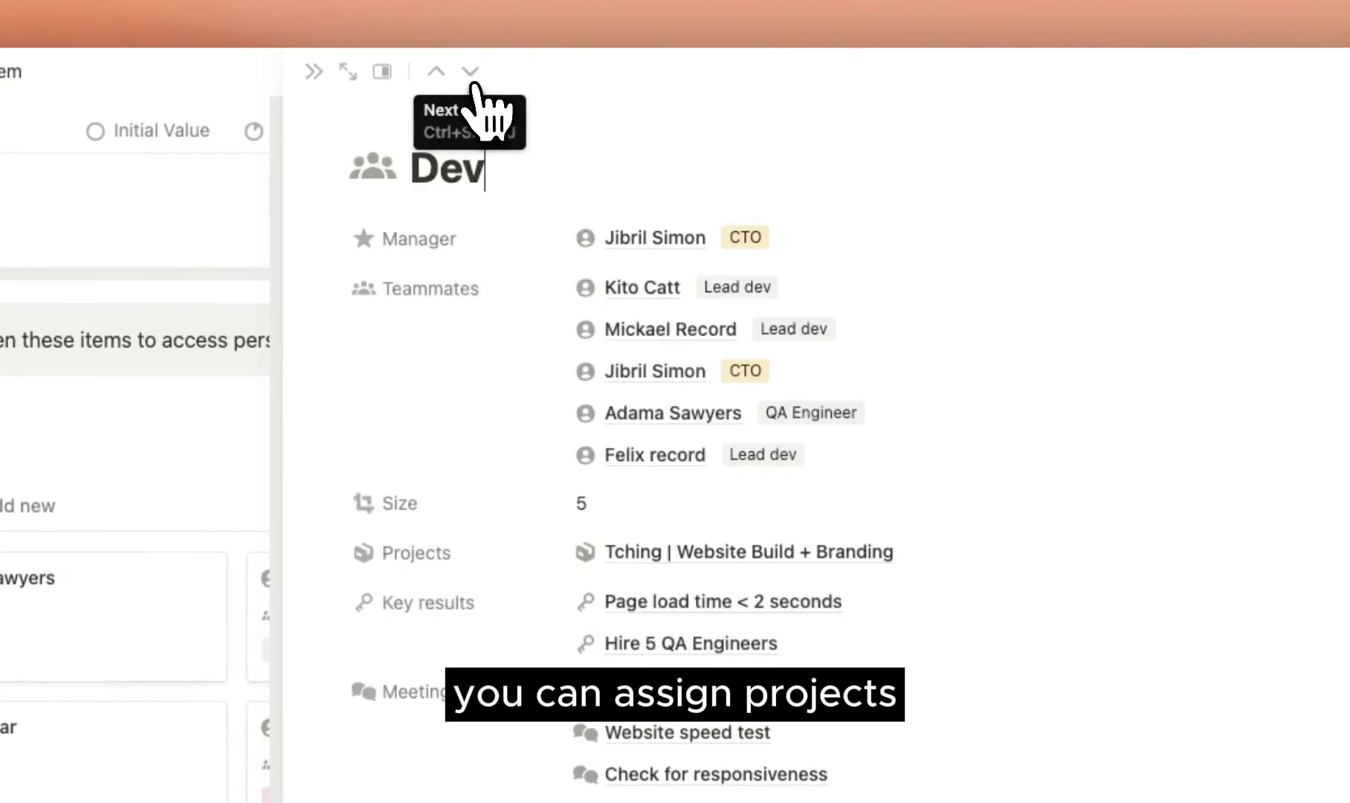
{"action": "left_click", "coordinate": [556, 63]}
{"action": "left_click", "coordinate": [535, 63]}
{"action": "scroll", "coordinate": [807, 521], "scroll_direction": "down", "scroll_amount": 5}
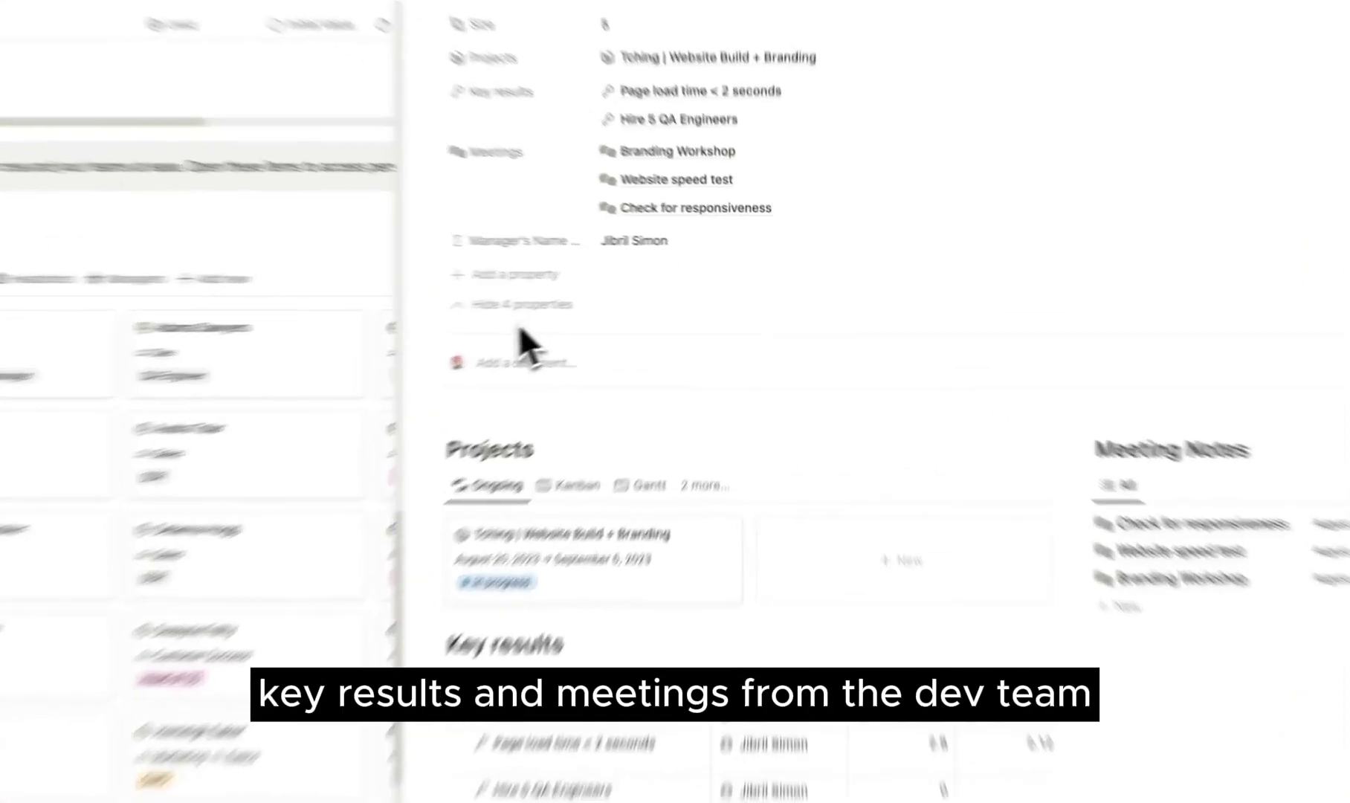
{"action": "left_click", "coordinate": [589, 296]}
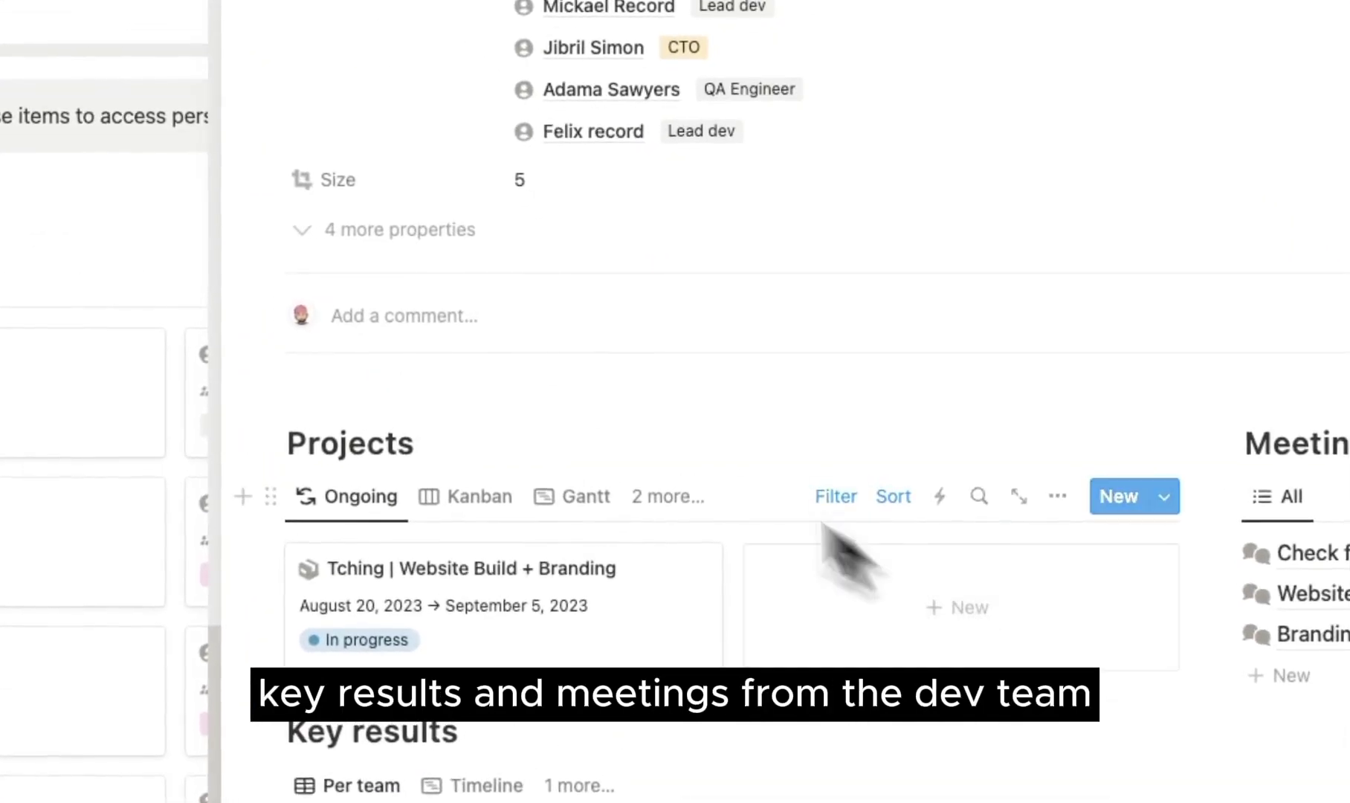
{"action": "key", "text": "Escape"}
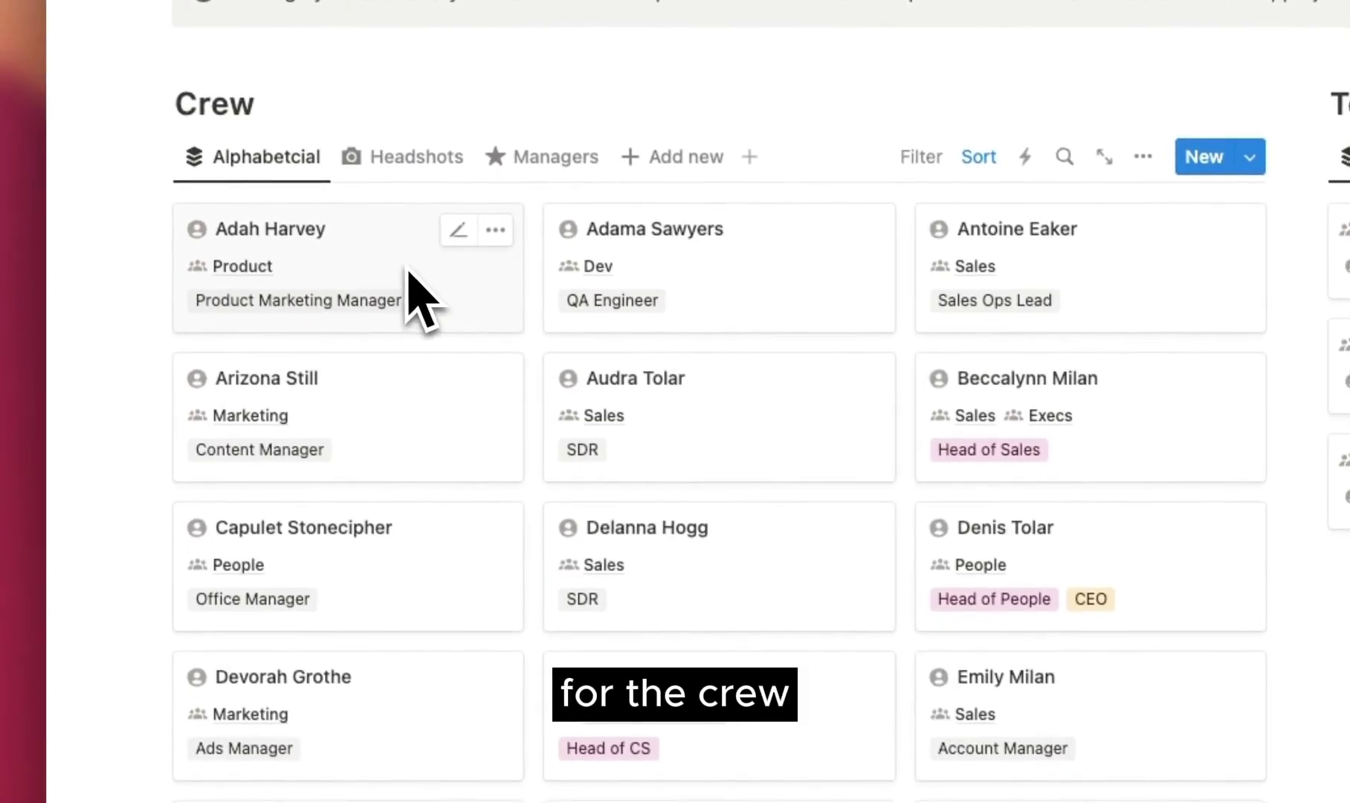
Step: Cycle the Crew views Headshots, Managers and Add new, returning to Alphabetical cards
{"action": "left_click", "coordinate": [394, 158]}
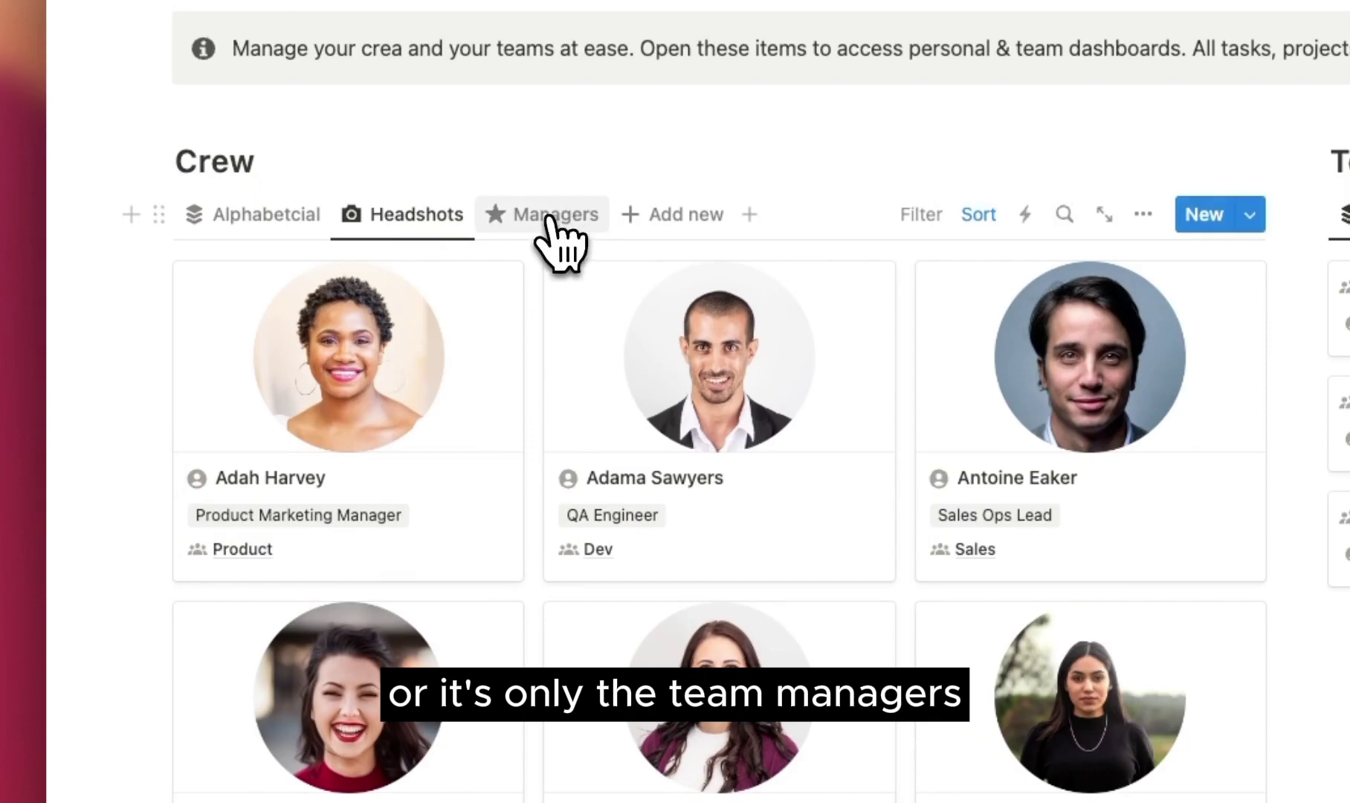
{"action": "left_click", "coordinate": [552, 217]}
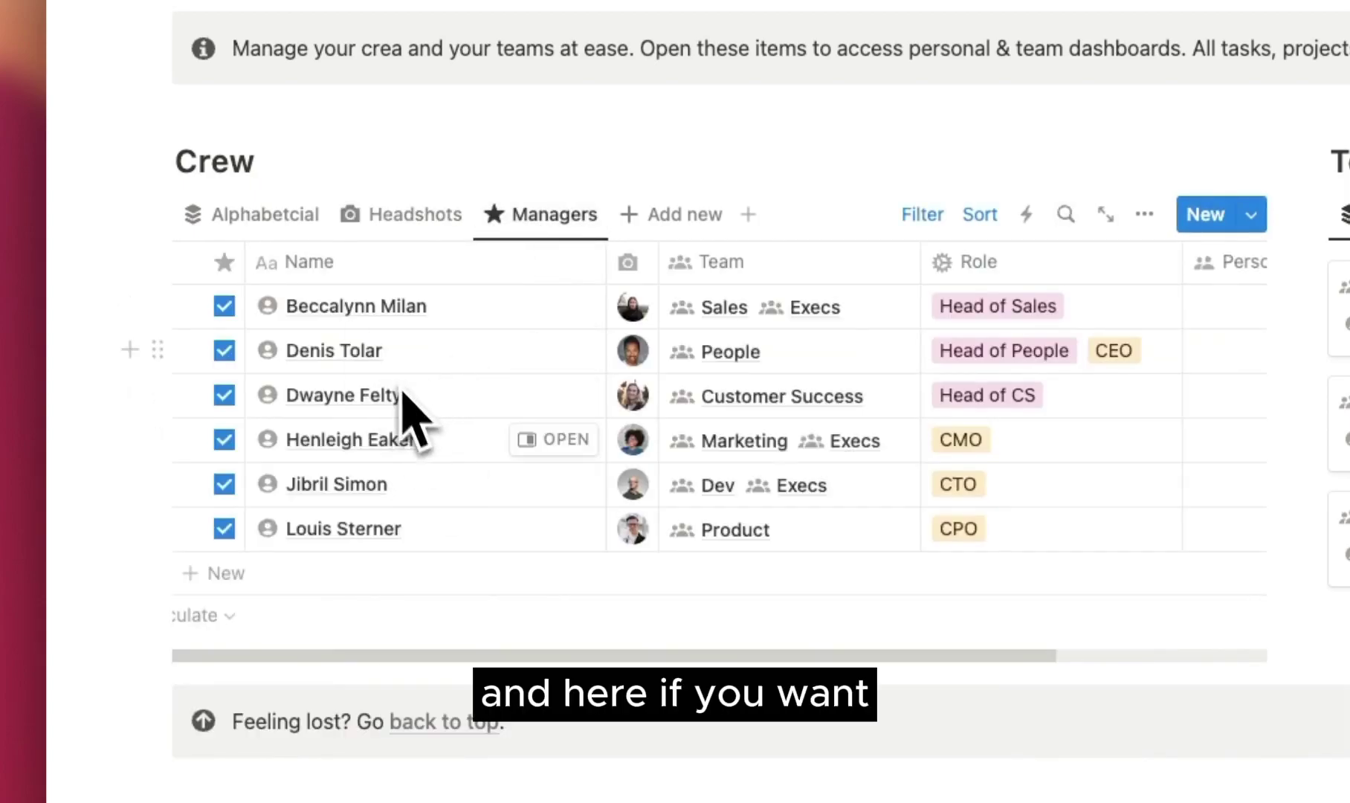
{"action": "left_click", "coordinate": [673, 223]}
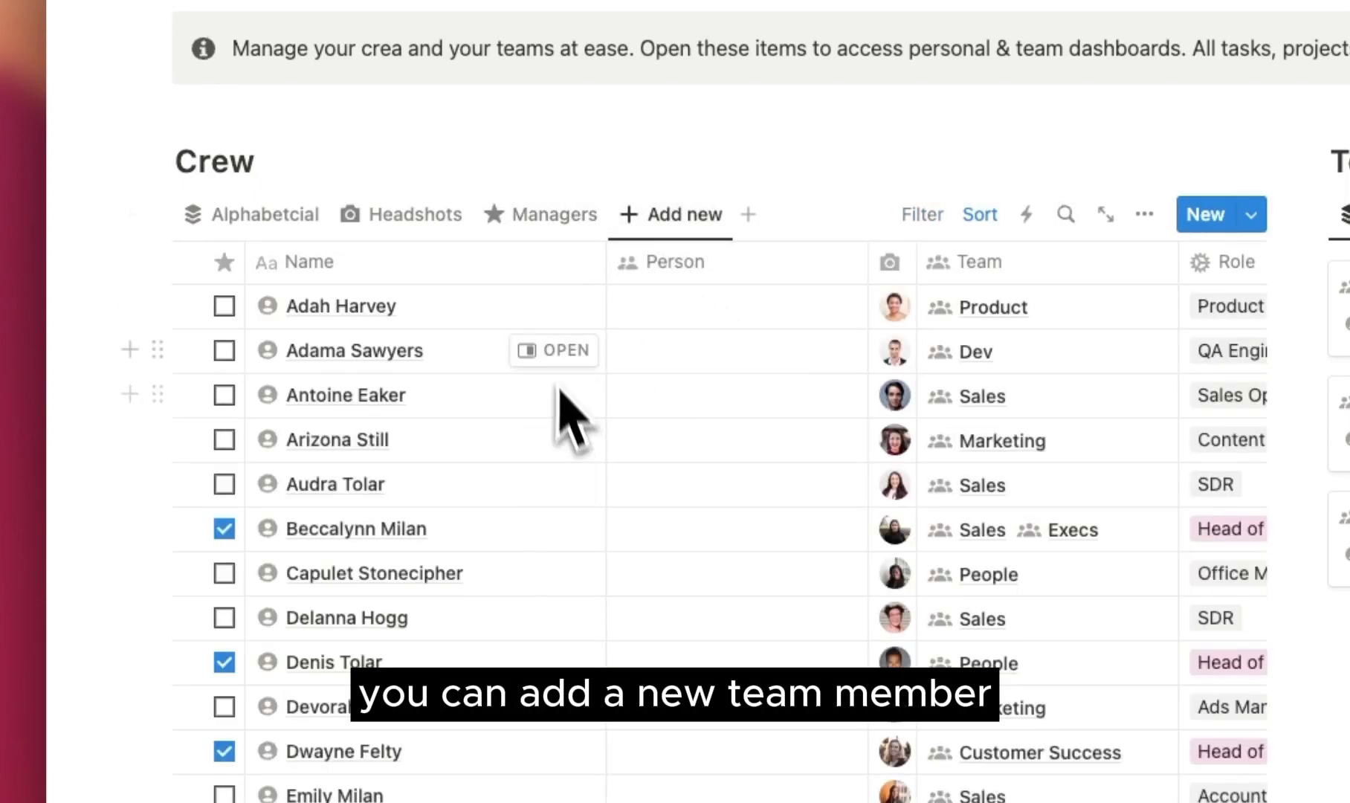
{"action": "left_click", "coordinate": [297, 215]}
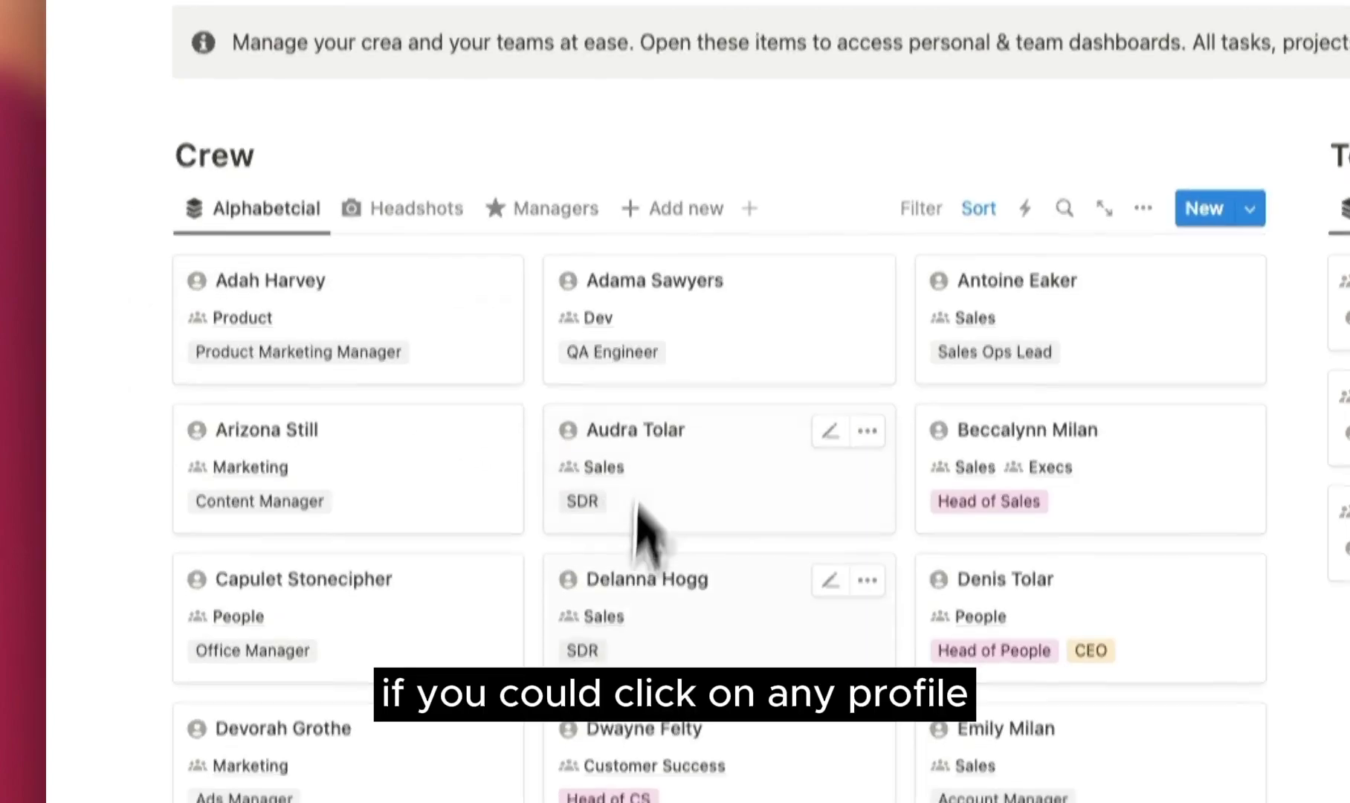
Step: Open the CTO's crew card in side peek to see their tasks and meetings
{"action": "scroll", "coordinate": [647, 528], "scroll_direction": "down", "scroll_amount": 5}
{"action": "left_click", "coordinate": [390, 569]}
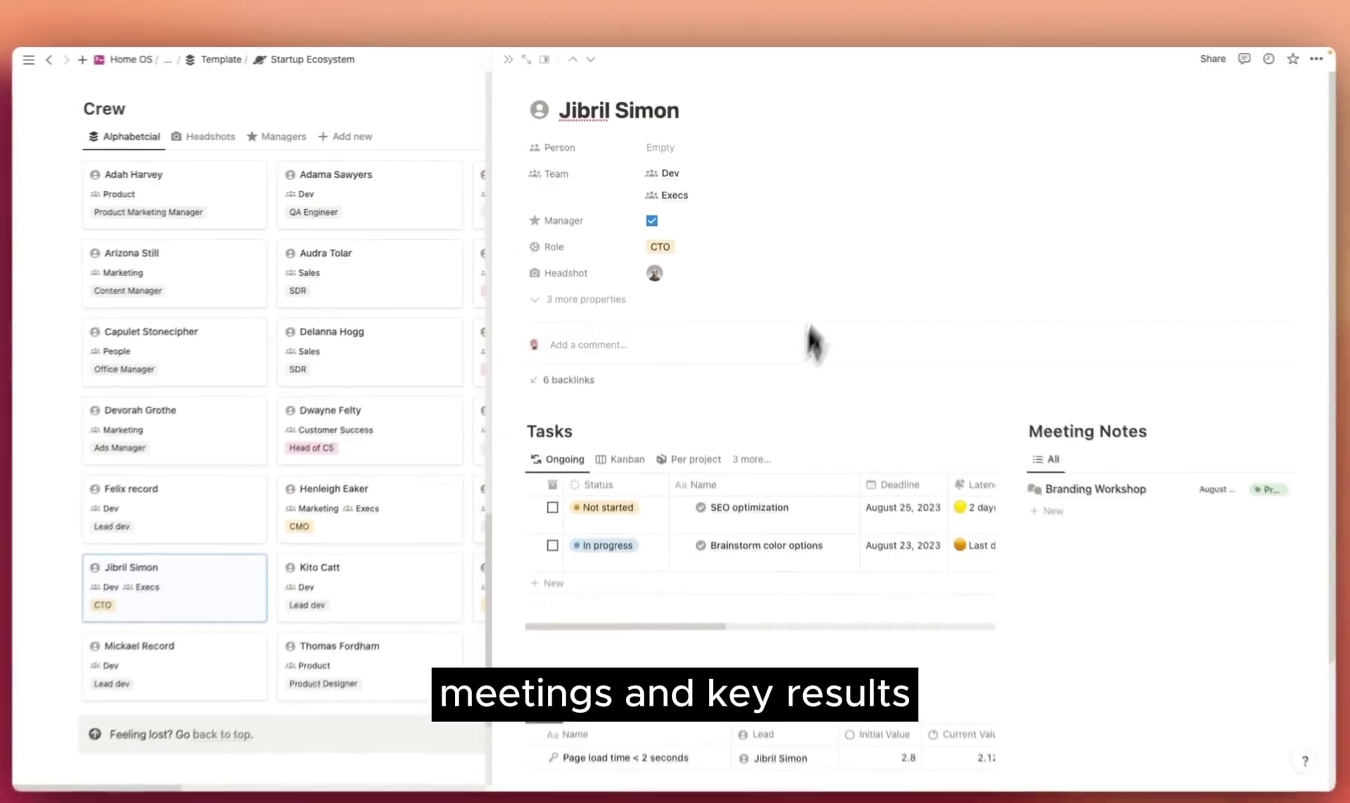
{"action": "scroll", "coordinate": [866, 506], "scroll_direction": "down", "scroll_amount": 3}
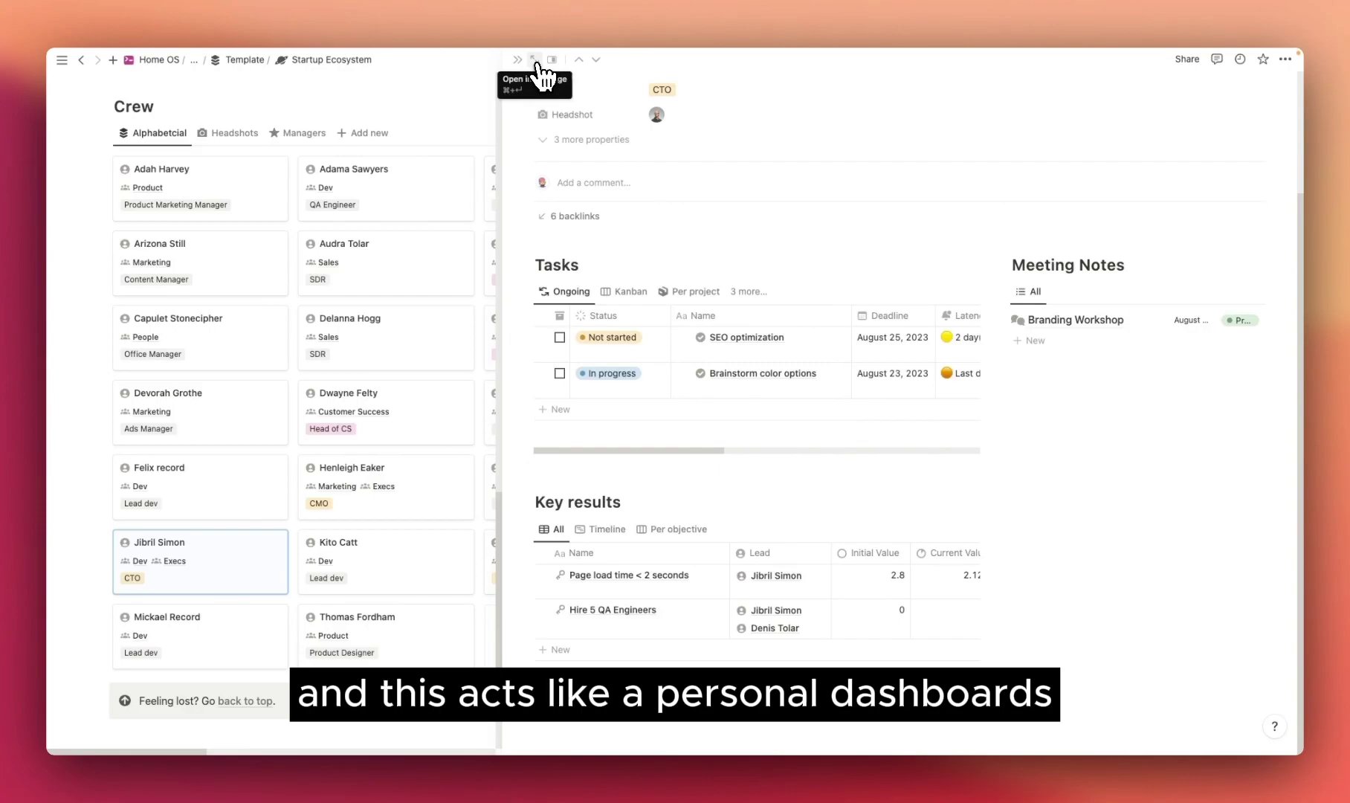
Step: Open the CTO's profile as a full page, star it into Favorites, and scroll through it
{"action": "left_click", "coordinate": [534, 59]}
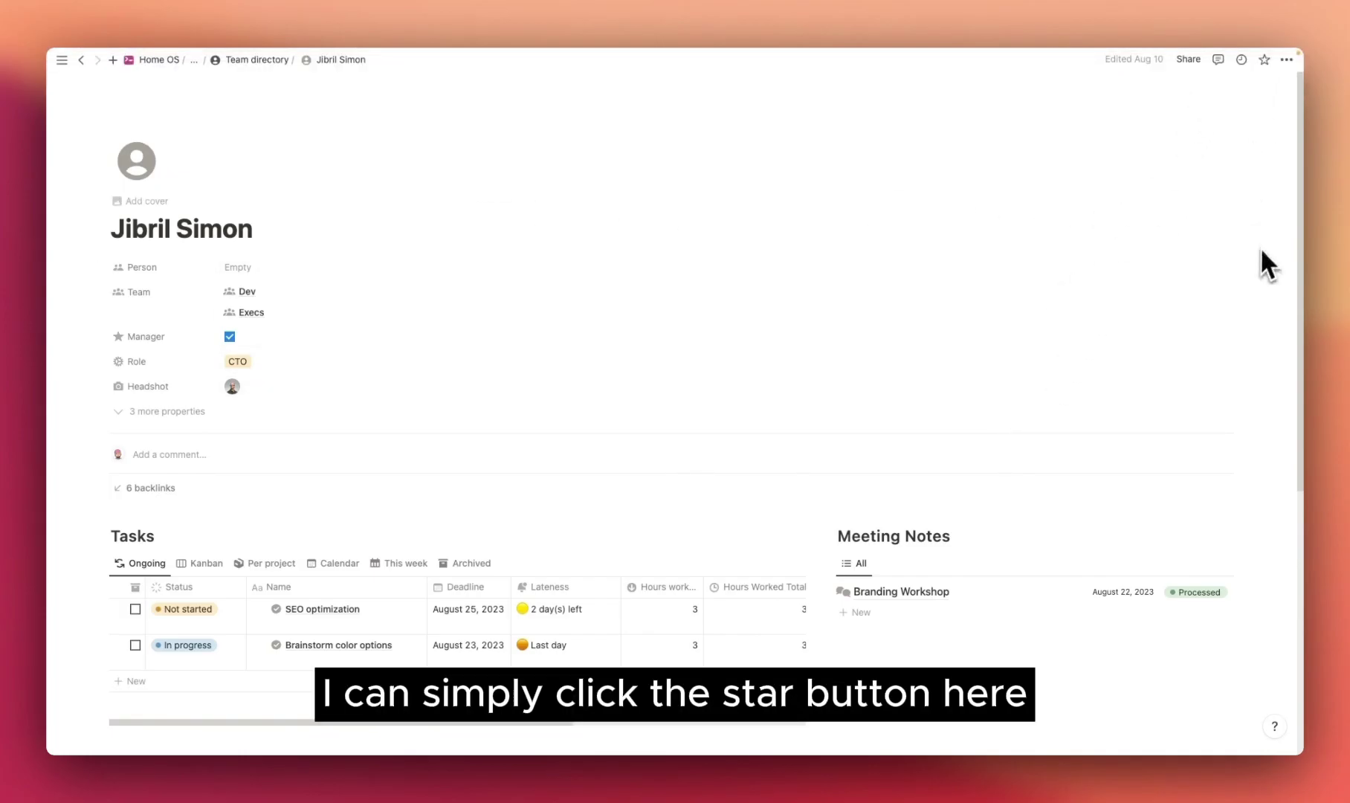
{"action": "left_click", "coordinate": [1266, 64]}
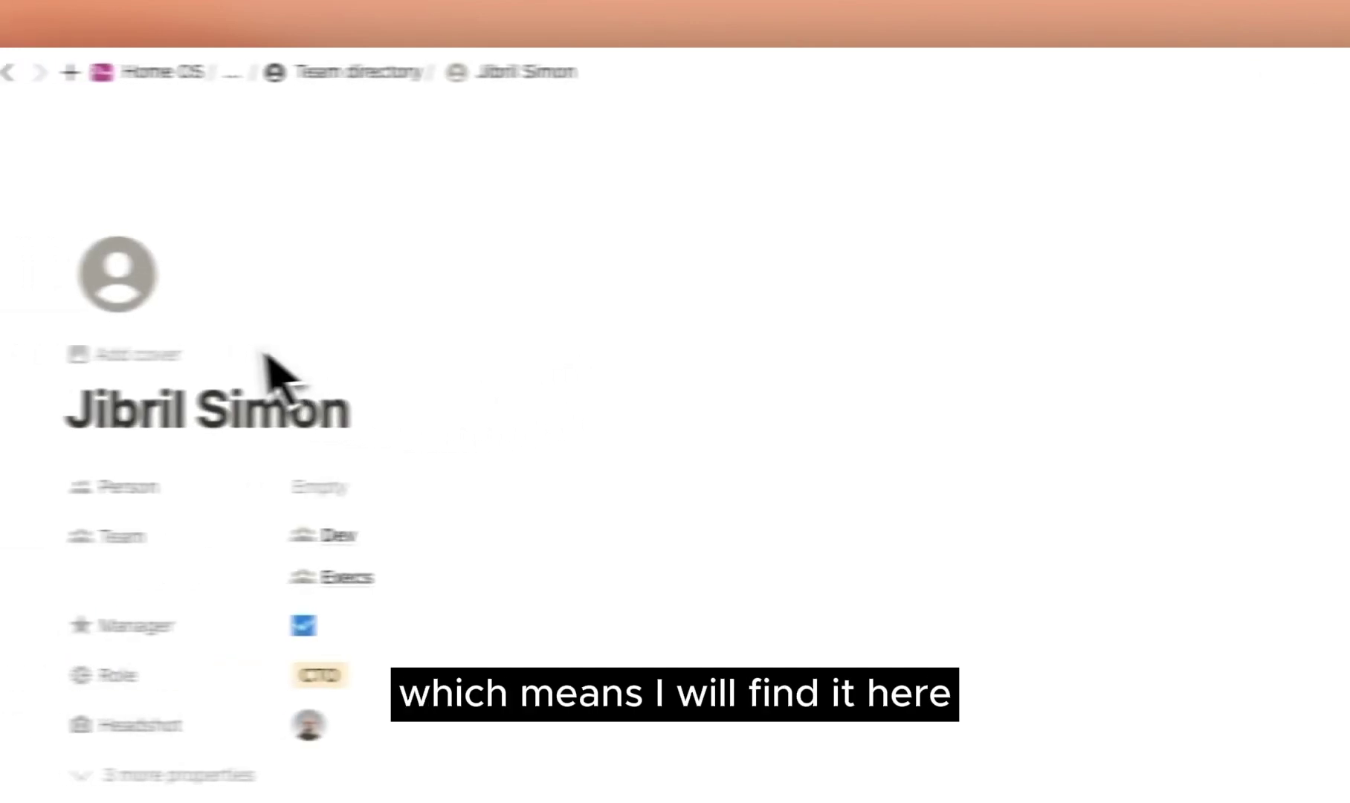
{"action": "mouse_move", "coordinate": [52, 381]}
{"action": "left_click", "coordinate": [73, 439]}
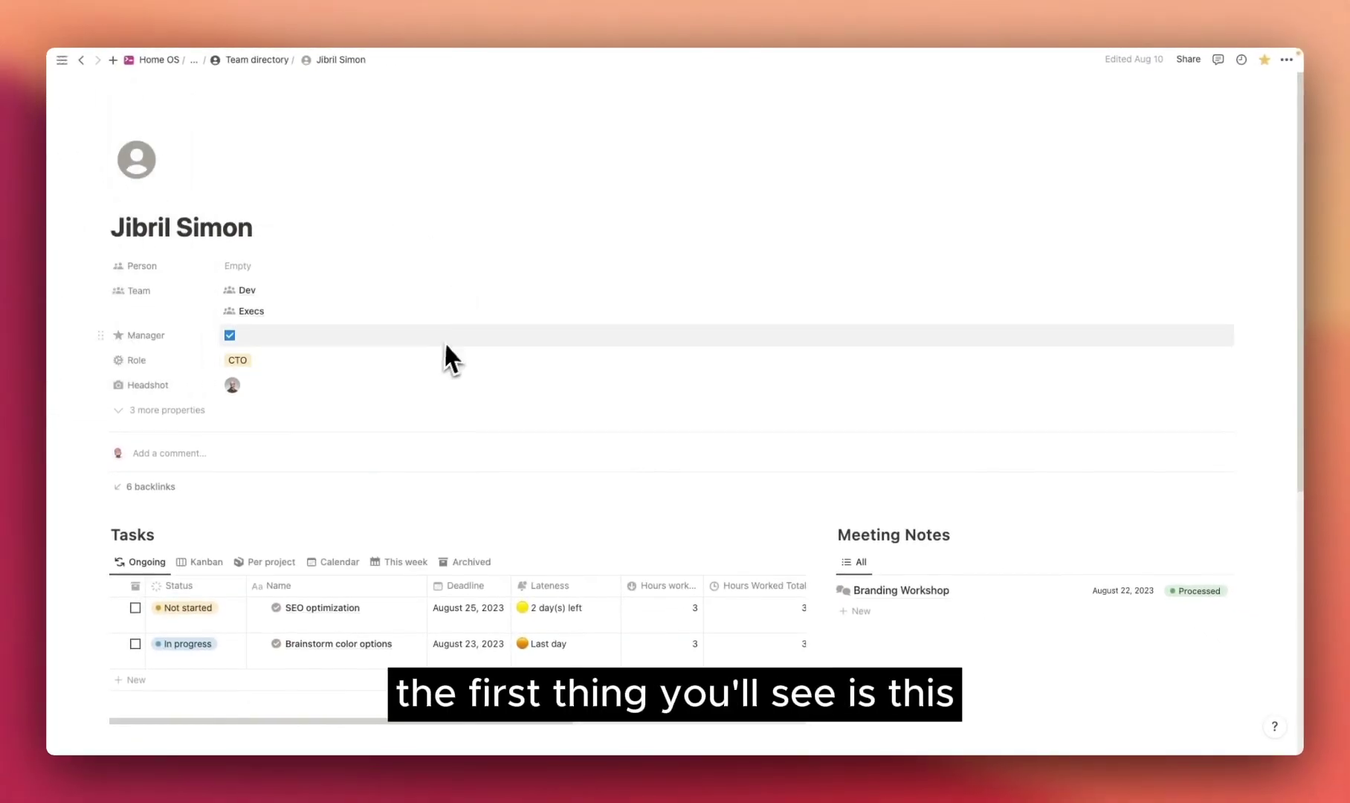
{"action": "scroll", "coordinate": [444, 350], "scroll_direction": "down", "scroll_amount": 2}
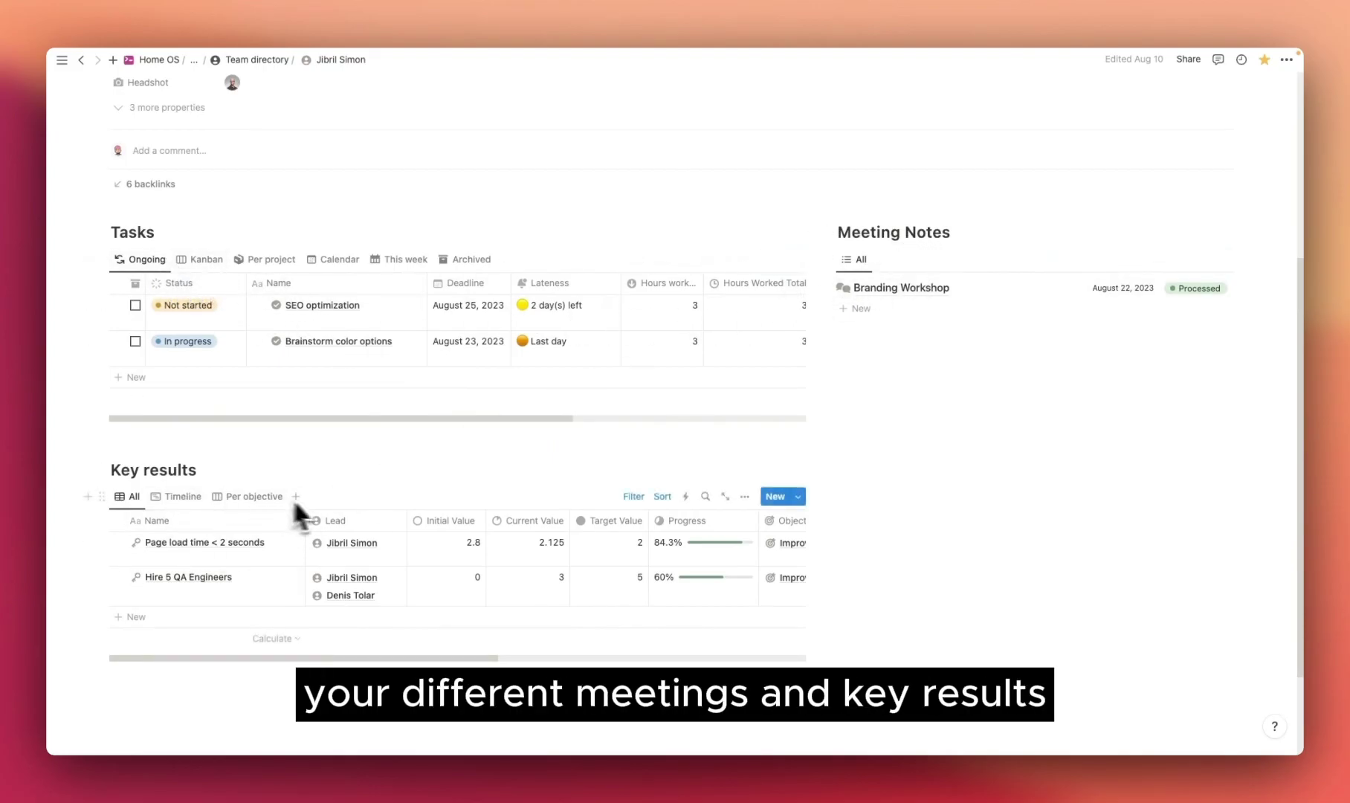
{"action": "scroll", "coordinate": [295, 506], "scroll_direction": "up", "scroll_amount": 5}
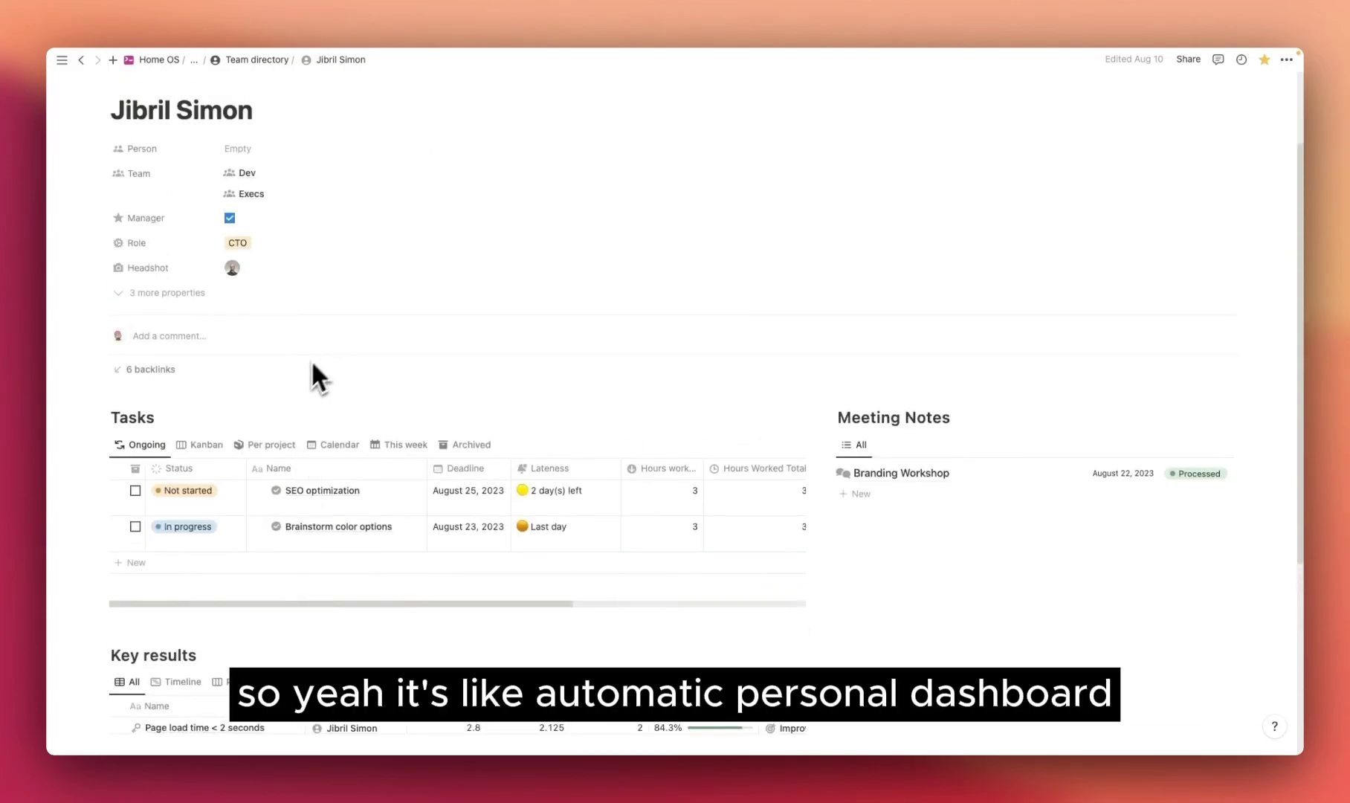
Step: Go up from the Team directory to Navigation, expand the Template favorite, and peek at Tasks
{"action": "left_click", "coordinate": [248, 66]}
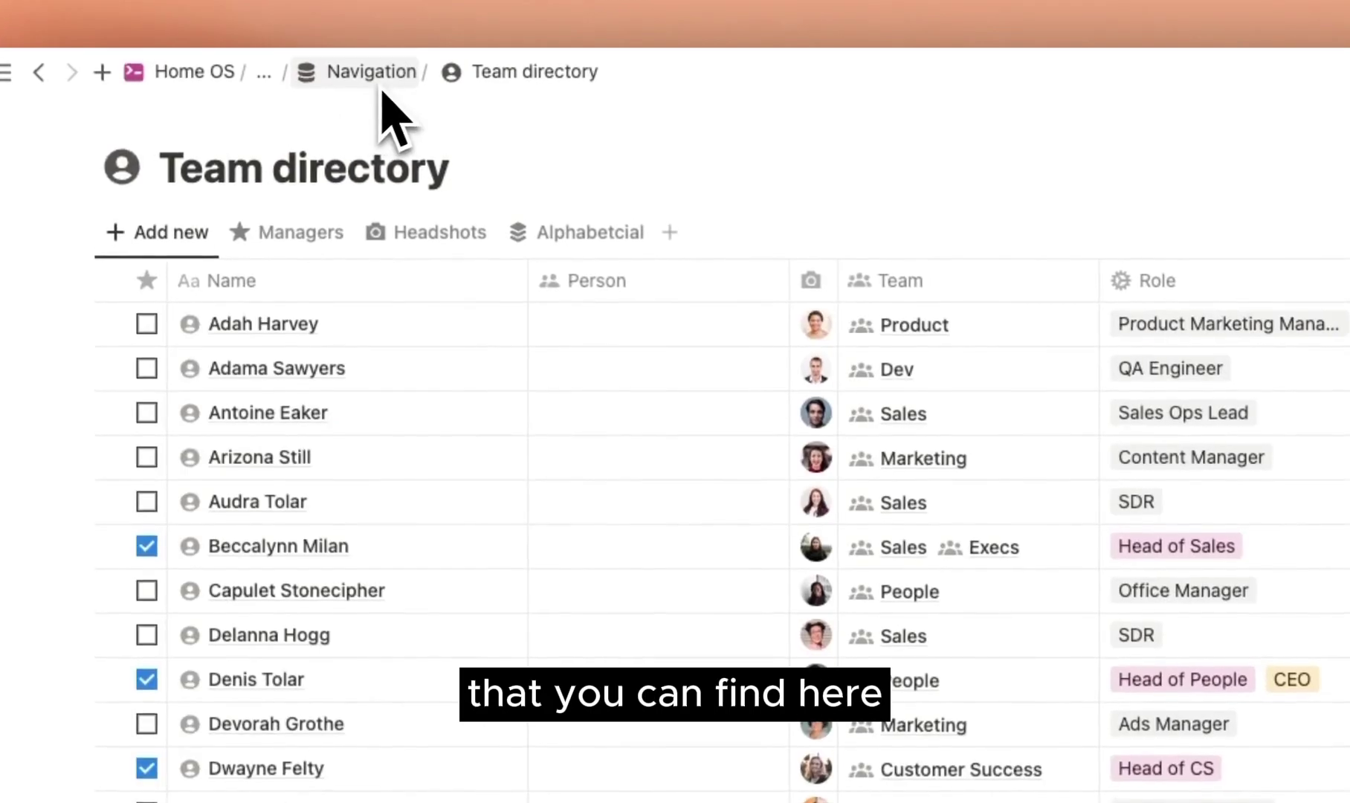
{"action": "left_click", "coordinate": [387, 83]}
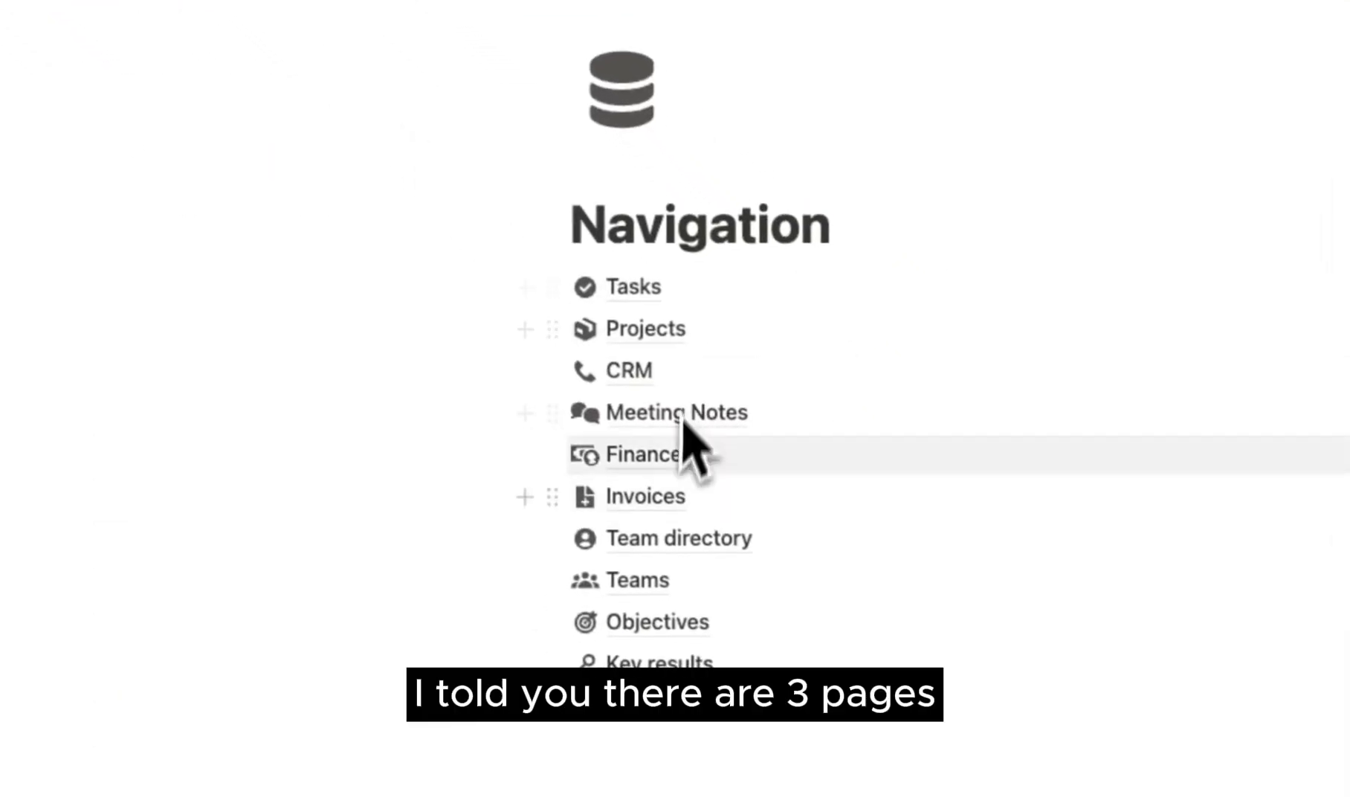
{"action": "mouse_move", "coordinate": [0, 259]}
{"action": "left_click", "coordinate": [39, 415]}
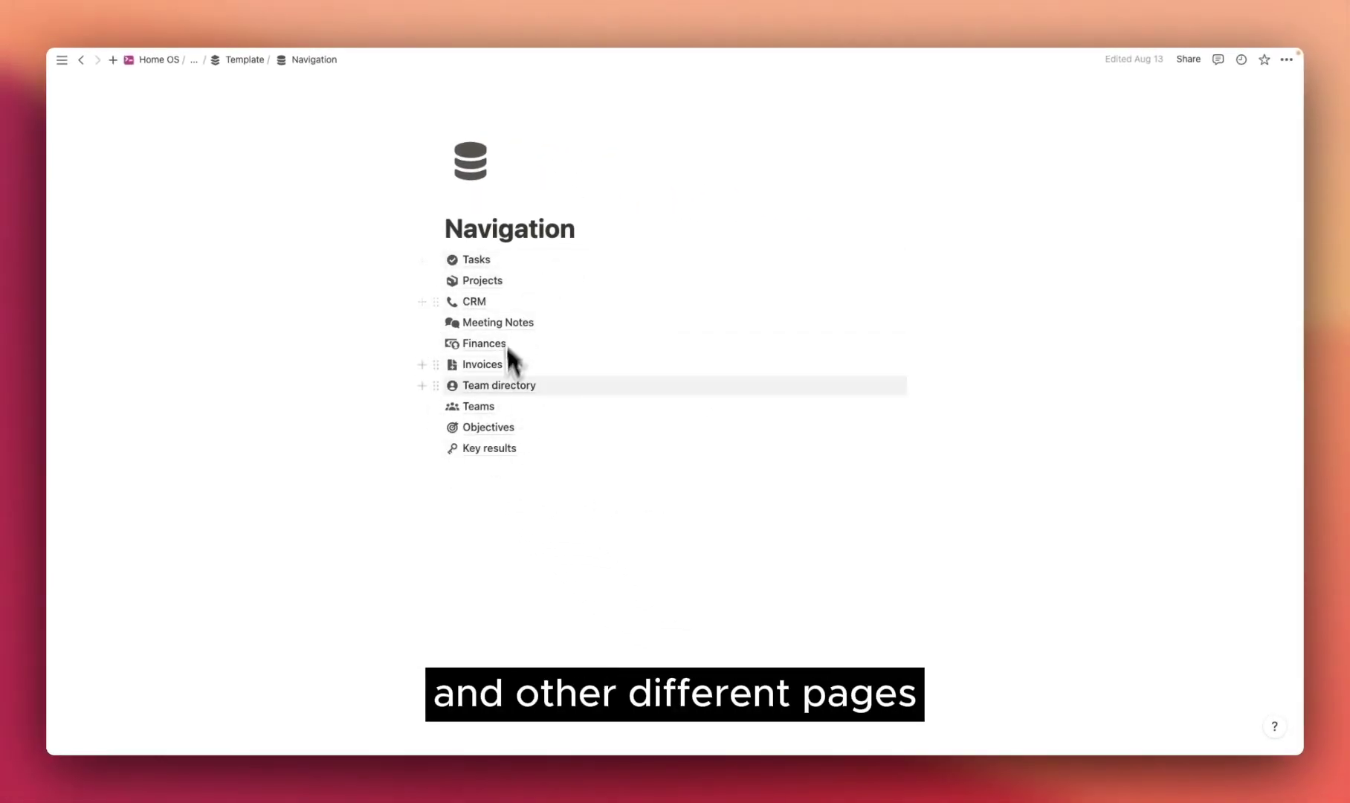
{"action": "left_click", "coordinate": [521, 261]}
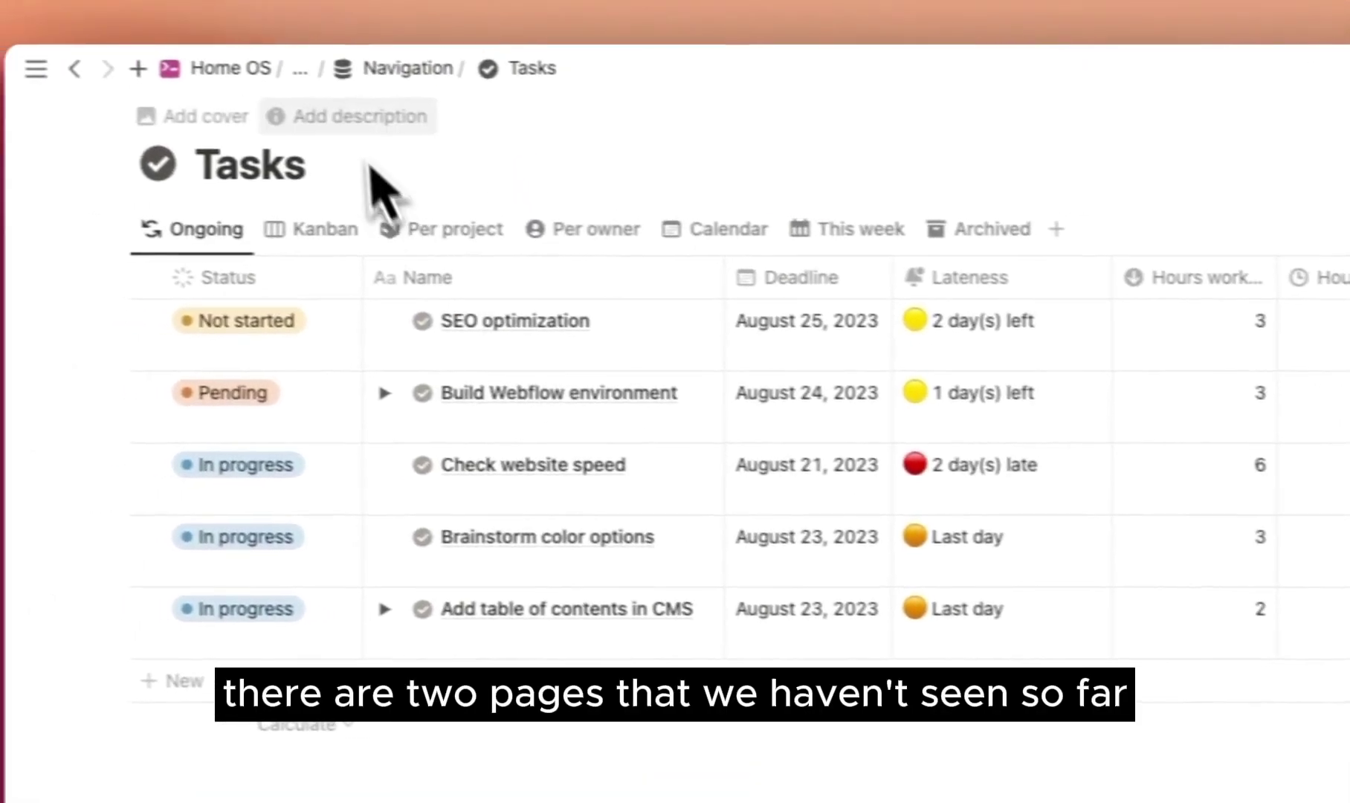
{"action": "left_click", "coordinate": [408, 68]}
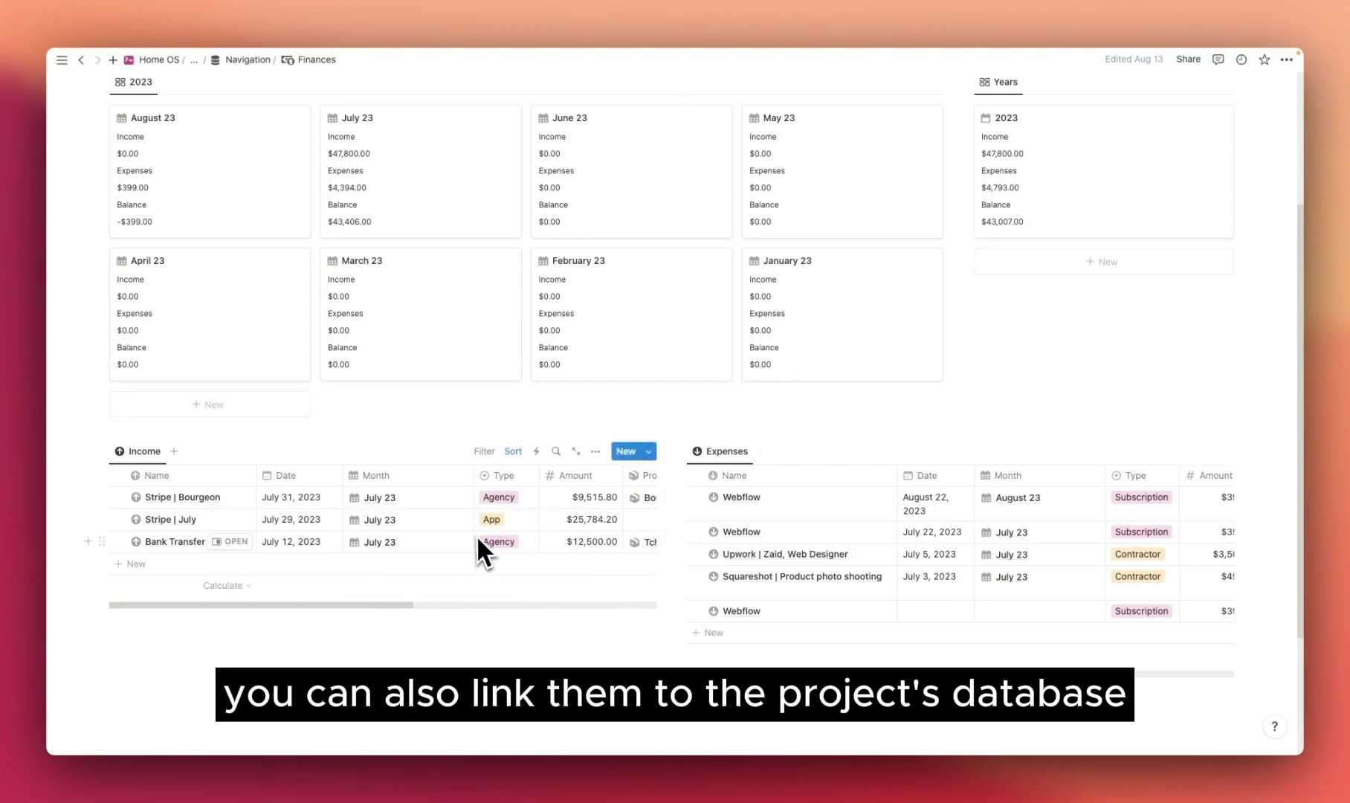
Step: Scroll the Finances Income and Expenses tables sideways, then return up to the monthly balance cards
{"action": "scroll", "coordinate": [480, 525], "scroll_direction": "down", "scroll_amount": 1}
{"action": "left_click_drag", "start_coordinate": [398, 574], "coordinate": [533, 574]}
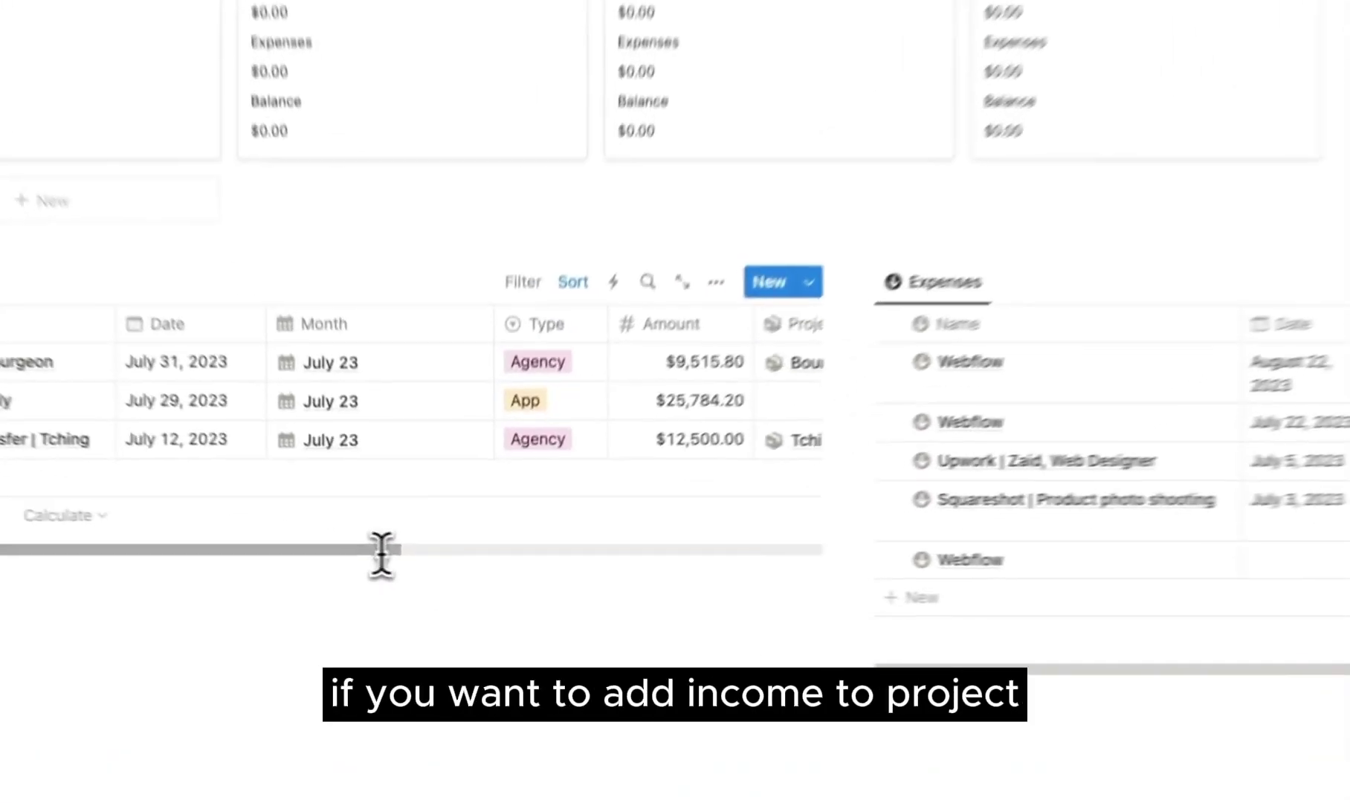
{"action": "left_click_drag", "start_coordinate": [631, 542], "coordinate": [666, 539]}
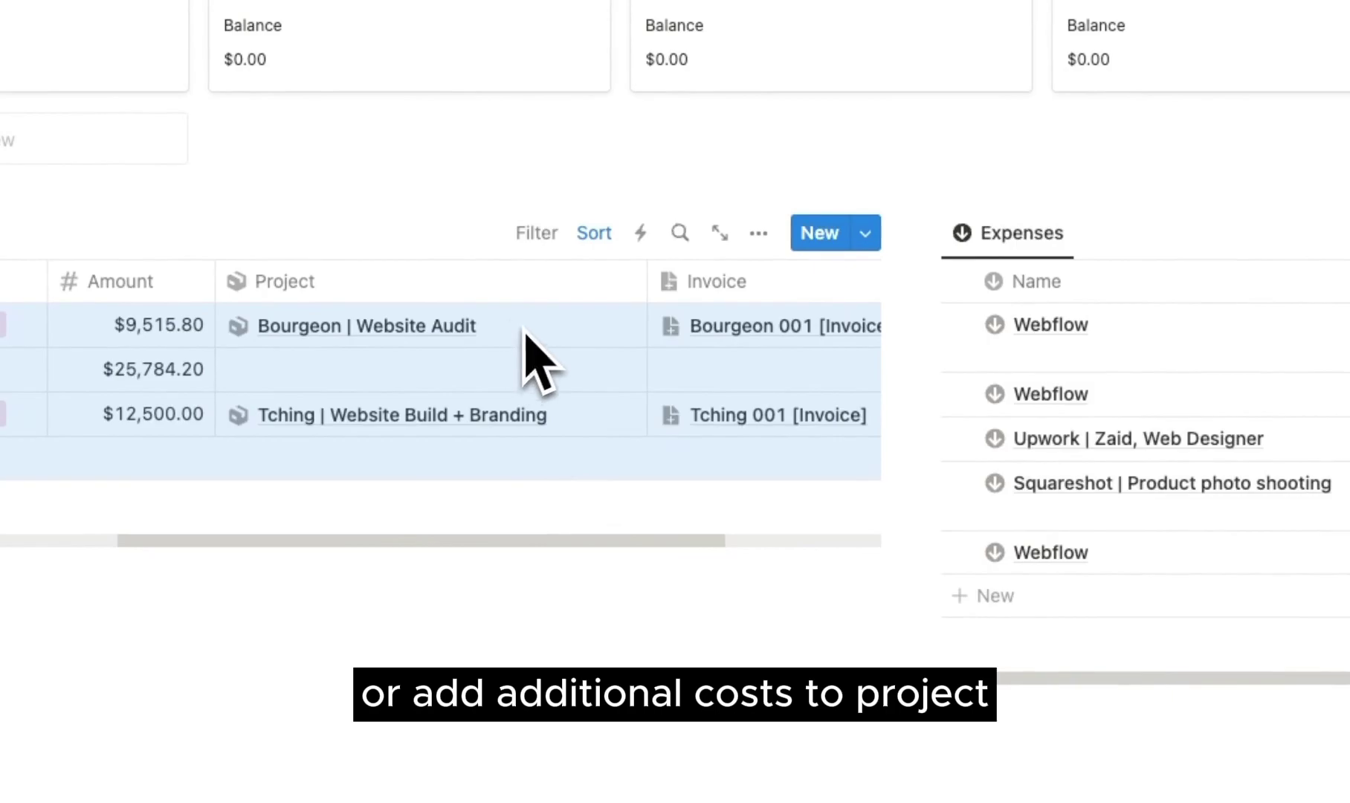
{"action": "left_click_drag", "start_coordinate": [1246, 679], "coordinate": [1349, 692]}
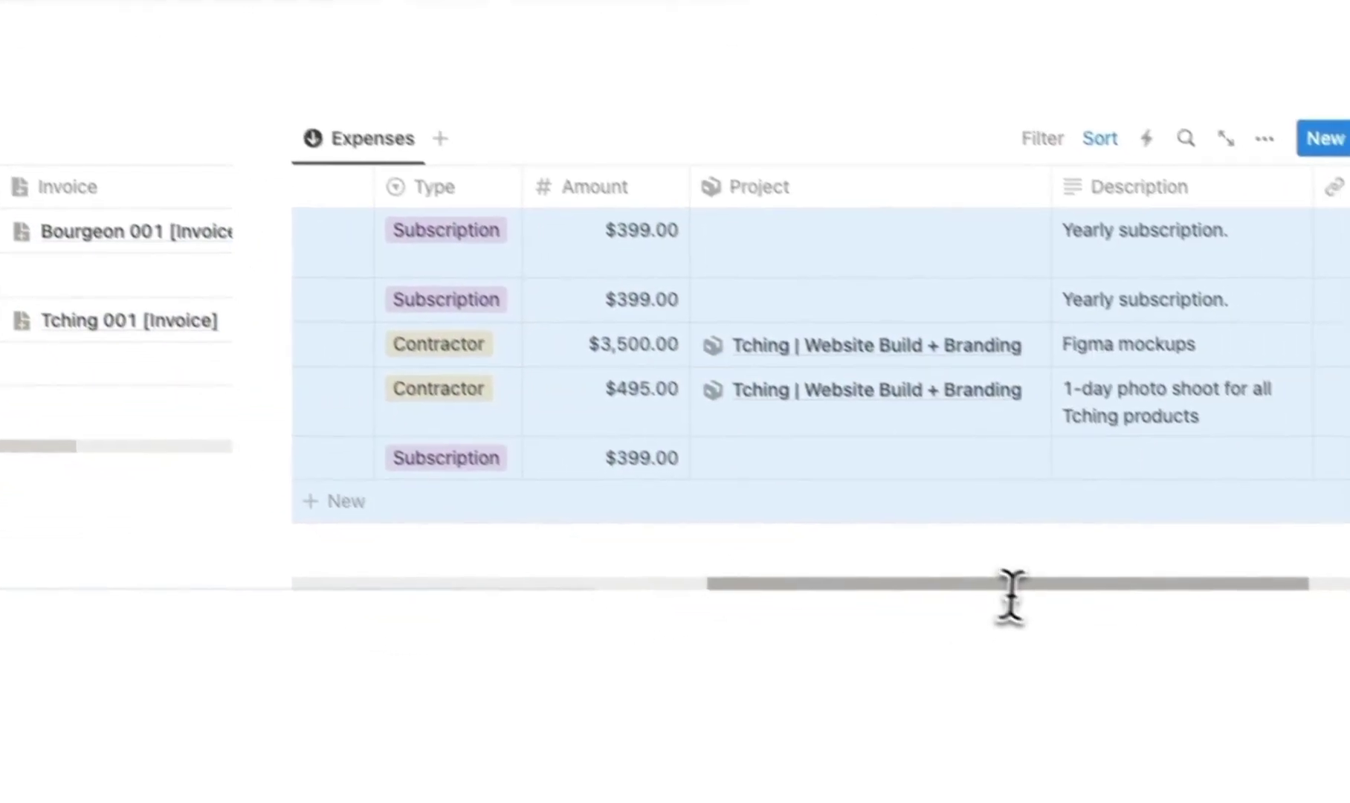
{"action": "left_click_drag", "start_coordinate": [844, 550], "coordinate": [555, 555]}
{"action": "left_click_drag", "start_coordinate": [452, 519], "coordinate": [380, 513]}
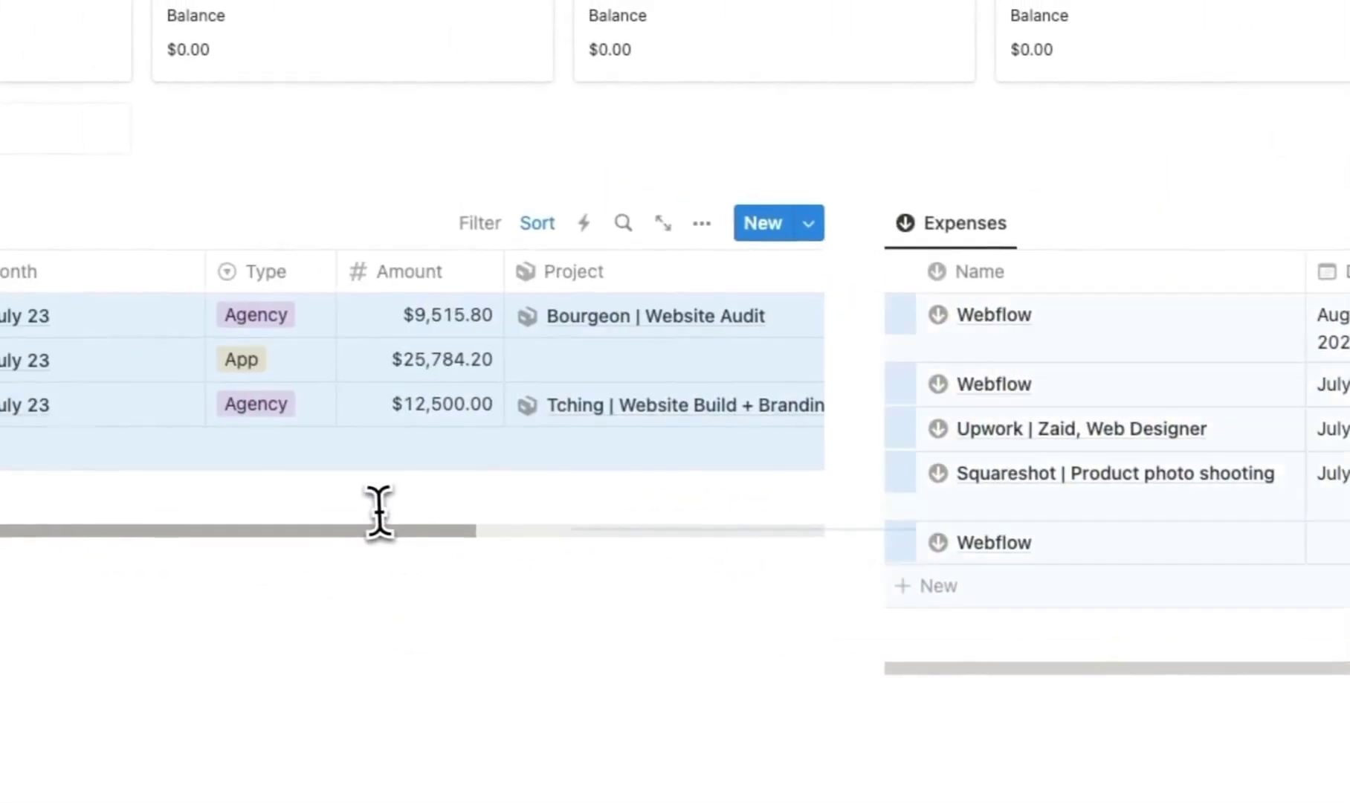
{"action": "left_click", "coordinate": [604, 479]}
{"action": "scroll", "coordinate": [610, 483], "scroll_direction": "up", "scroll_amount": 5}
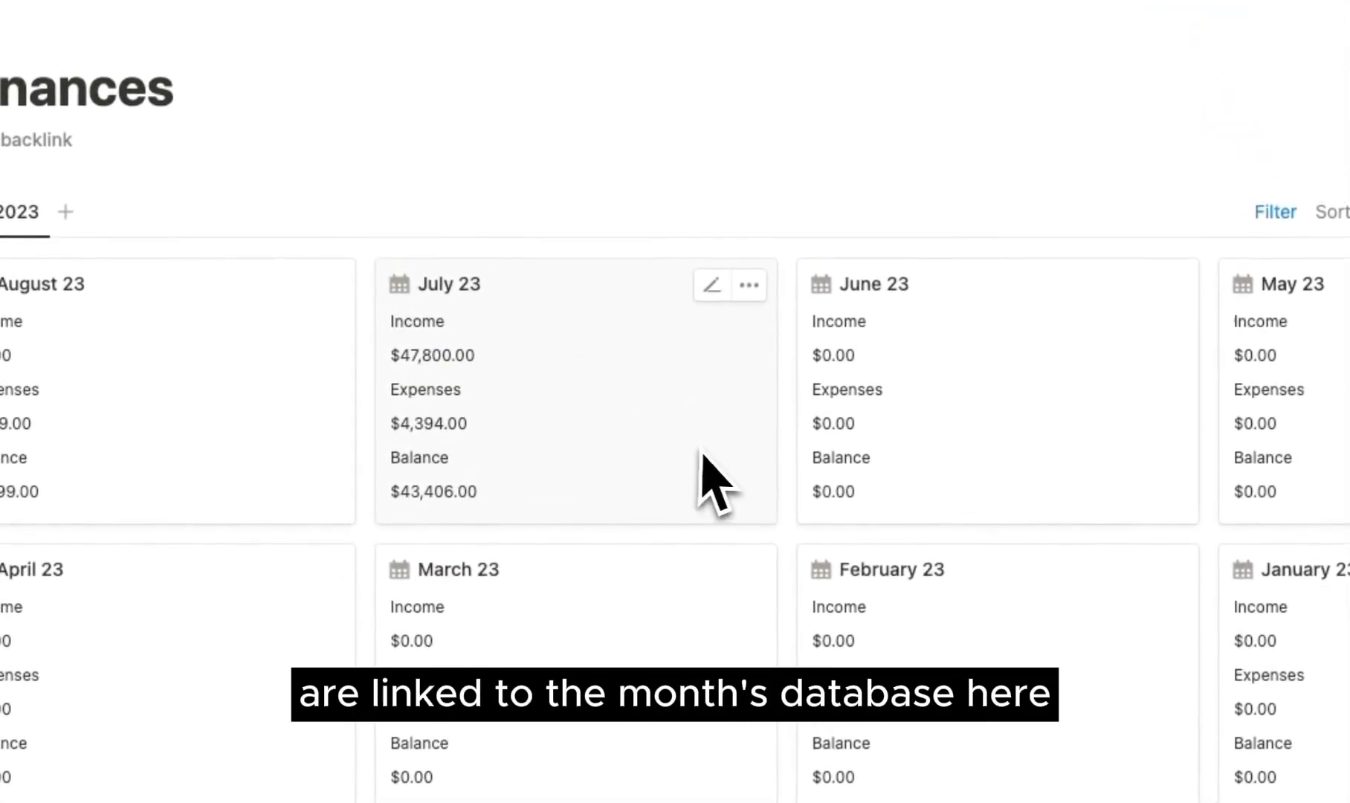
Step: Open the July 23 month page to review its income and expense entries, then close it
{"action": "left_click", "coordinate": [558, 424]}
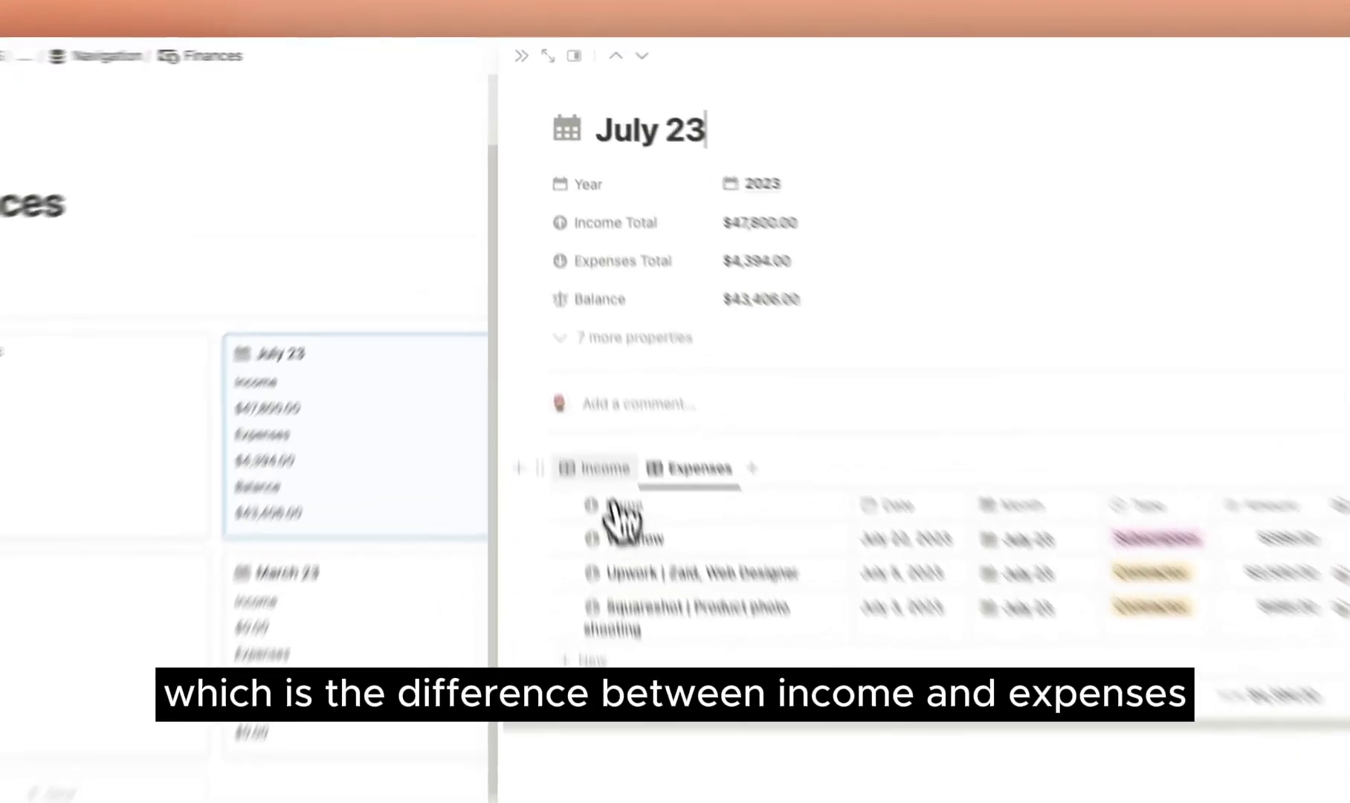
{"action": "left_click", "coordinate": [602, 473]}
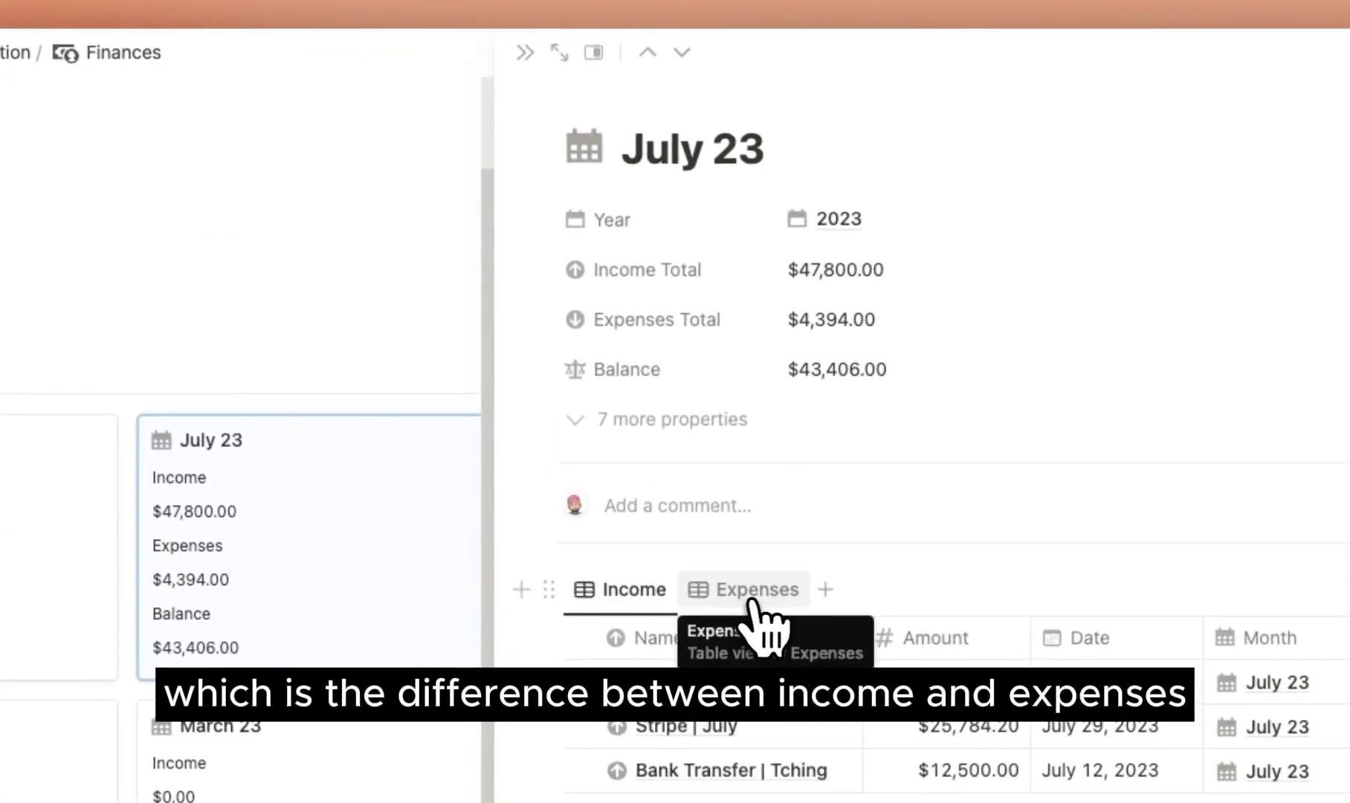
{"action": "left_click", "coordinate": [753, 600]}
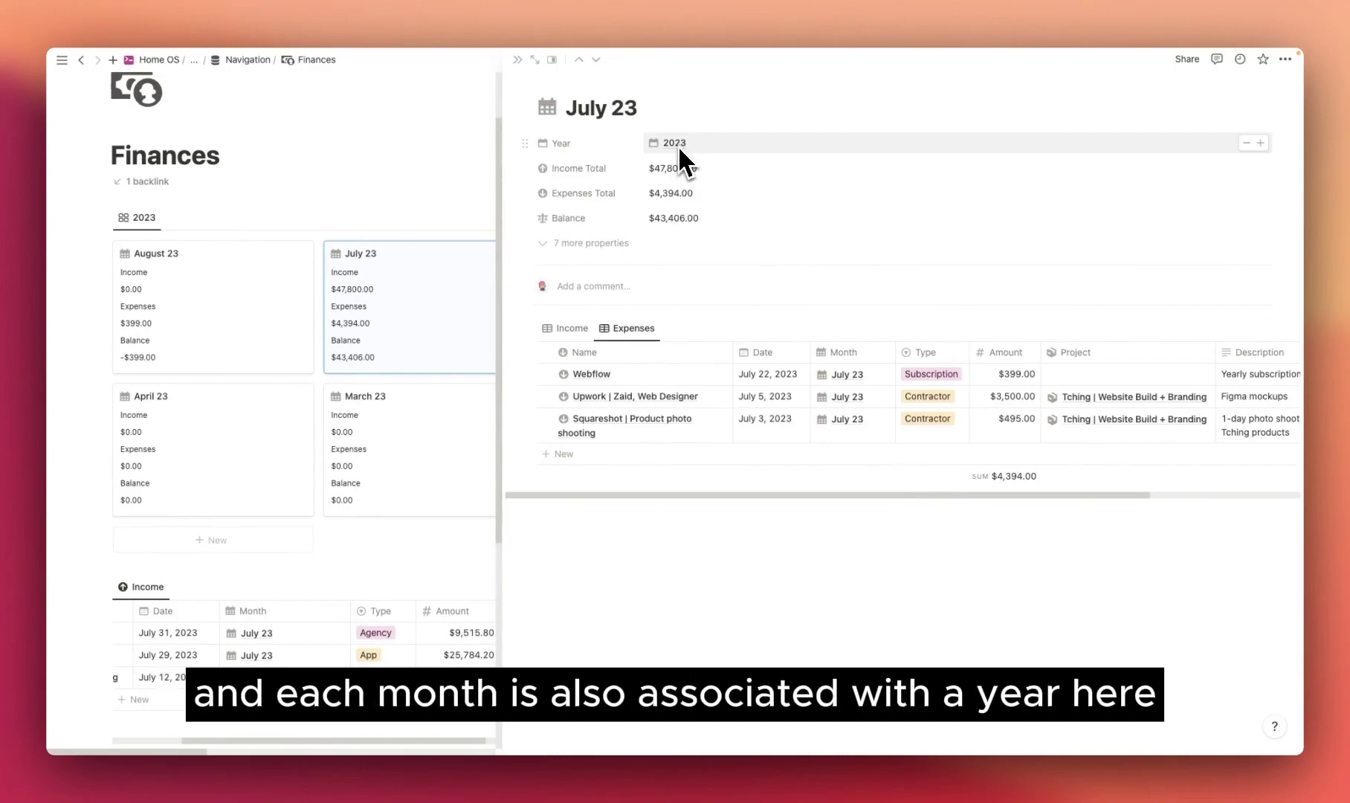
{"action": "left_click", "coordinate": [518, 60]}
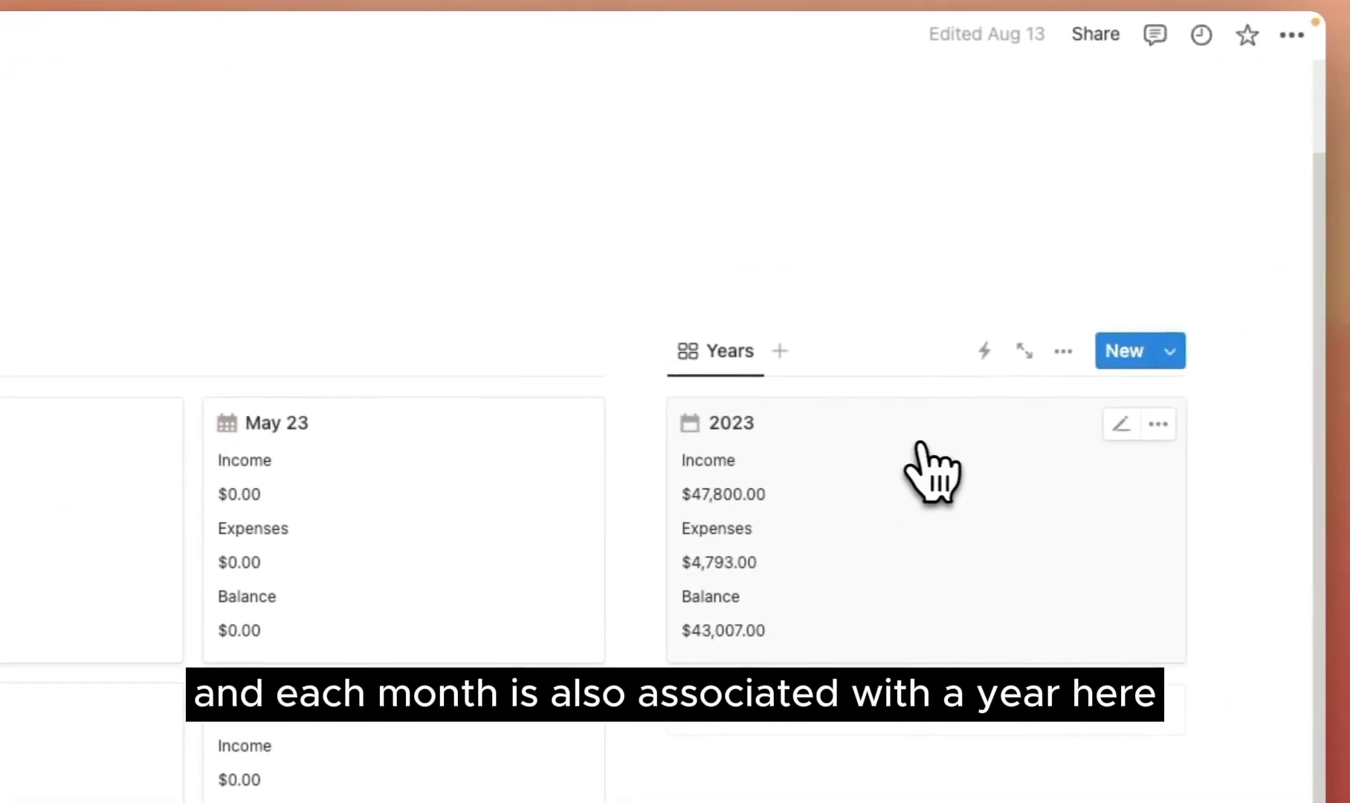
Step: Open the 2023 year page from the Years board, scroll through its totals, and close it
{"action": "left_click", "coordinate": [896, 461]}
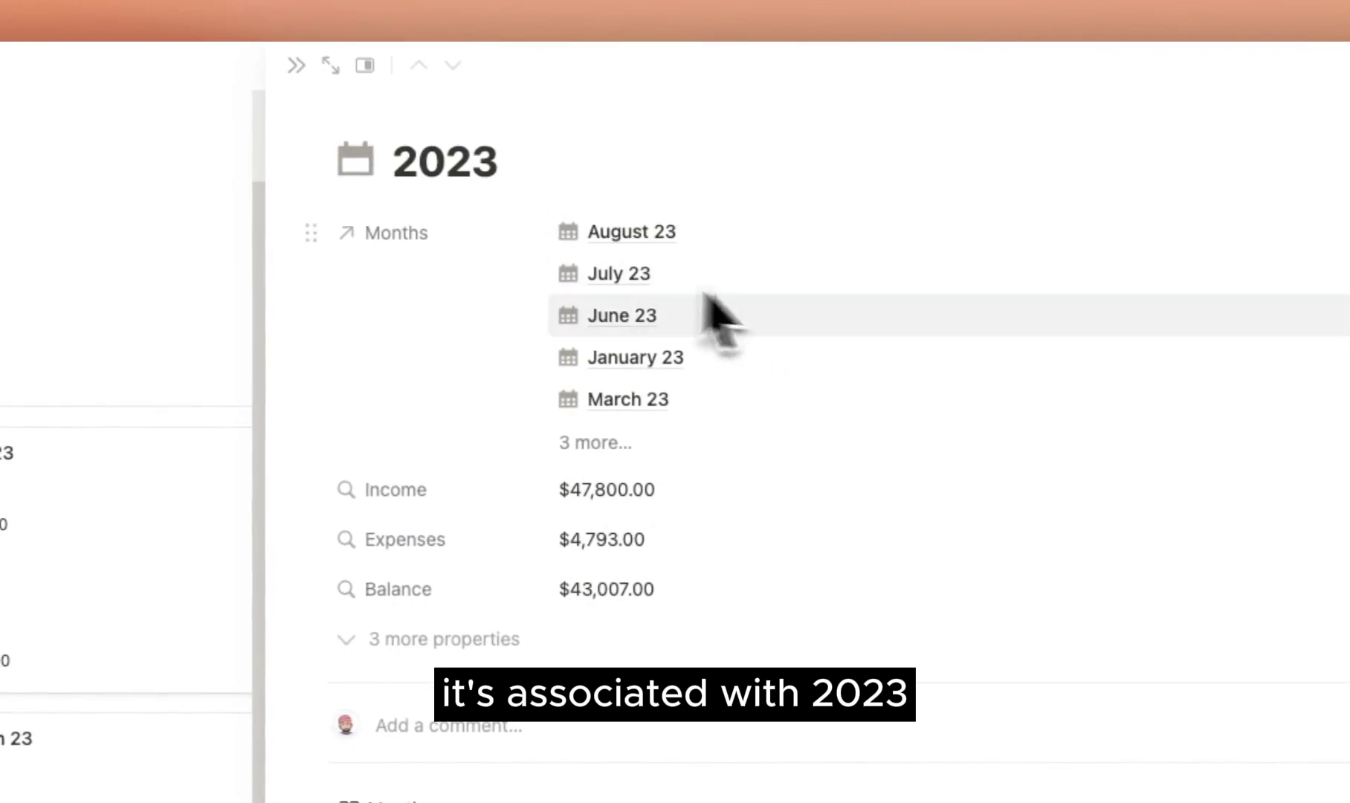
{"action": "scroll", "coordinate": [781, 550], "scroll_direction": "down", "scroll_amount": 1}
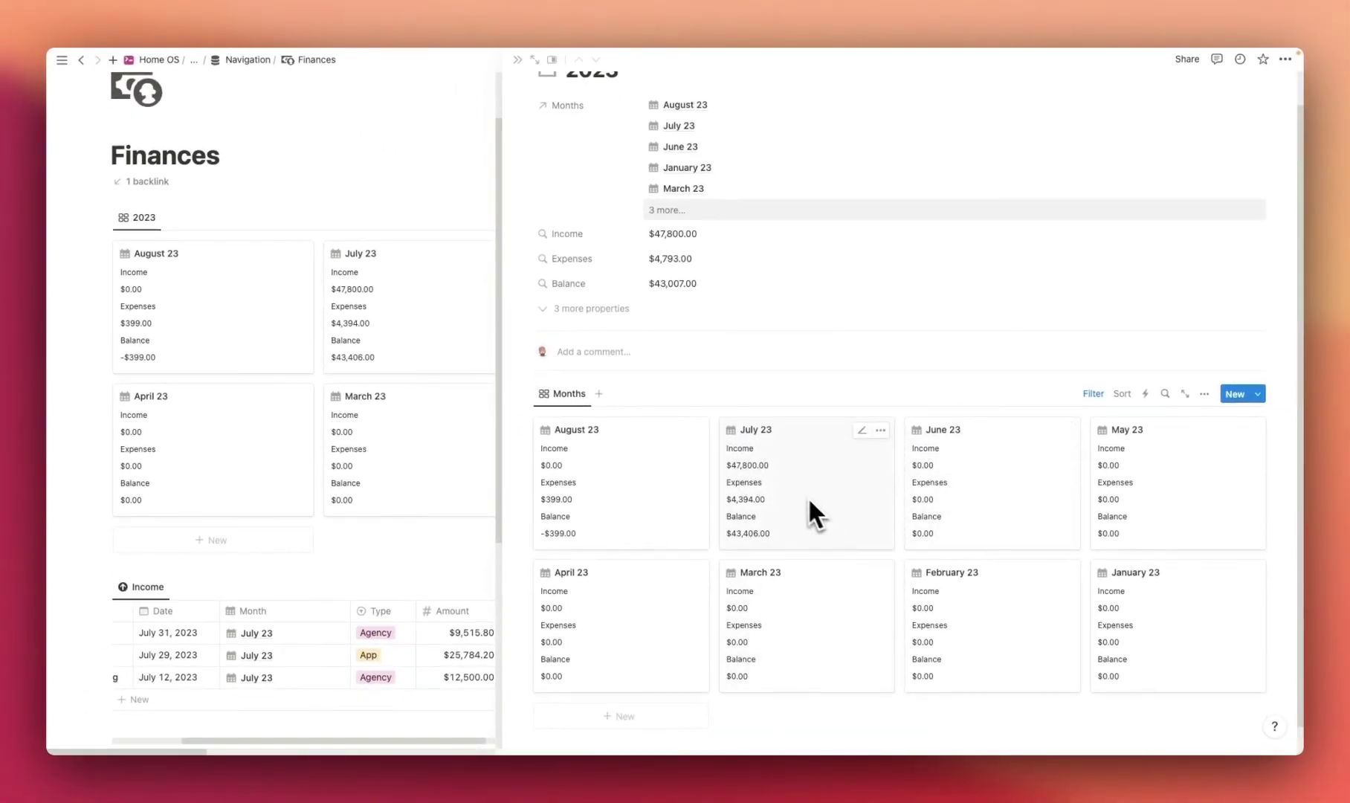
{"action": "scroll", "coordinate": [816, 513], "scroll_direction": "up", "scroll_amount": 1}
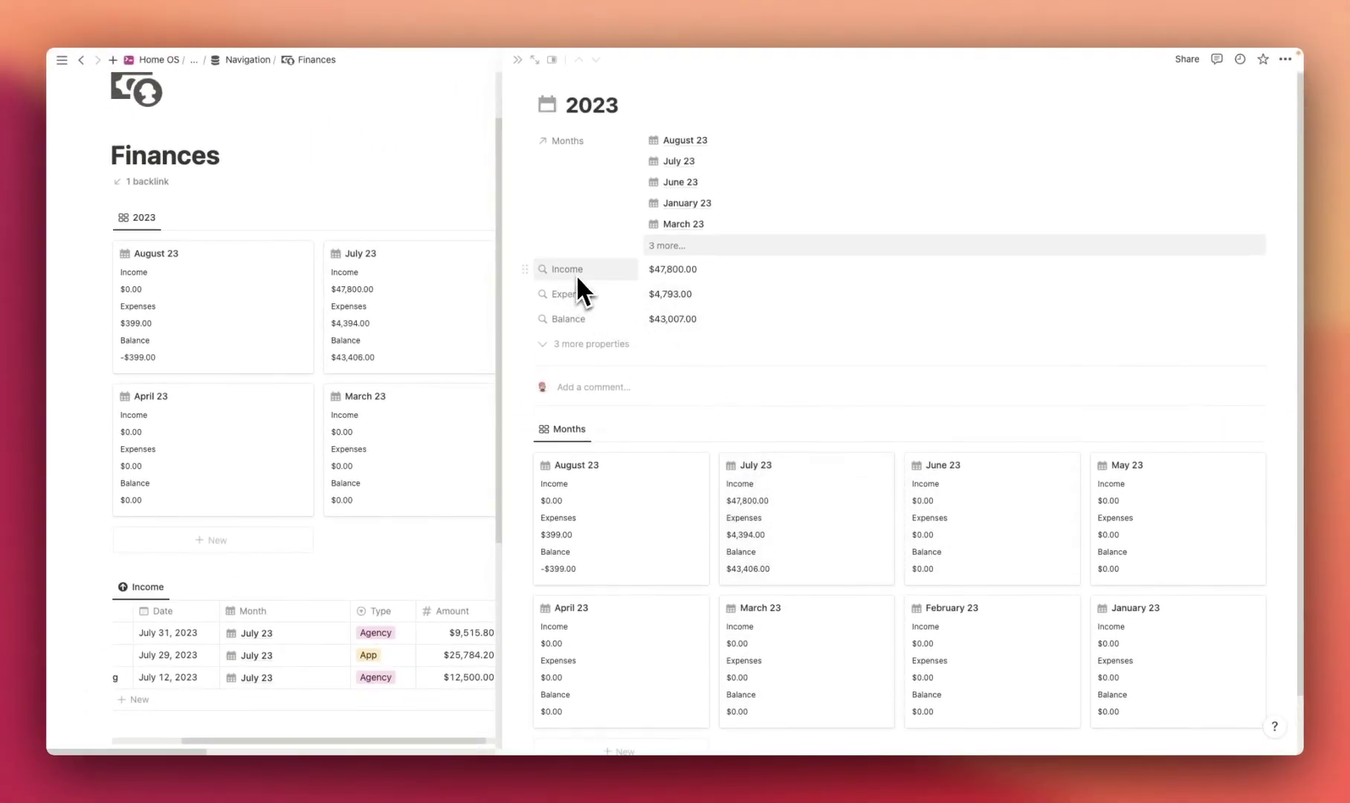
{"action": "left_click", "coordinate": [517, 59]}
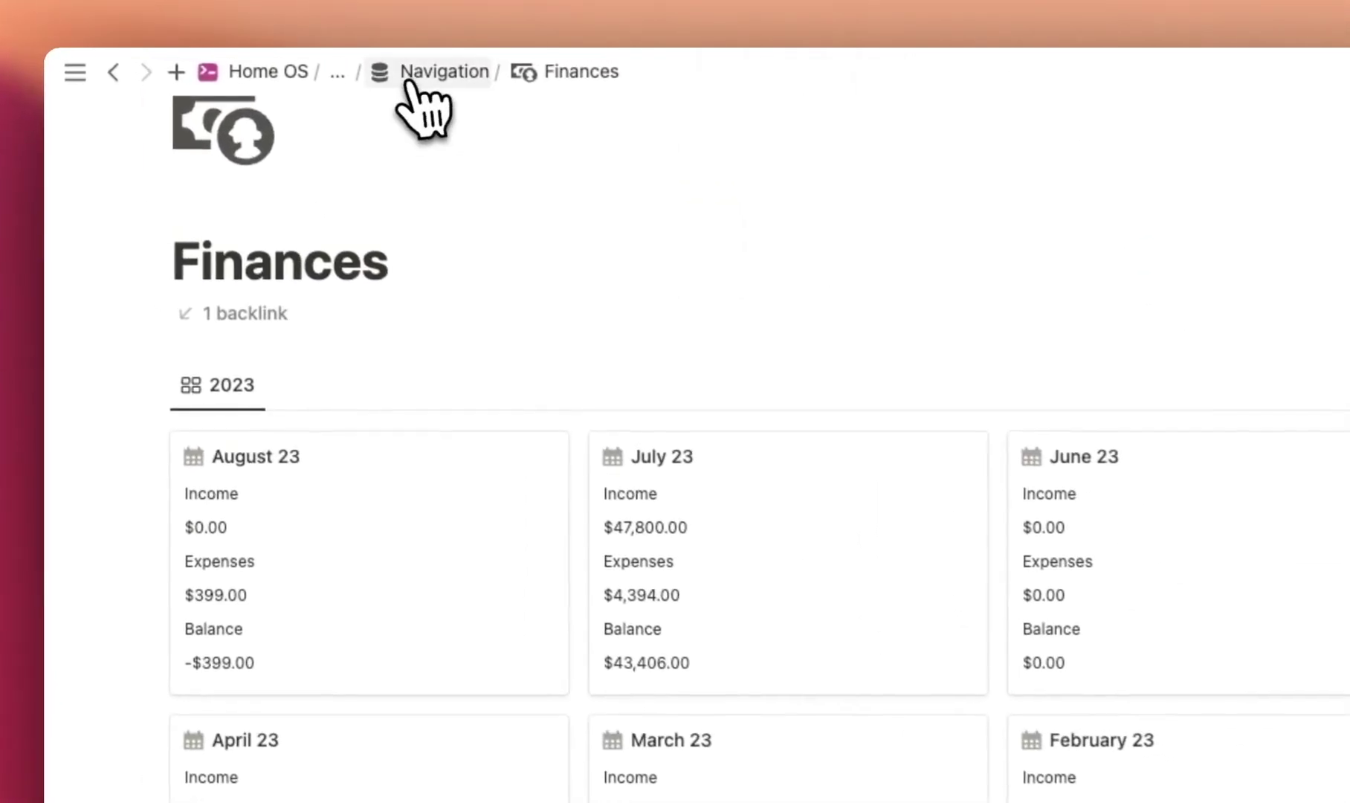
Step: Go to the Invoices database via Navigation and view the New dropdown's invoice templates
{"action": "left_click", "coordinate": [248, 60]}
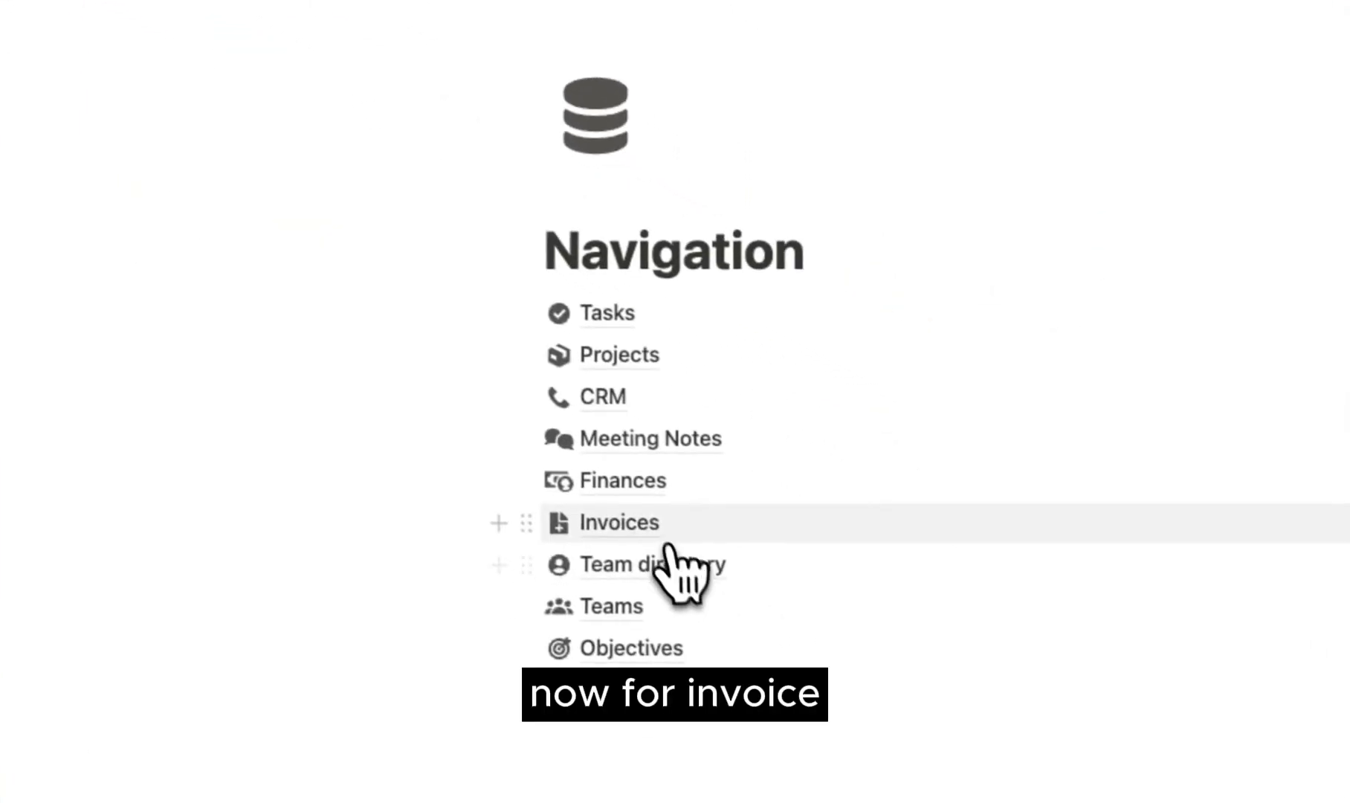
{"action": "left_click", "coordinate": [640, 524]}
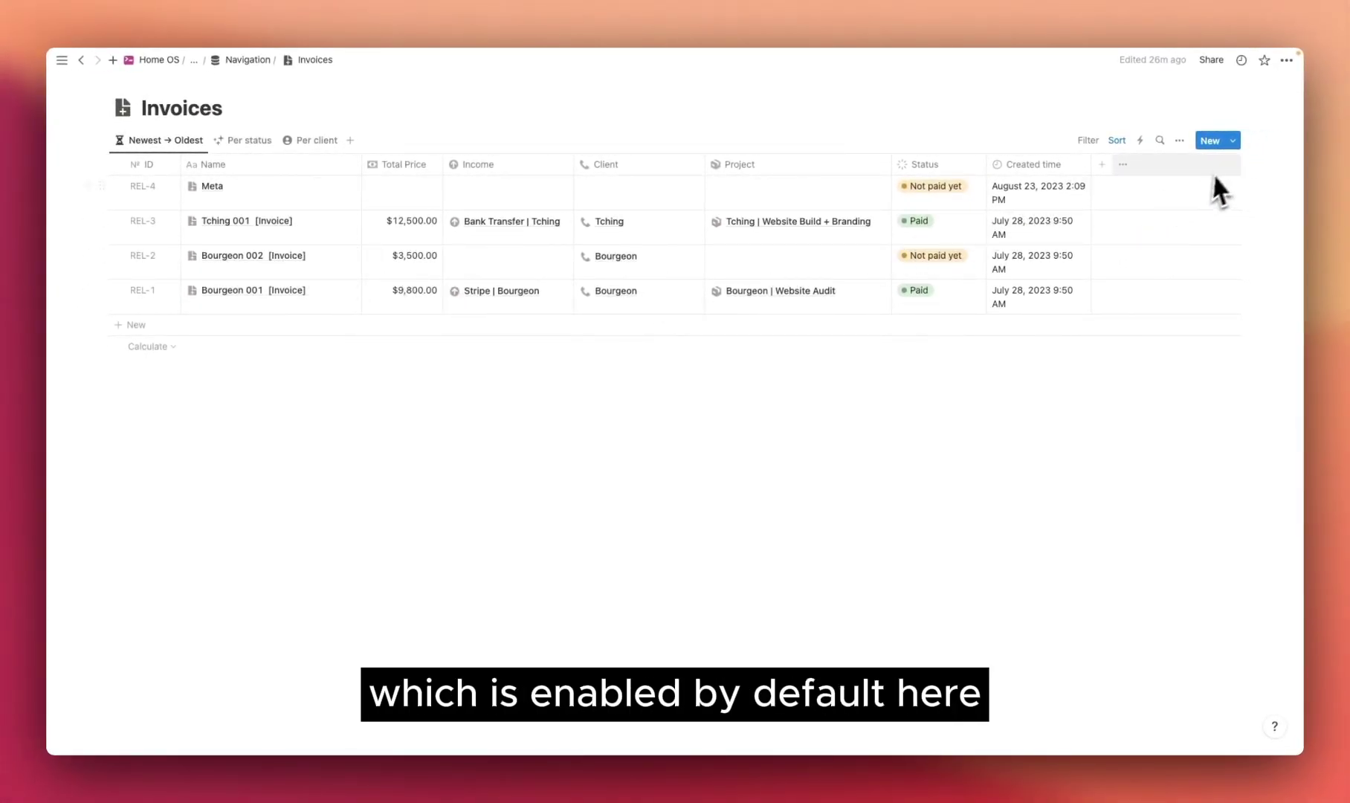
{"action": "left_click", "coordinate": [1233, 140]}
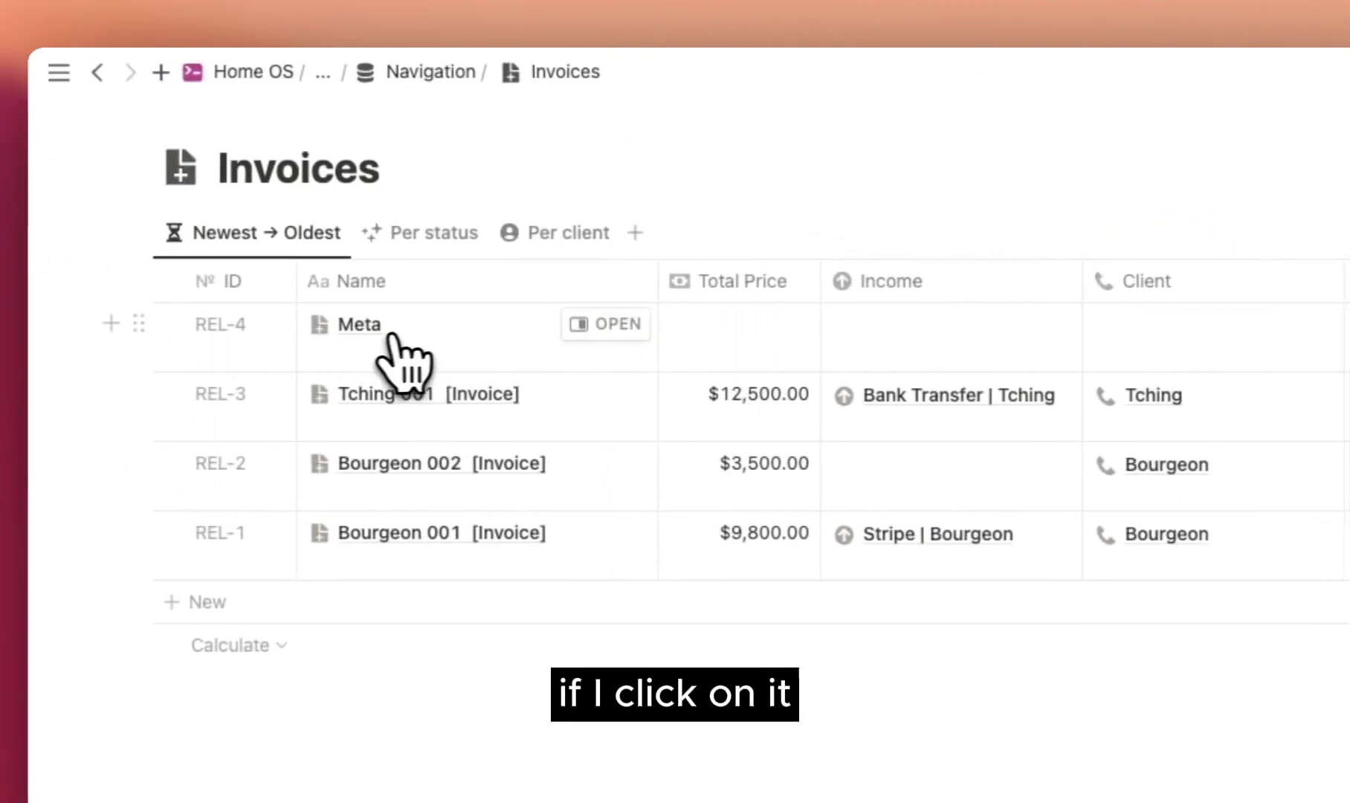
Step: Open the Meta invoice in a side peek and scroll through its client details, items and payment info
{"action": "left_click", "coordinate": [617, 360]}
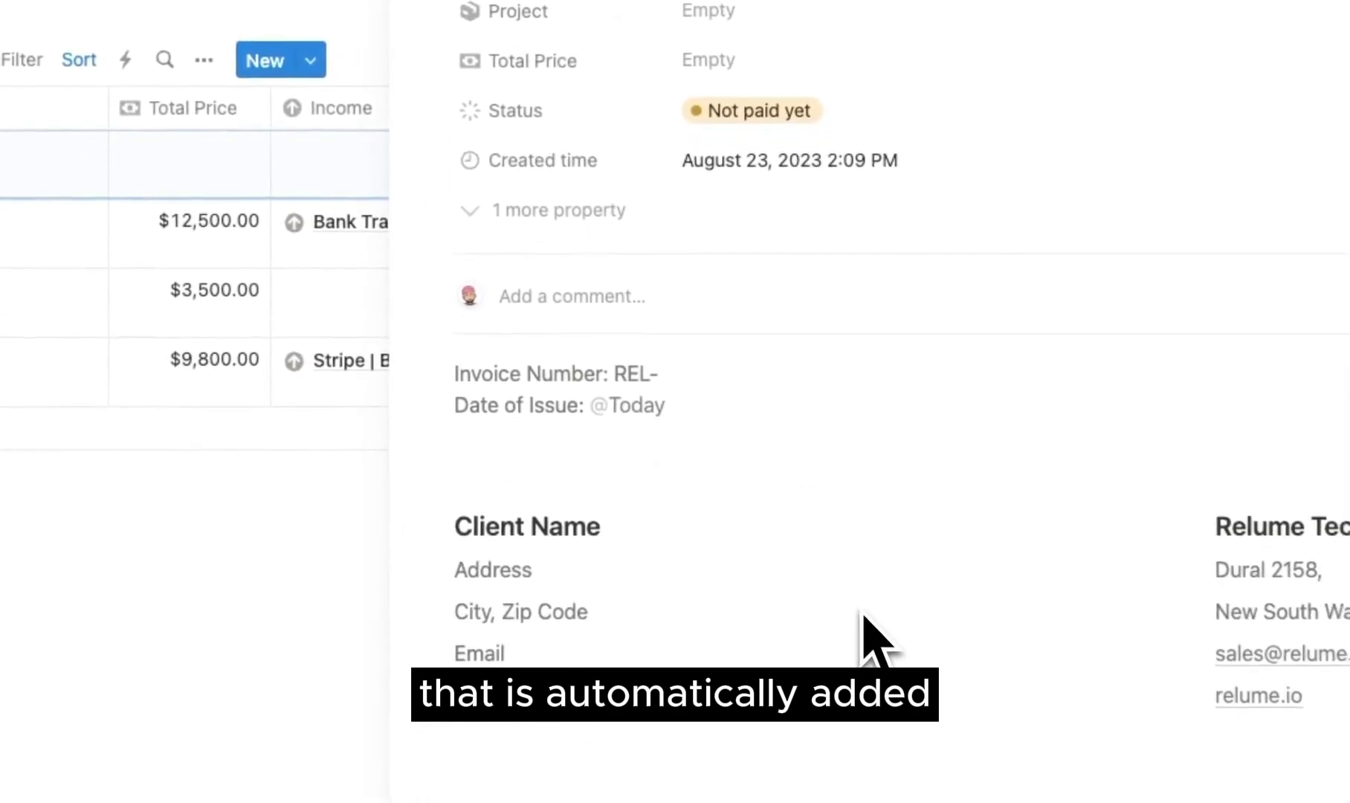
{"action": "scroll", "coordinate": [864, 618], "scroll_direction": "down", "scroll_amount": 5}
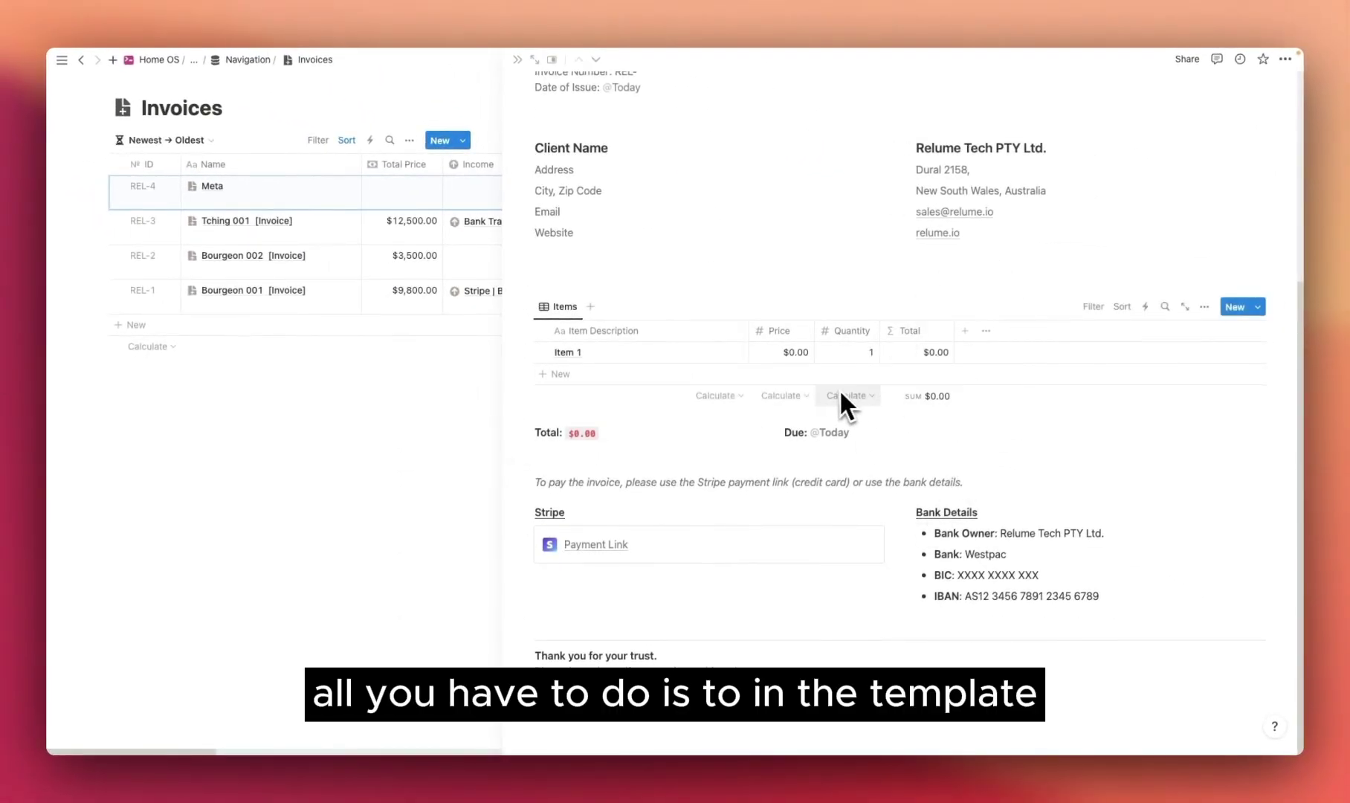
{"action": "scroll", "coordinate": [921, 446], "scroll_direction": "up", "scroll_amount": 2}
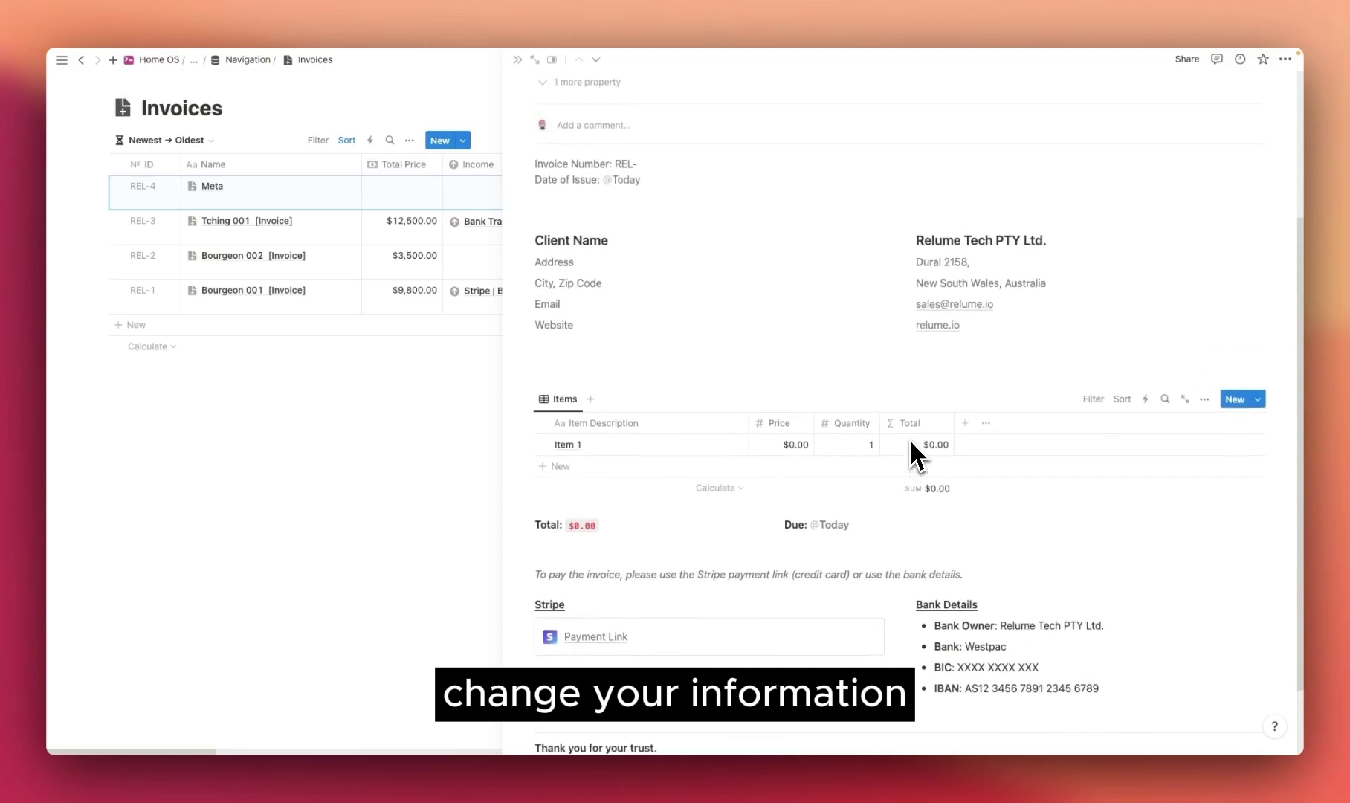
{"action": "scroll", "coordinate": [913, 445], "scroll_direction": "up", "scroll_amount": 1}
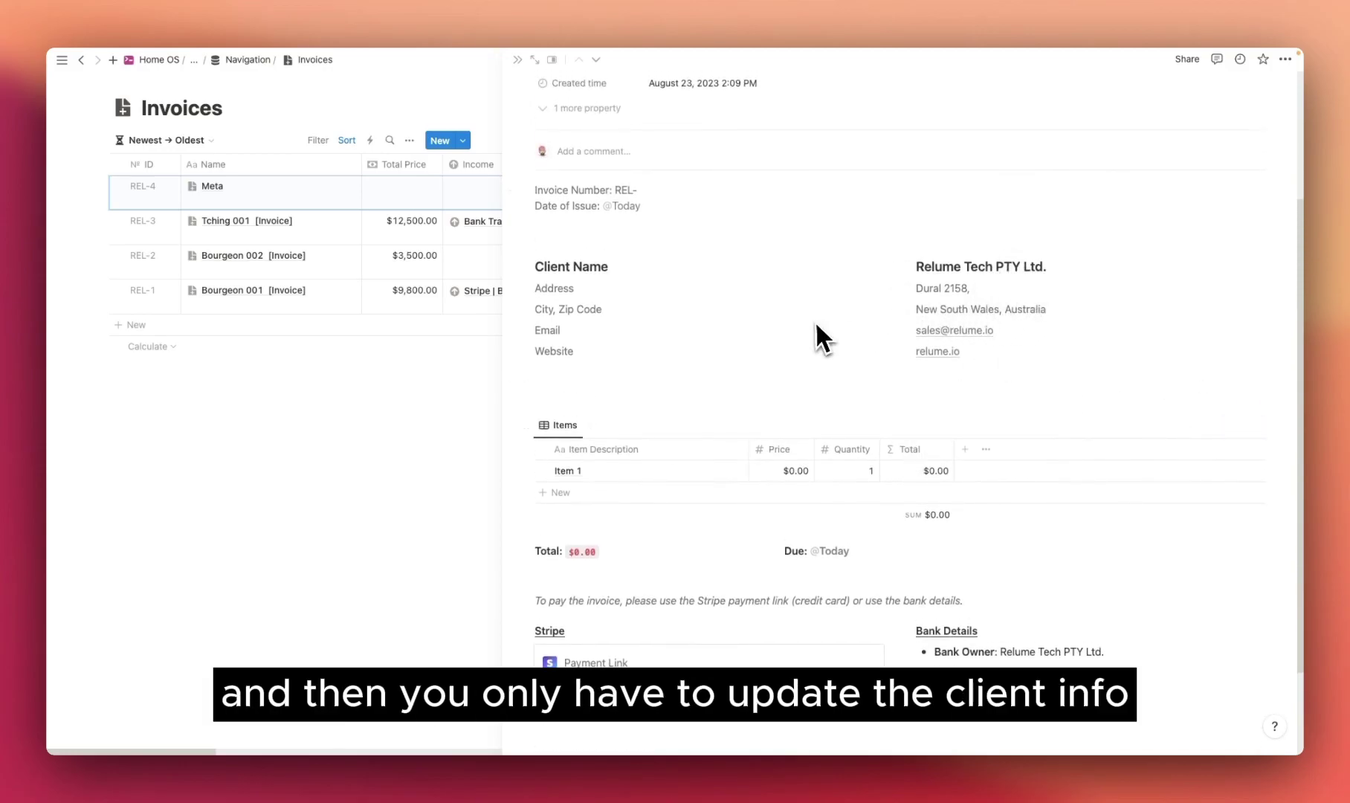
{"action": "scroll", "coordinate": [612, 379], "scroll_direction": "up", "scroll_amount": 1}
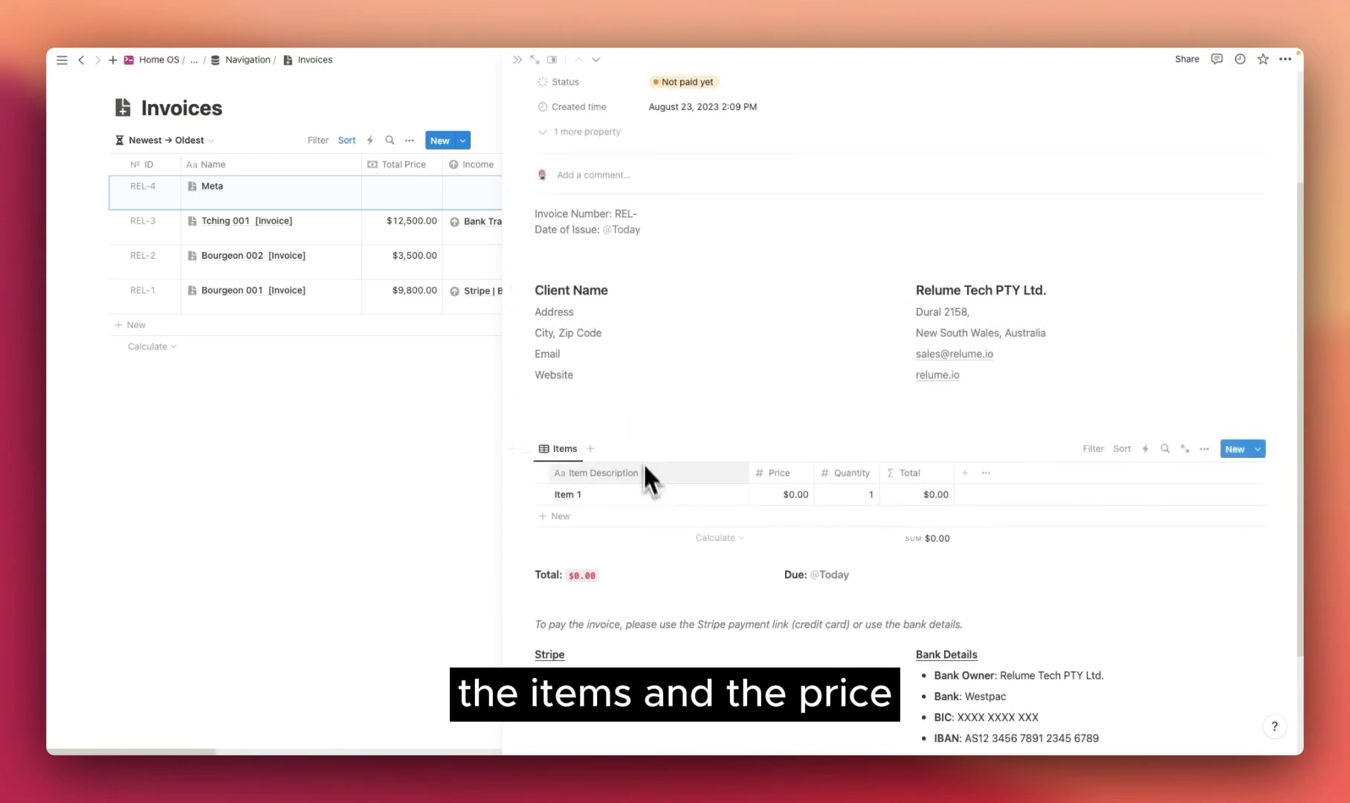
{"action": "scroll", "coordinate": [644, 462], "scroll_direction": "down", "scroll_amount": 4}
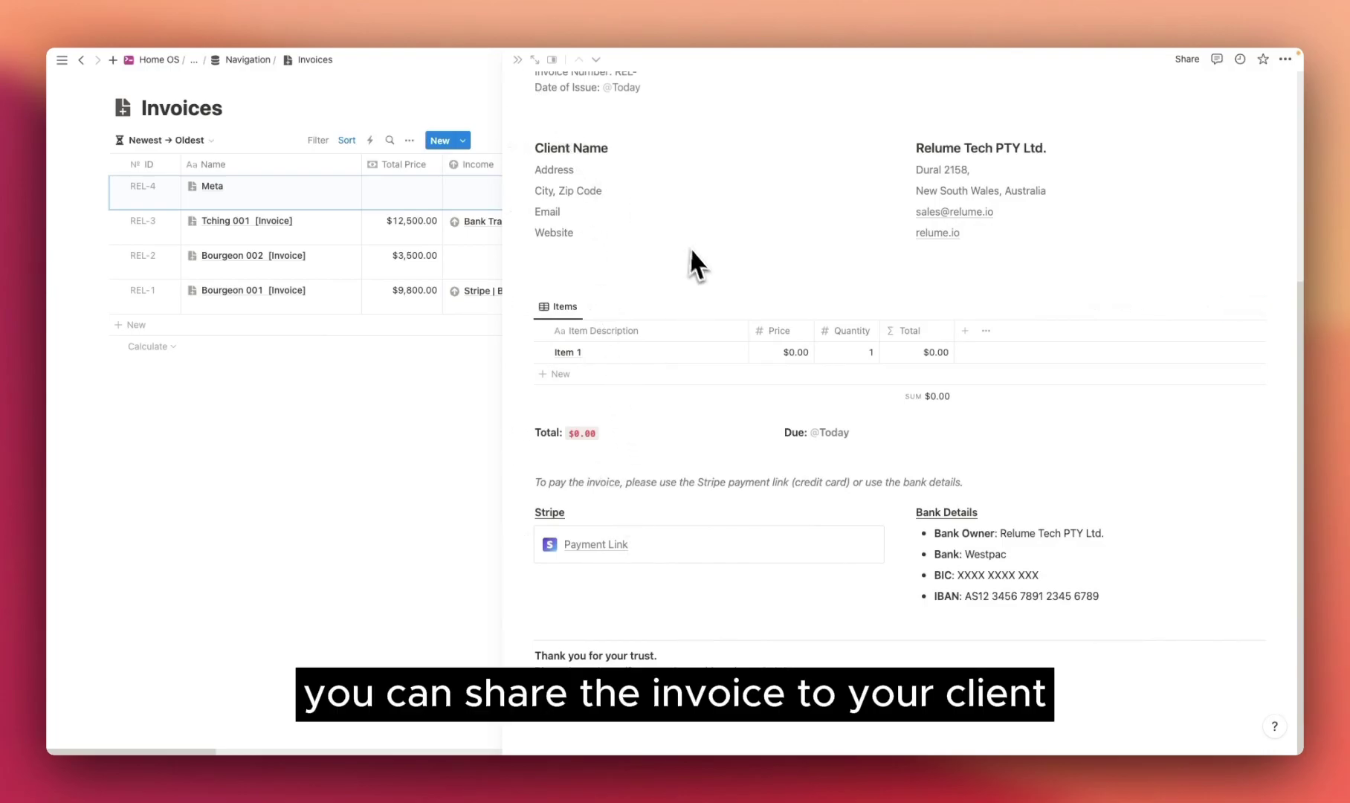
{"action": "scroll", "coordinate": [701, 282], "scroll_direction": "up", "scroll_amount": 6}
Step: Review the Meta invoice's Share and Publish options, then close it and return to Navigation
{"action": "left_click", "coordinate": [1187, 59]}
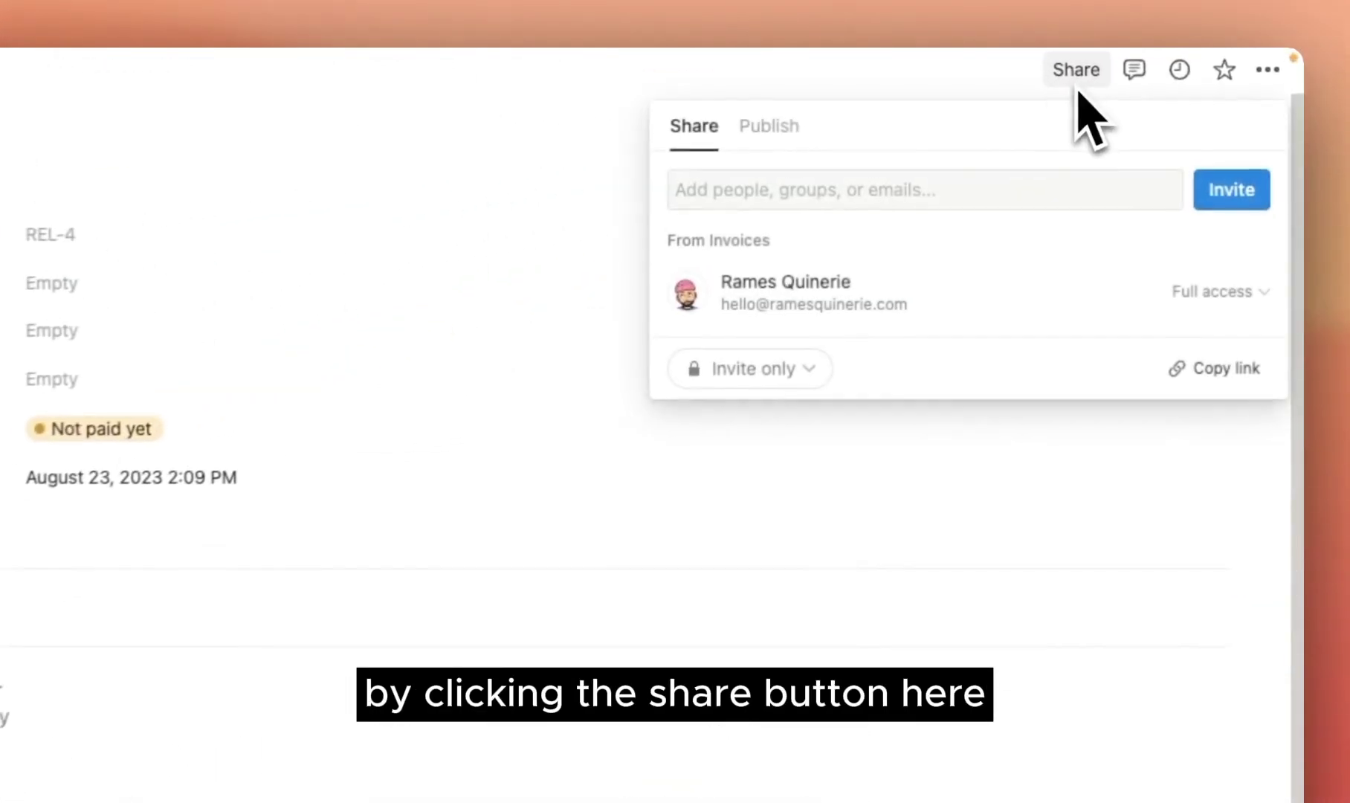
{"action": "left_click", "coordinate": [775, 128]}
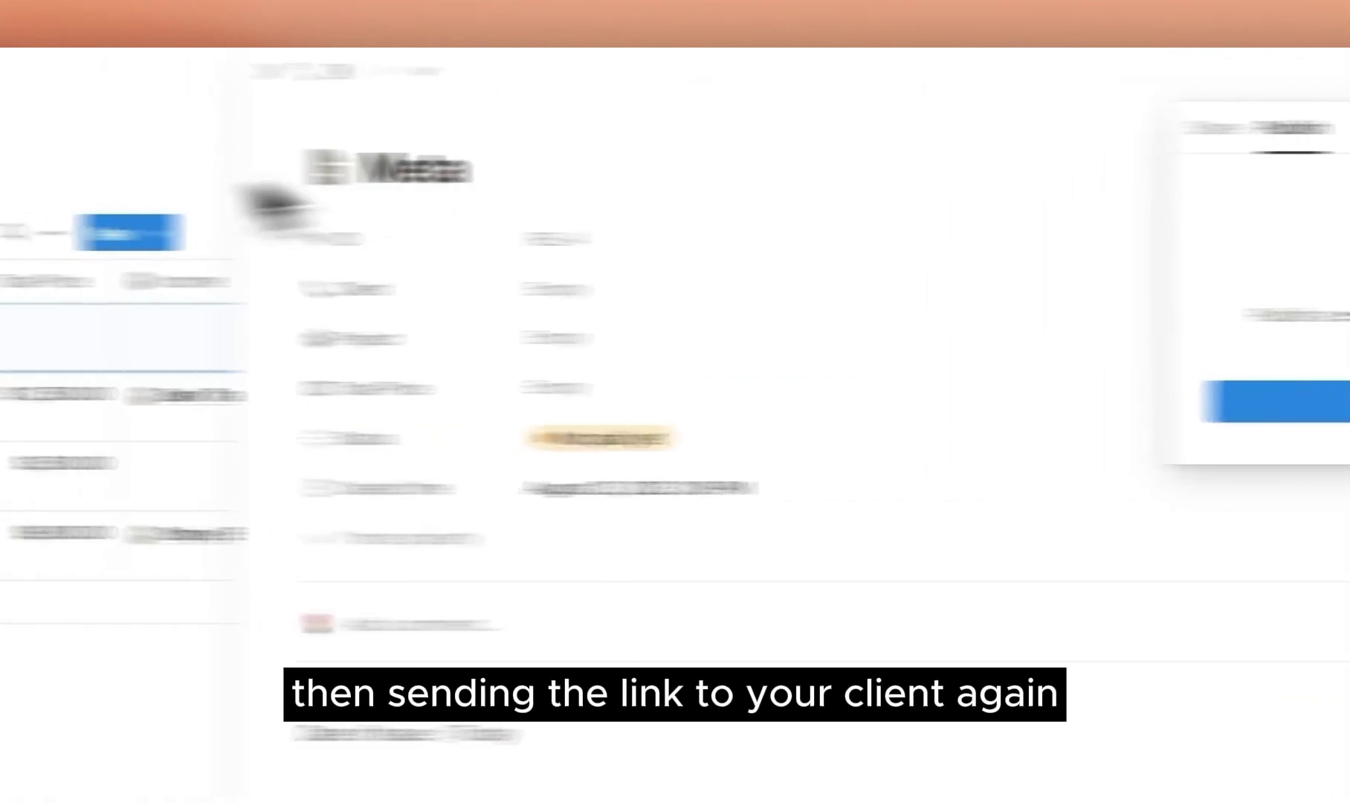
{"action": "left_click", "coordinate": [171, 154]}
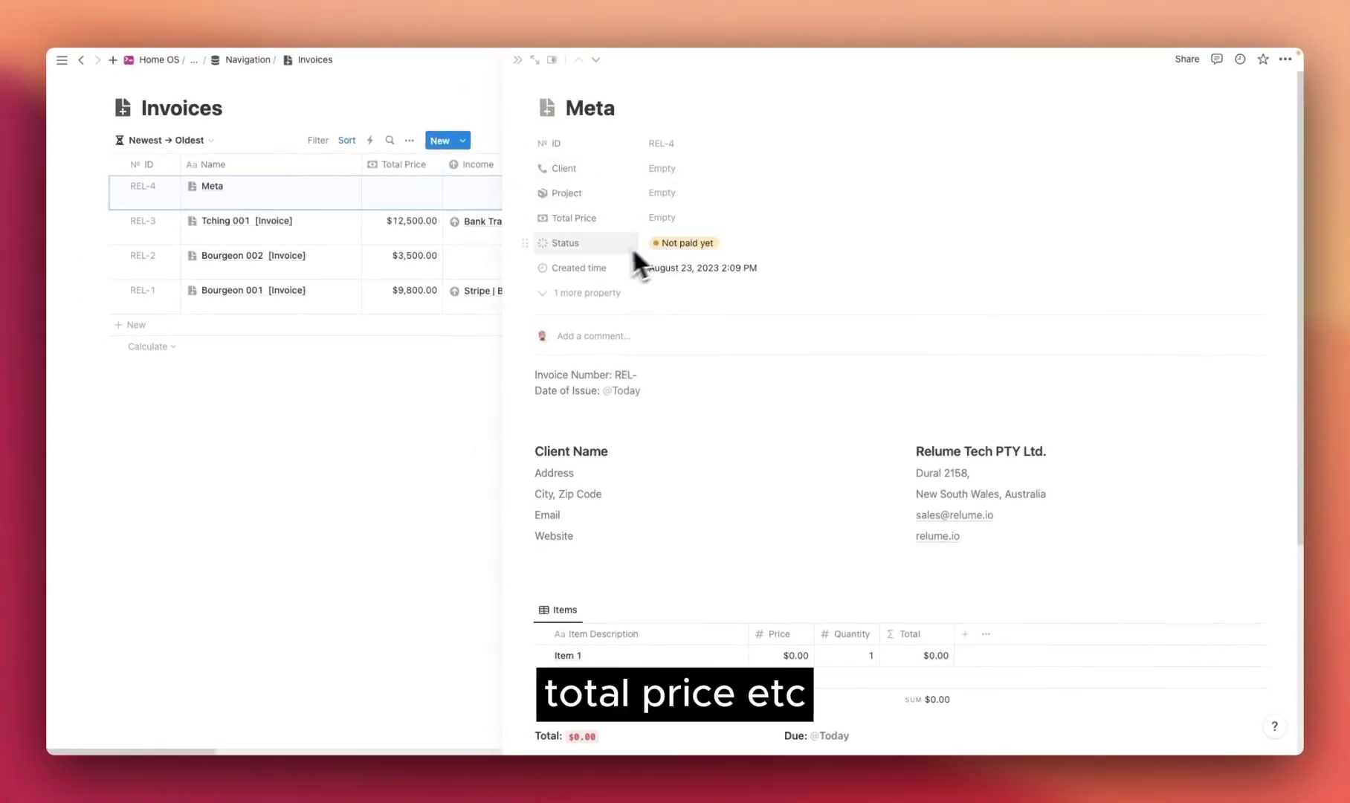
{"action": "key", "text": "Escape"}
{"action": "left_click", "coordinate": [247, 59]}
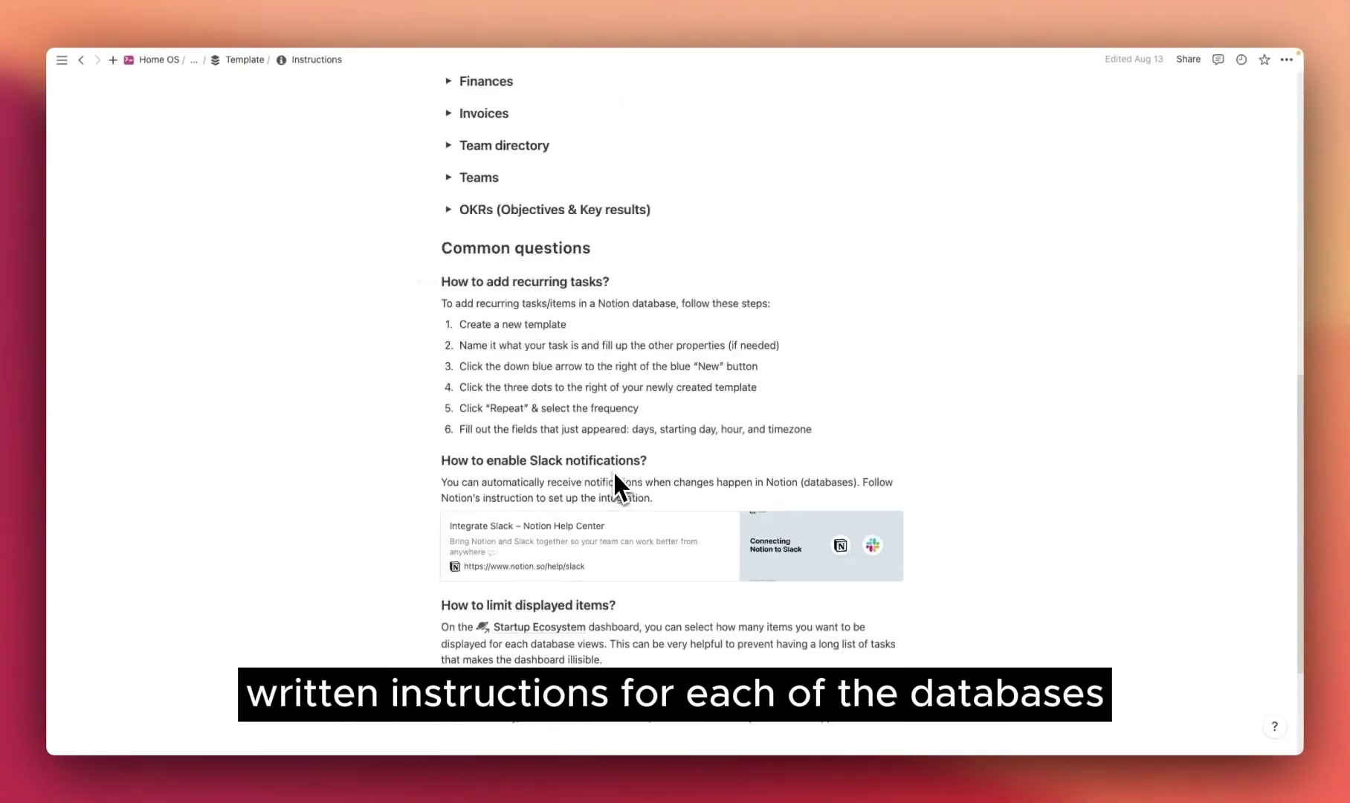
Step: Read the Instructions page, expanding and collapsing the Tasks toggle, then scroll back to the top
{"action": "scroll", "coordinate": [621, 476], "scroll_direction": "down", "scroll_amount": 1}
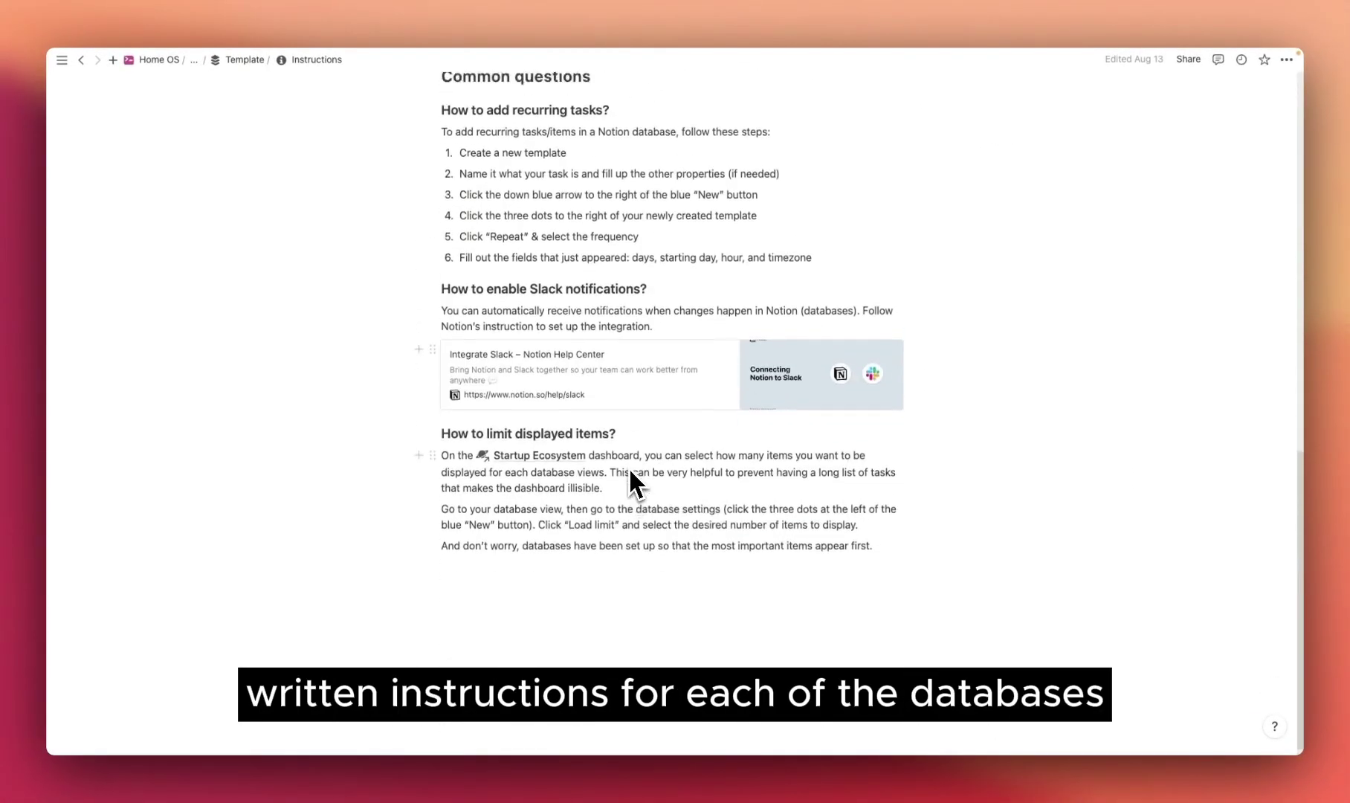
{"action": "scroll", "coordinate": [629, 468], "scroll_direction": "up", "scroll_amount": 10}
{"action": "scroll", "coordinate": [542, 547], "scroll_direction": "down", "scroll_amount": 4}
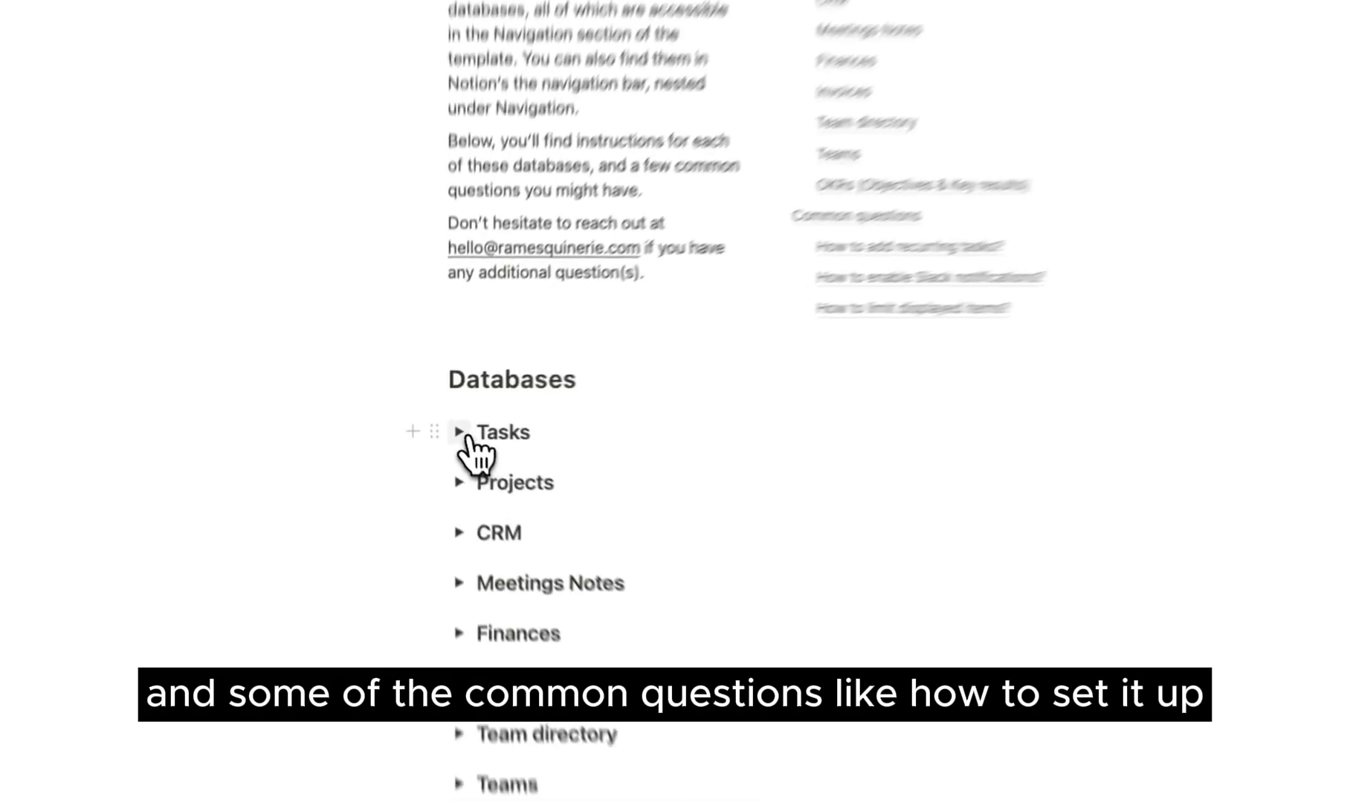
{"action": "left_click", "coordinate": [450, 420]}
{"action": "scroll", "coordinate": [599, 521], "scroll_direction": "down", "scroll_amount": 5}
{"action": "scroll", "coordinate": [754, 583], "scroll_direction": "down", "scroll_amount": 3}
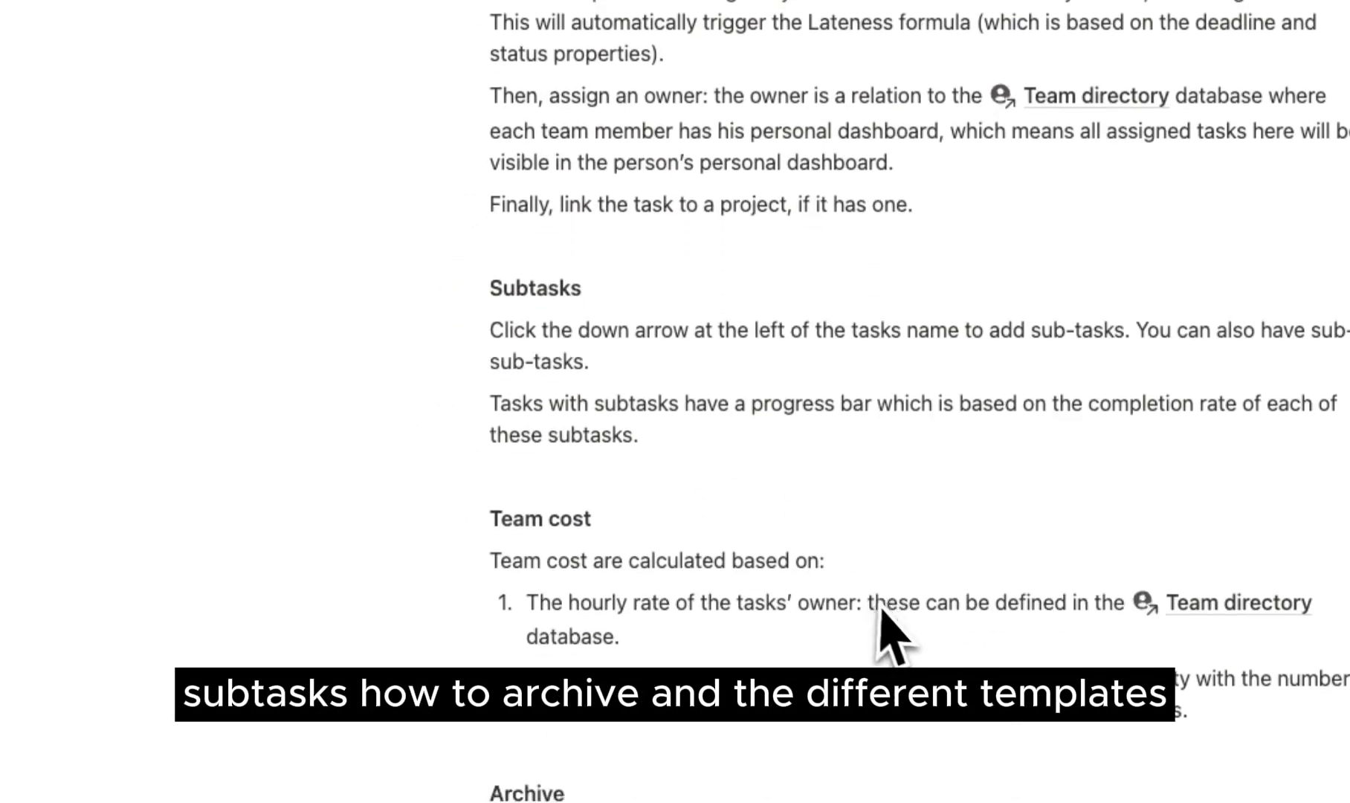
{"action": "scroll", "coordinate": [734, 542], "scroll_direction": "up", "scroll_amount": 5}
{"action": "left_click", "coordinate": [469, 205]}
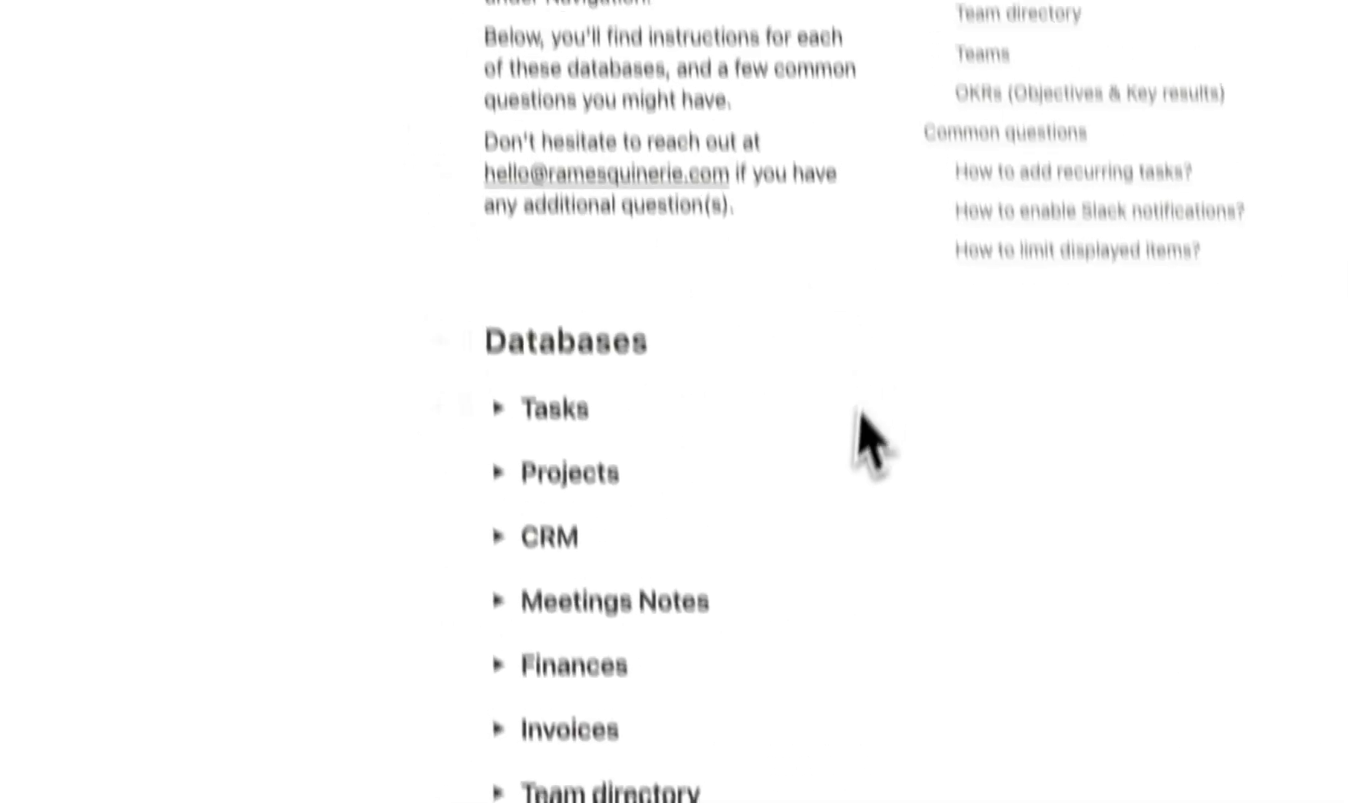
{"action": "scroll", "coordinate": [855, 521], "scroll_direction": "up", "scroll_amount": 10}
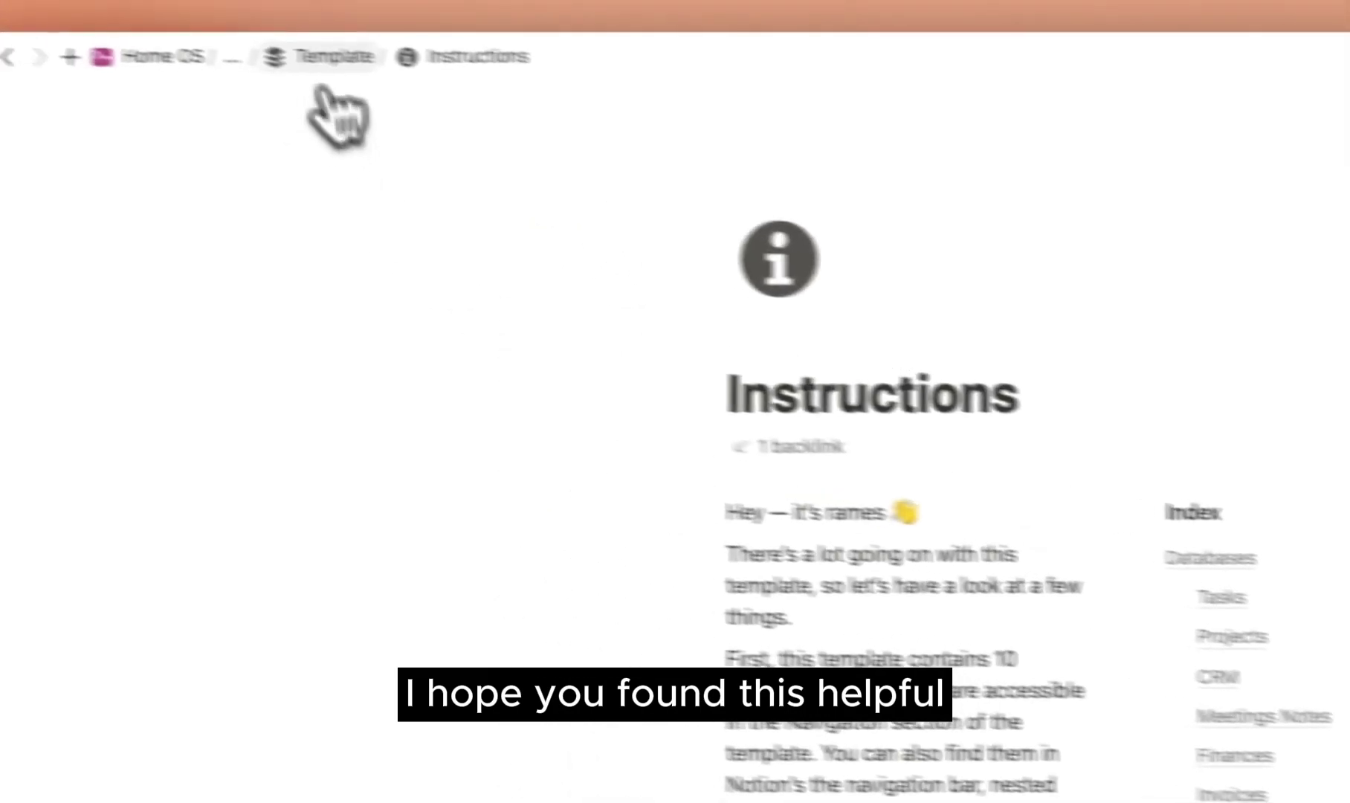
Step: Go up through the Template breadcrumb to the Startup Ecosystem home page
{"action": "left_click", "coordinate": [323, 60]}
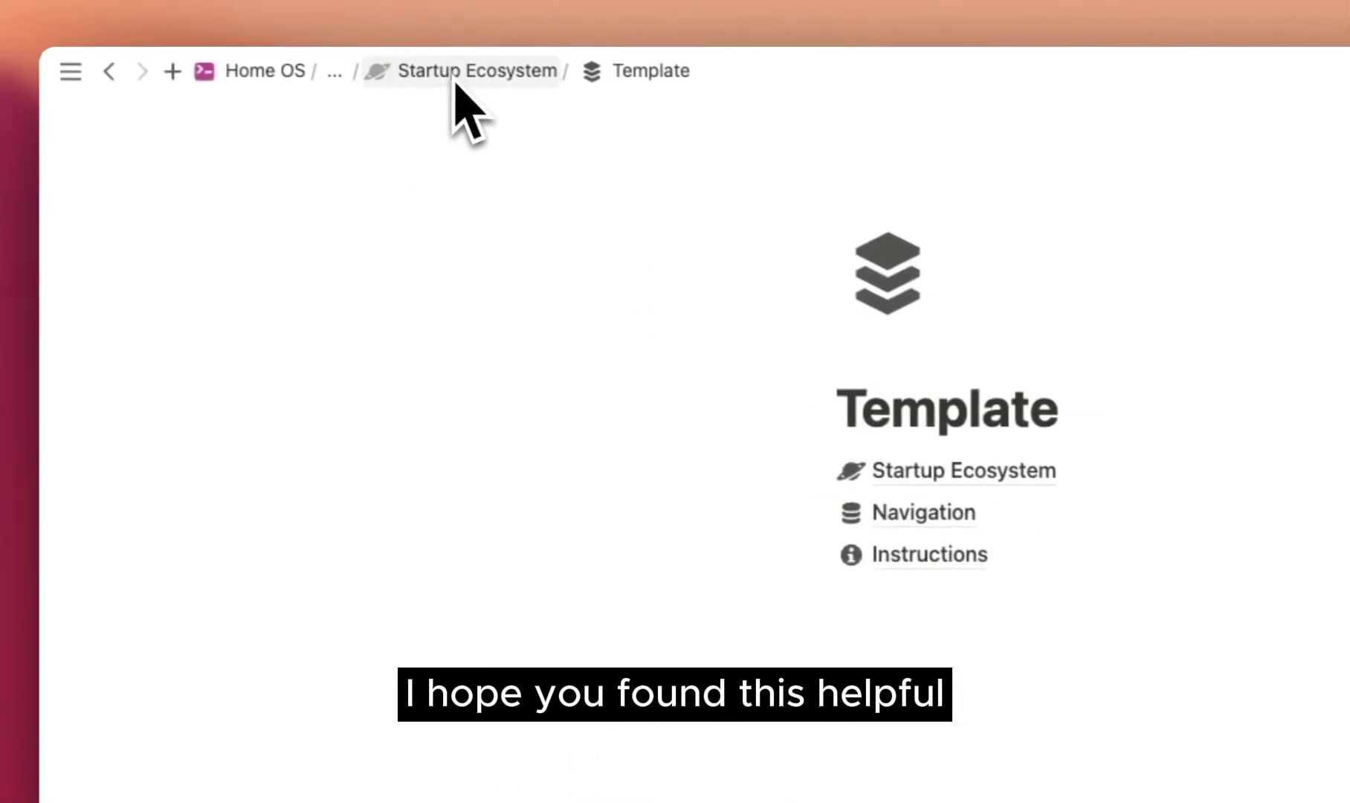
{"action": "left_click", "coordinate": [357, 65]}
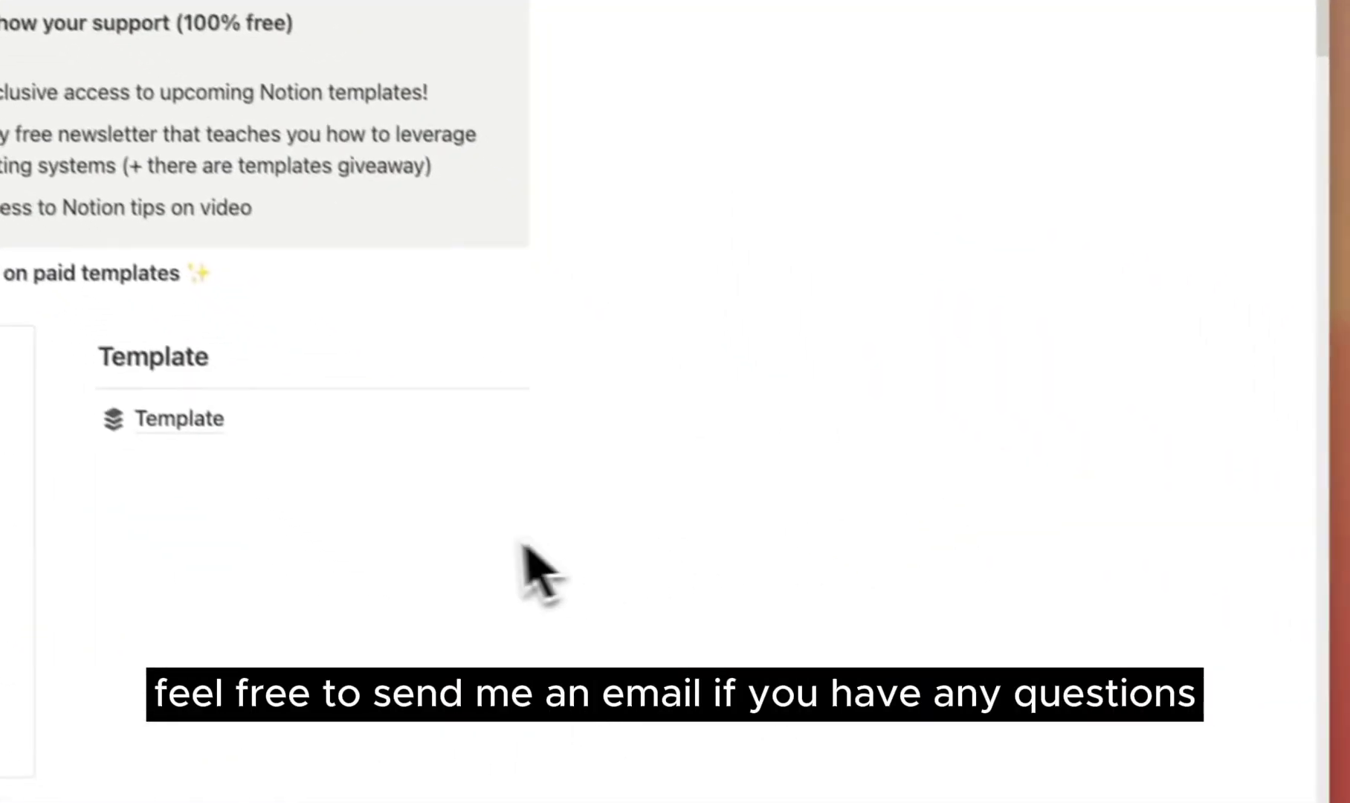